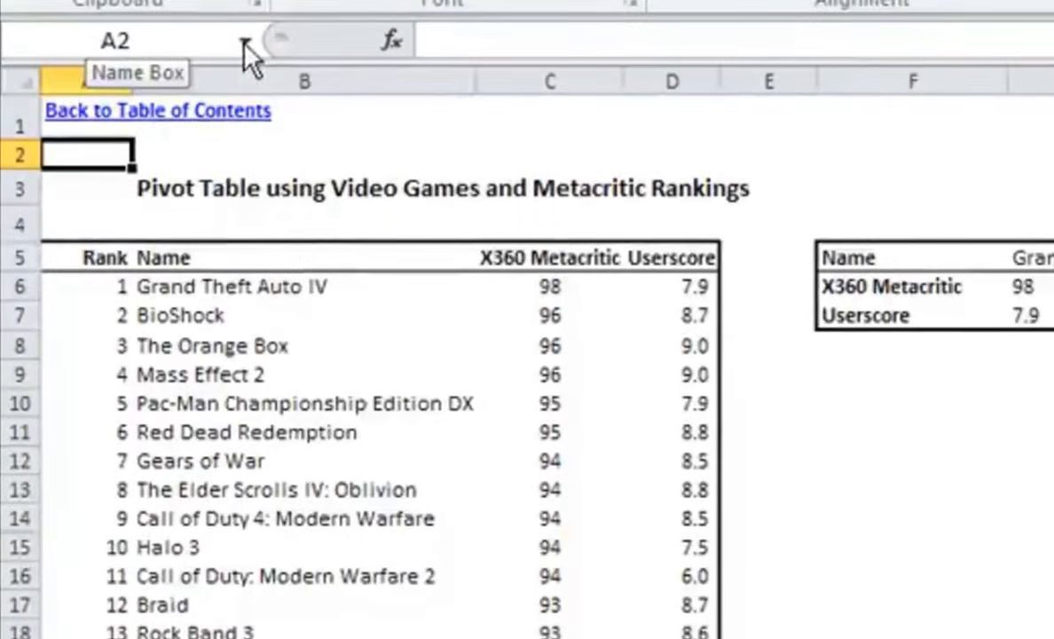
- Examine which cells the named ranges MetacriticTable1, MetacriticTable2 and MetacriticTable3 cover on the 5 - Pivot Data sheet
{"action": "left_click", "coordinate": [244, 42]}
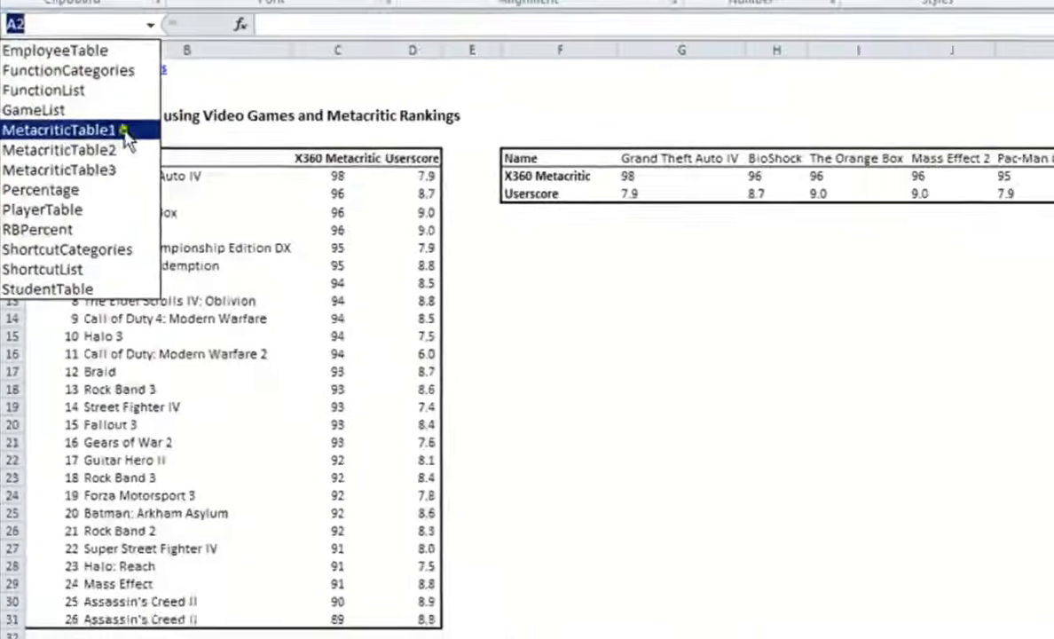
{"action": "left_click", "coordinate": [202, 216]}
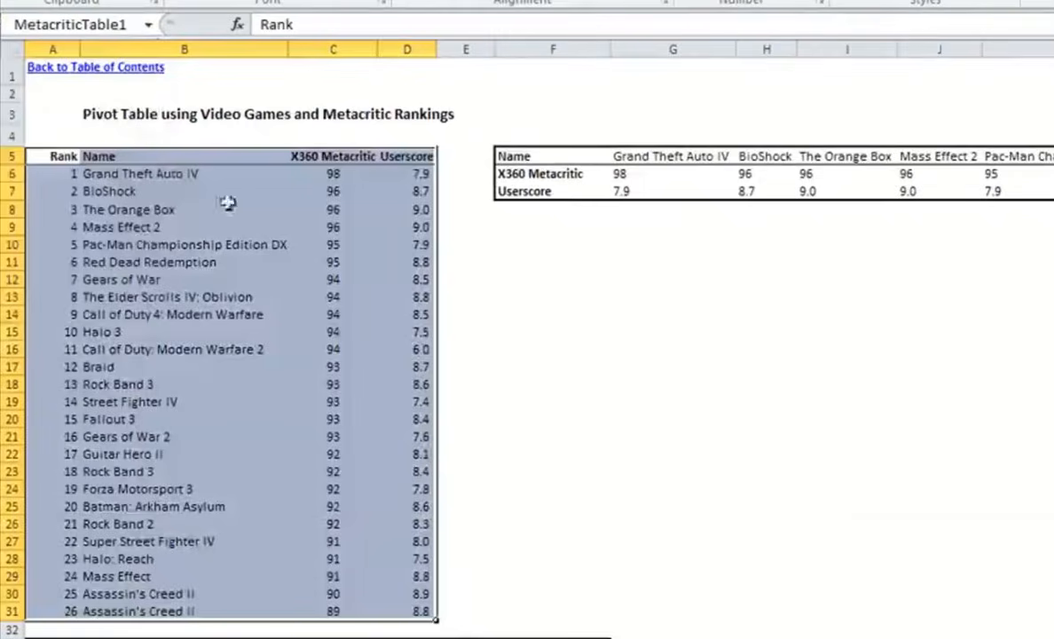
{"action": "left_click", "coordinate": [151, 26]}
{"action": "left_click", "coordinate": [108, 146]}
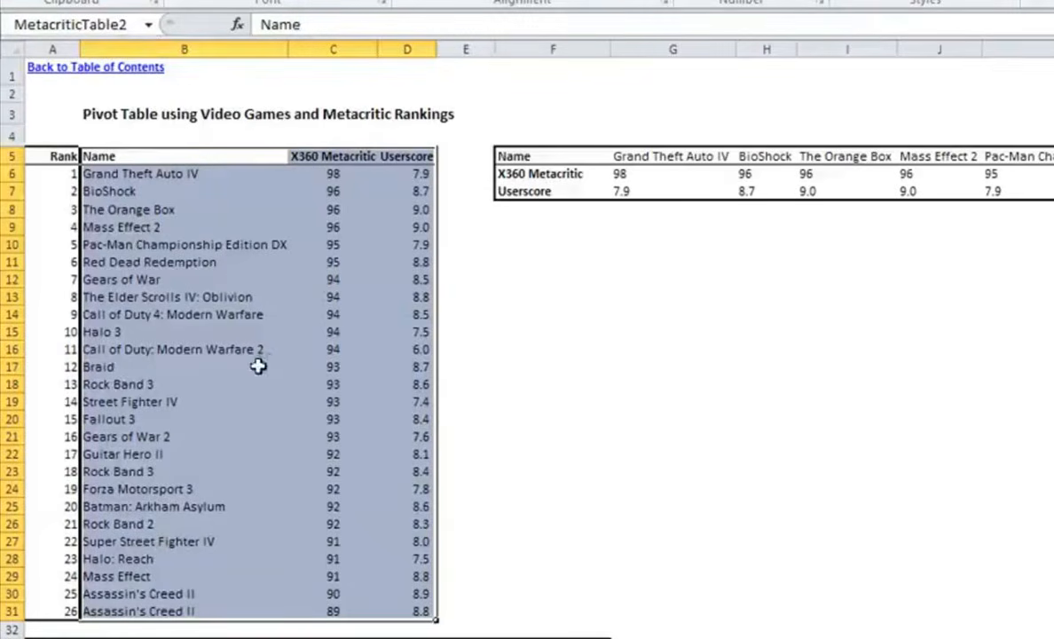
{"action": "left_click", "coordinate": [149, 27]}
{"action": "left_click", "coordinate": [57, 167]}
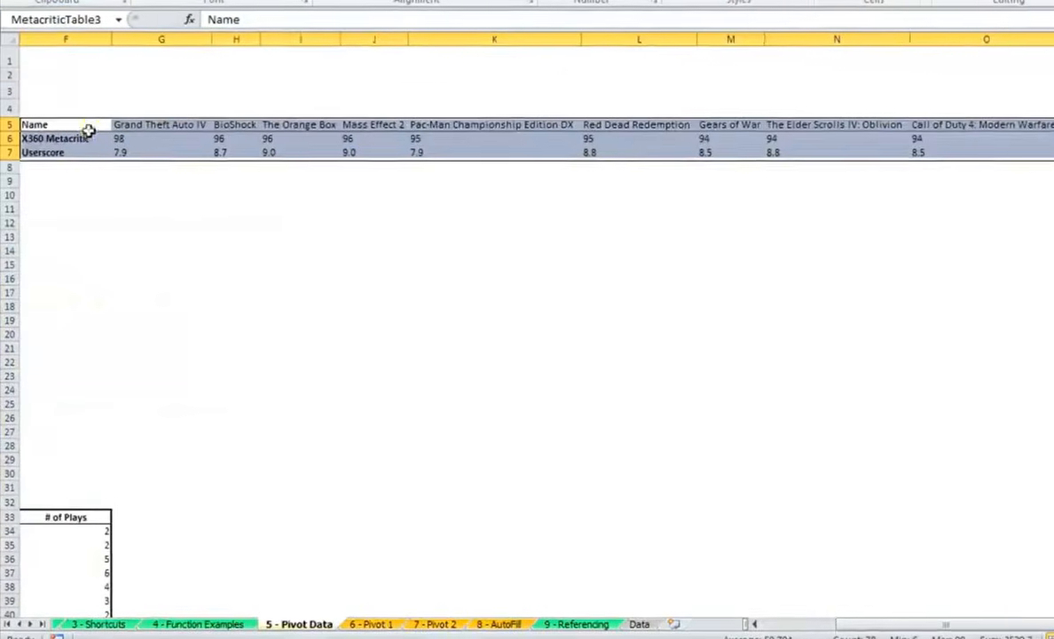
{"action": "left_click_drag", "start_coordinate": [914, 614], "coordinate": [818, 617]}
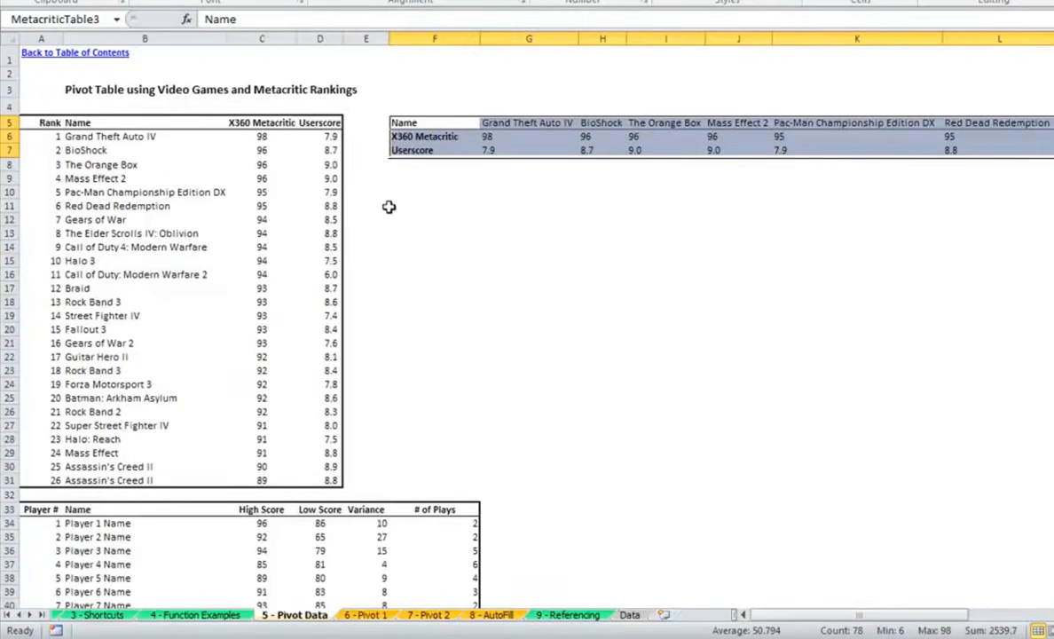
{"action": "left_click", "coordinate": [364, 191]}
- On the 4 - Function Examples sheet, begin a VLOOKUP formula in C60 with lookup value C56 and table array MetacriticTable2
{"action": "left_click", "coordinate": [190, 615]}
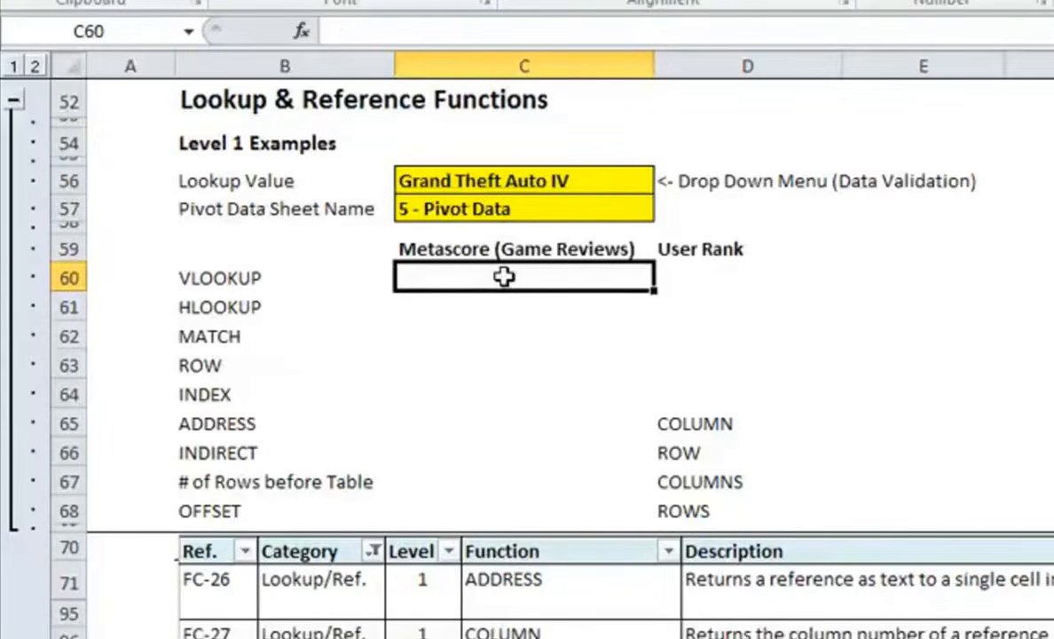
{"action": "type", "text": "=VLOOKUP("}
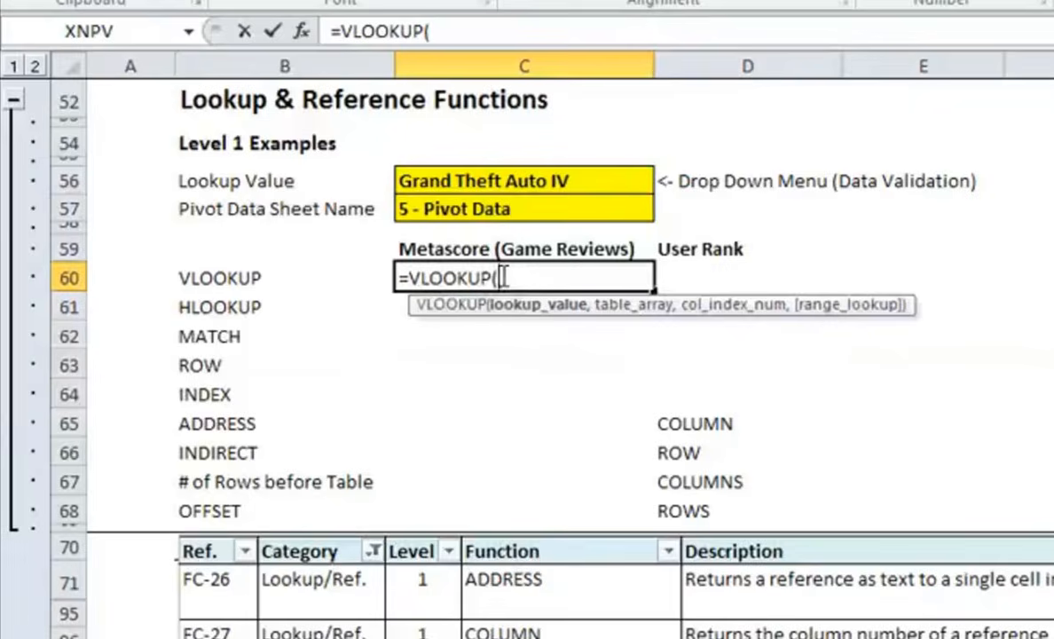
{"action": "left_click", "coordinate": [510, 177]}
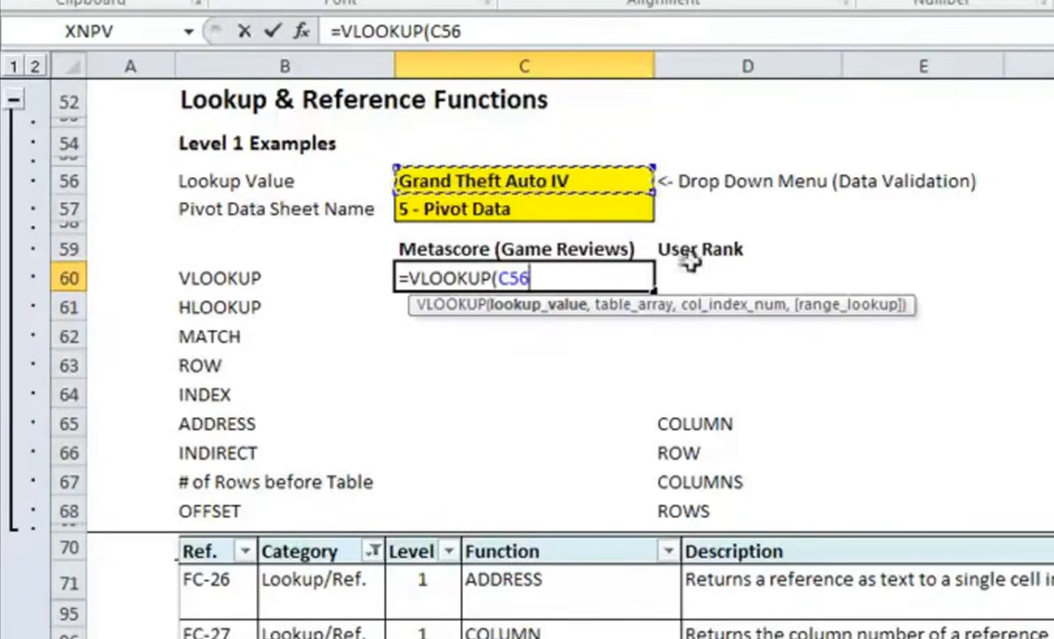
{"action": "type", "text": ","}
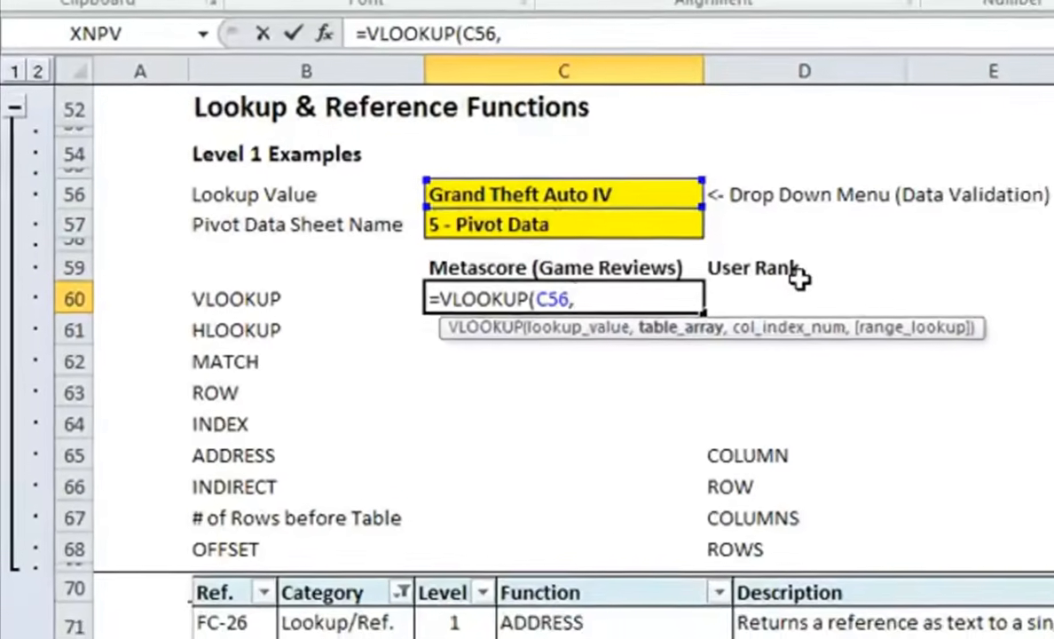
{"action": "type", "text": "Meta"}
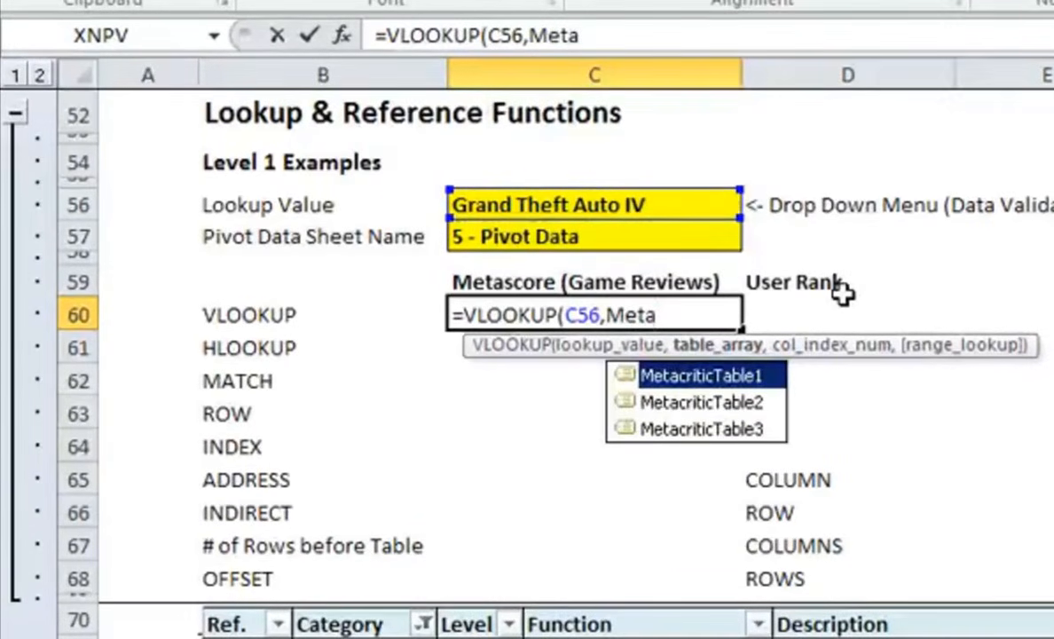
{"action": "key", "text": "Down"}
{"action": "key", "text": "Down"}
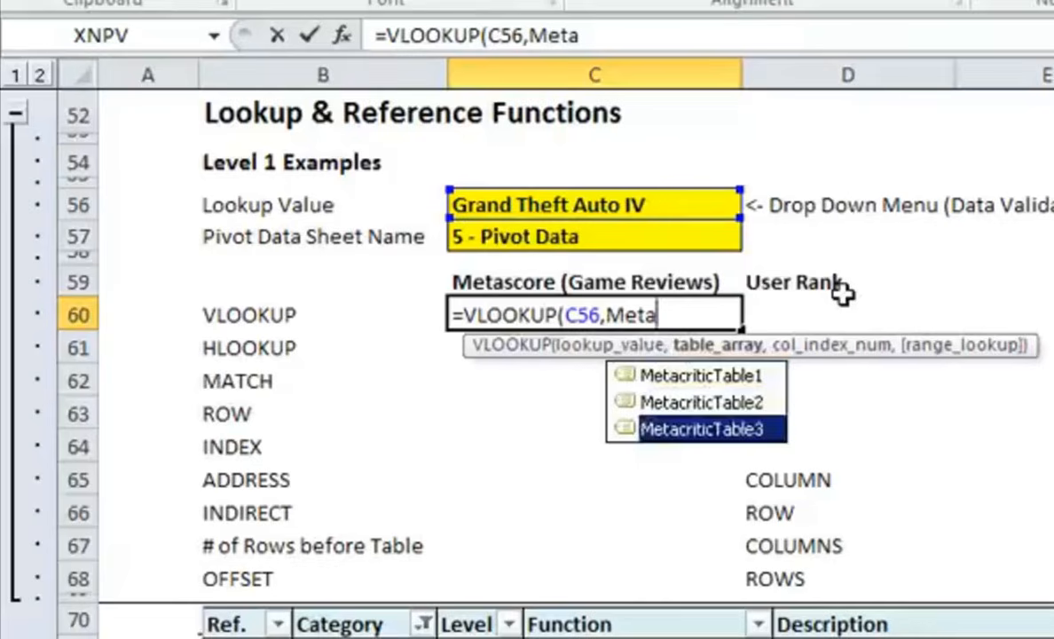
{"action": "key", "text": "Up"}
{"action": "key", "text": "Tab"}
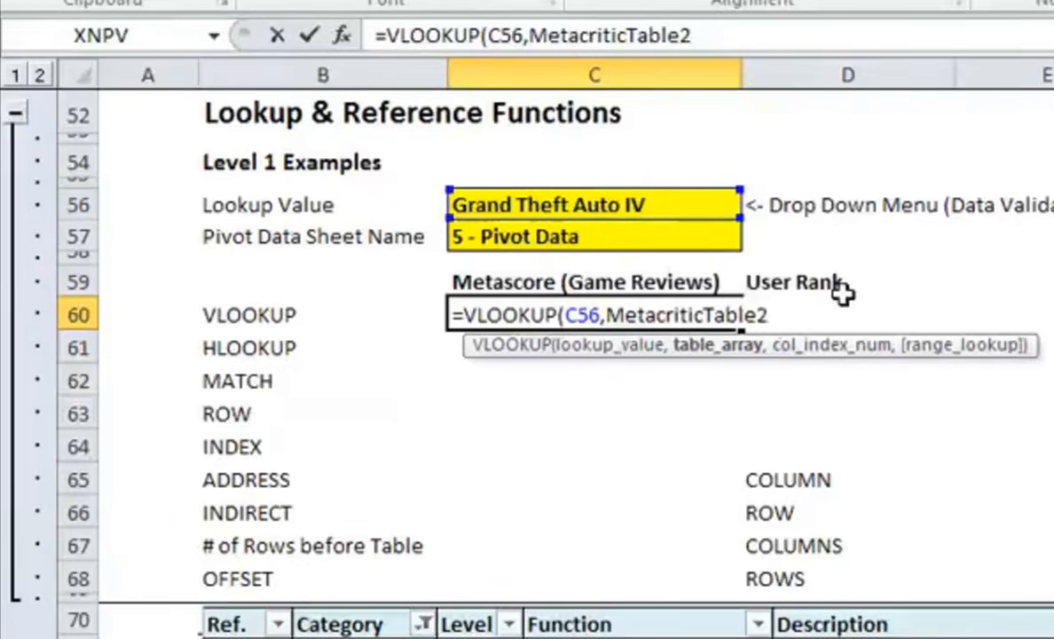
- Complete the VLOOKUP formula in C60 with column index 2 and FALSE for an exact match
{"action": "type", "text": ","}
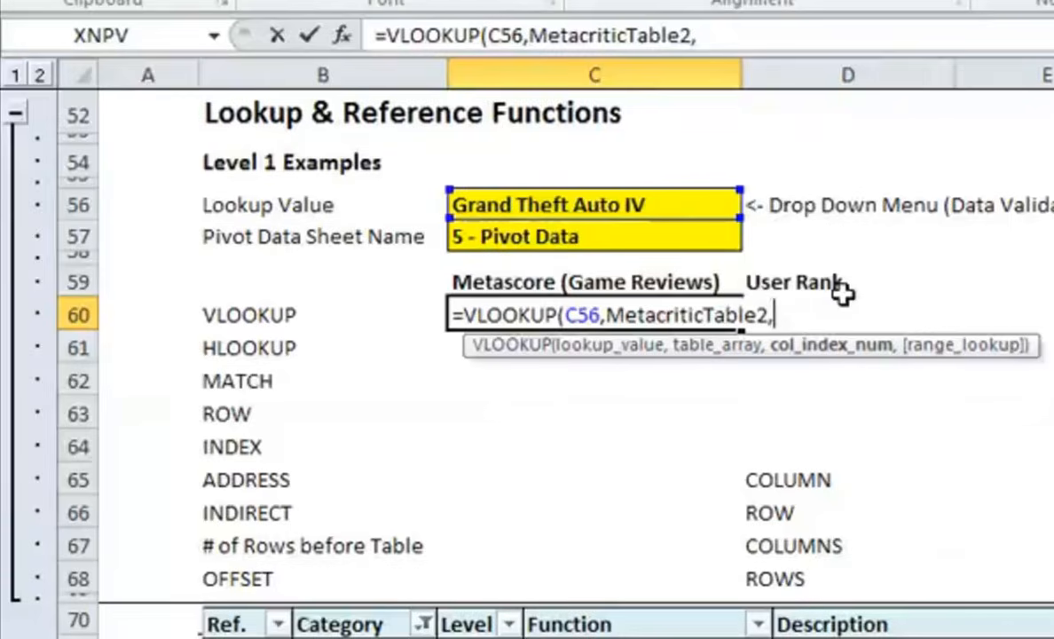
{"action": "type", "text": "2,"}
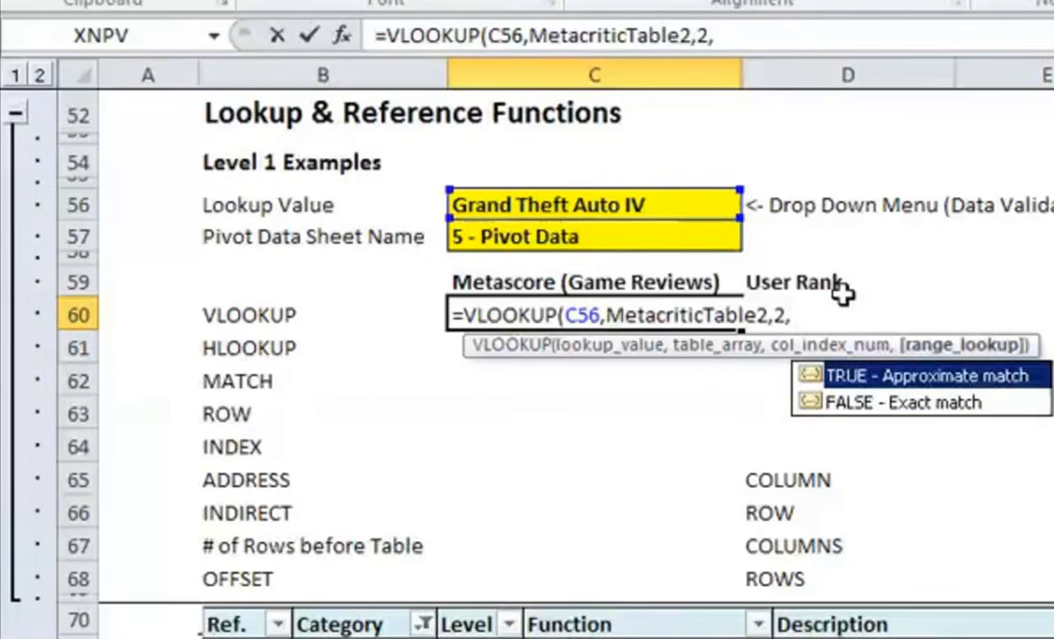
{"action": "type", "text": "FALSE"}
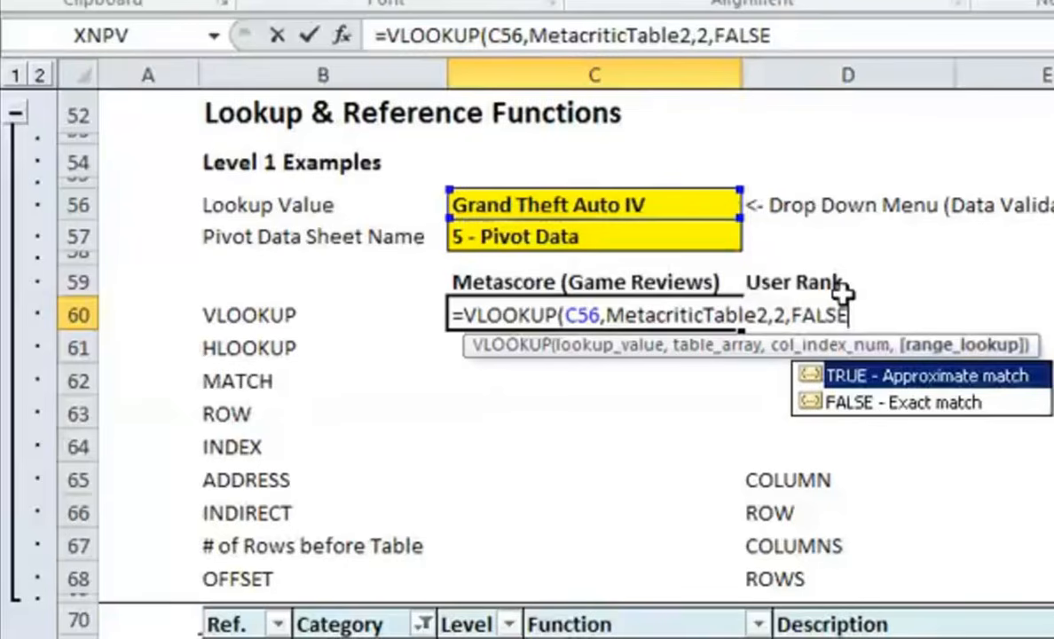
{"action": "type", "text": ")"}
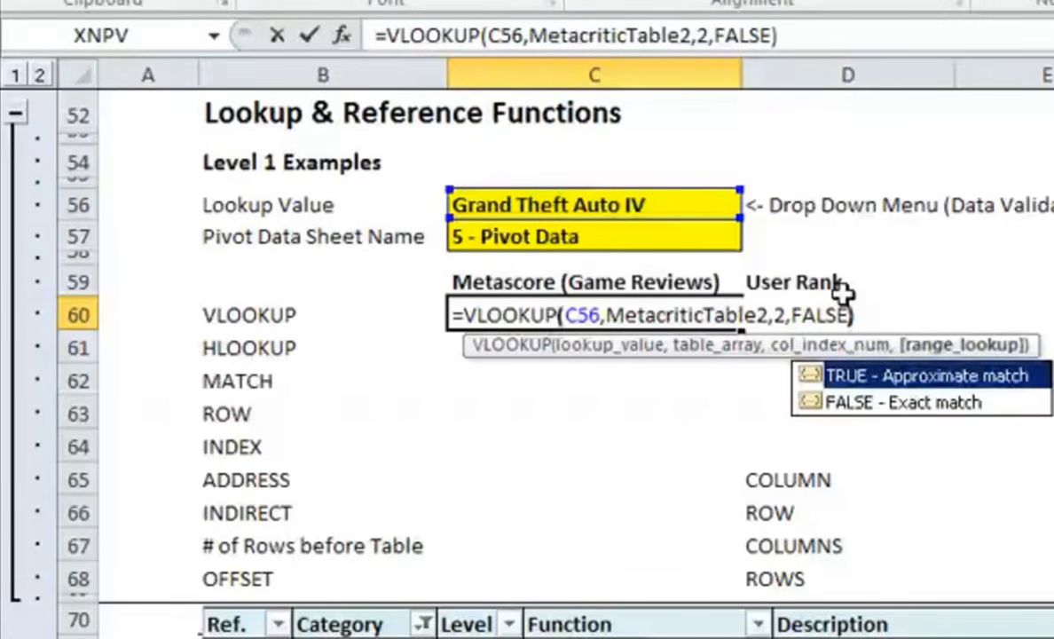
{"action": "key", "text": "Return"}
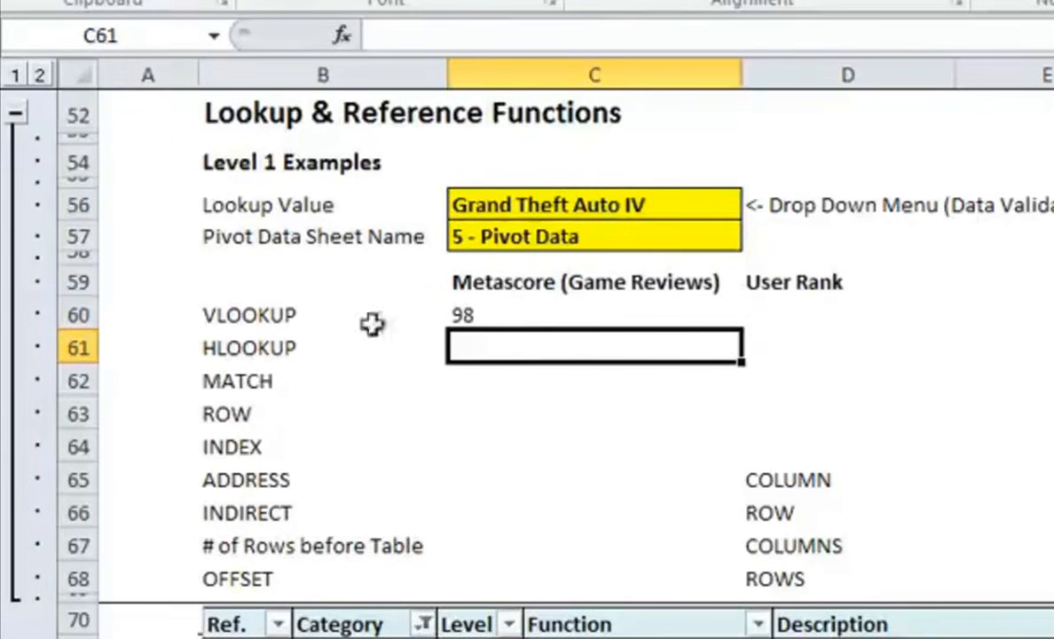
- Check the VLOOKUP result against Grand Theft Auto IV's Metacritic score in the vertical table on the 5 - Pivot Data sheet
{"action": "left_click", "coordinate": [519, 311]}
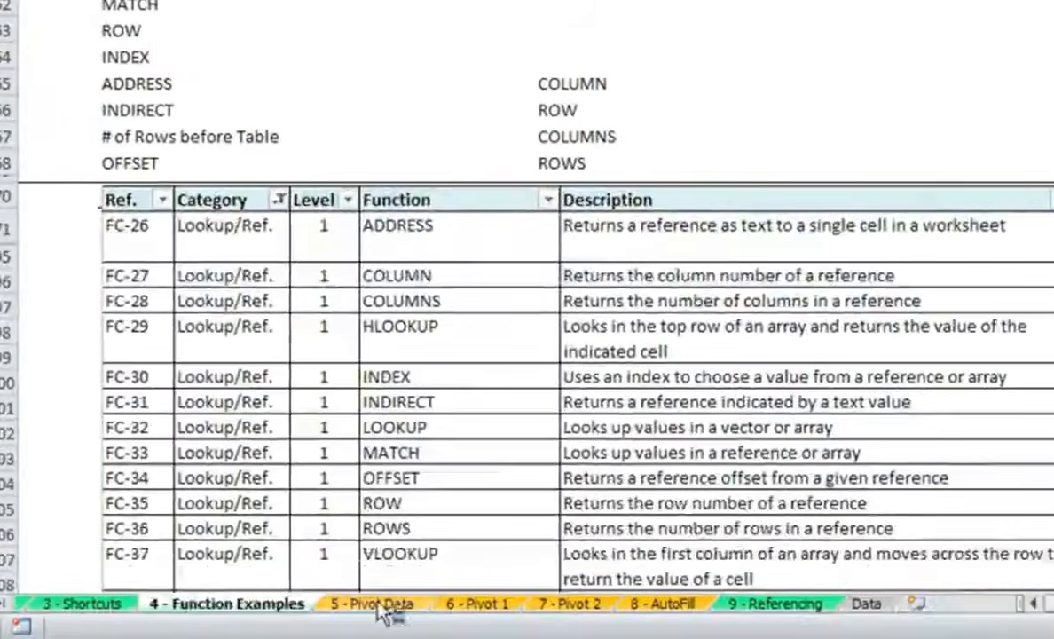
{"action": "left_click", "coordinate": [380, 605]}
{"action": "scroll", "coordinate": [313, 336], "scroll_direction": "up", "scroll_amount": 3}
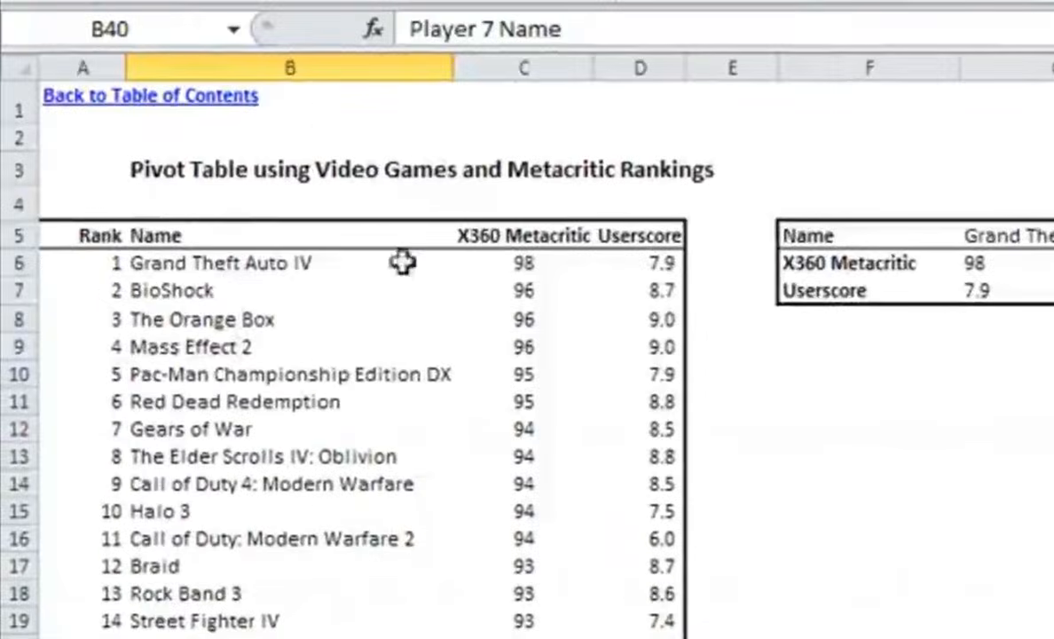
{"action": "left_click", "coordinate": [537, 265]}
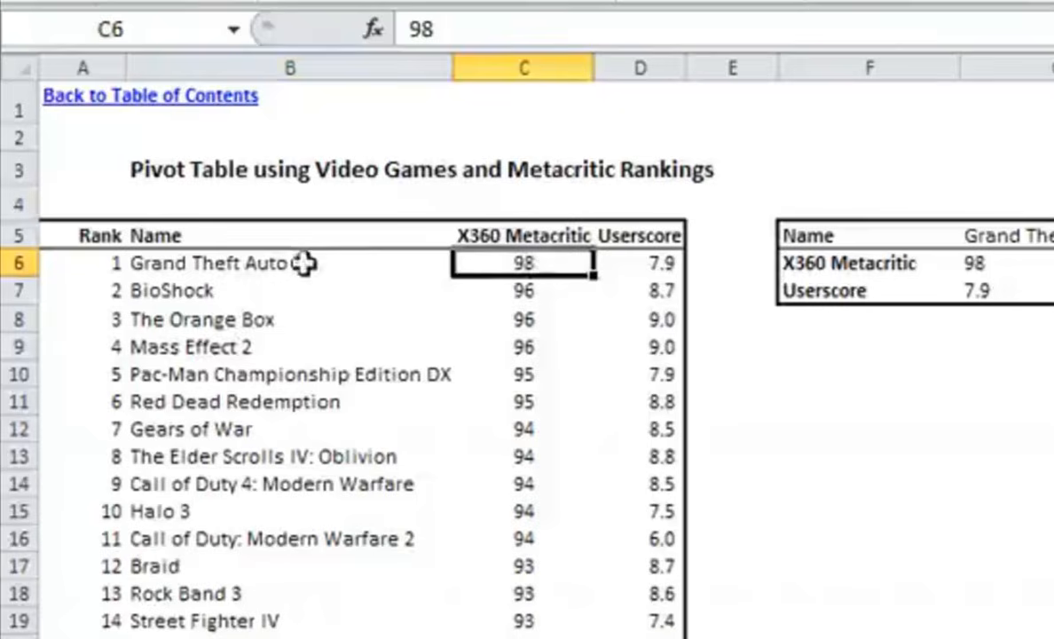
{"action": "left_click_drag", "start_coordinate": [304, 263], "coordinate": [527, 338]}
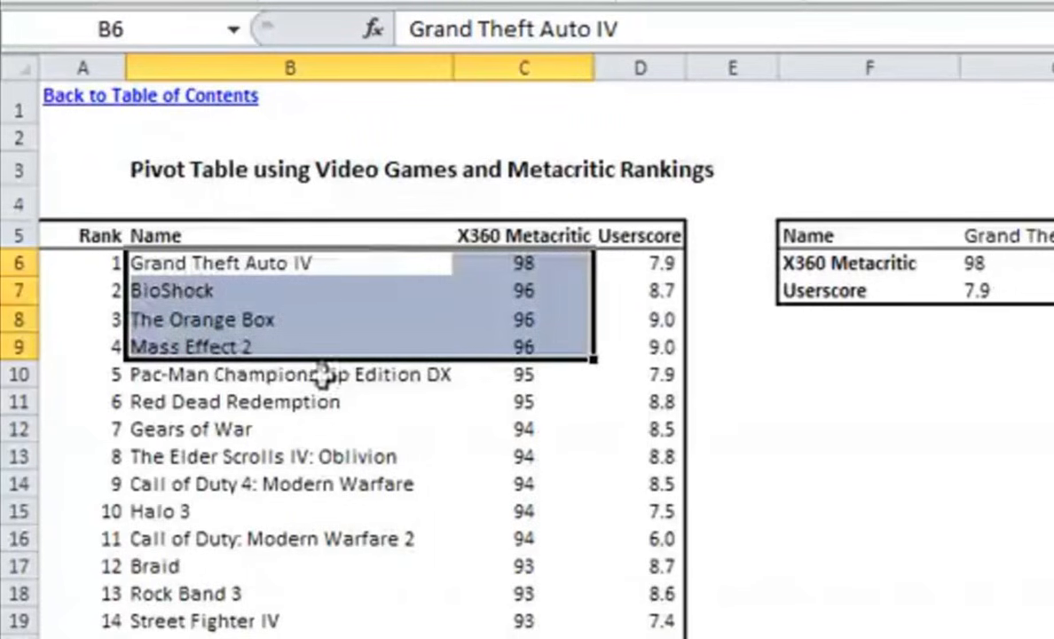
{"action": "left_click", "coordinate": [288, 291]}
{"action": "left_click", "coordinate": [287, 263]}
- Highlight the MetacriticTable2 named range to review its columns, and return to the 4 - Function Examples sheet
{"action": "left_click", "coordinate": [226, 32]}
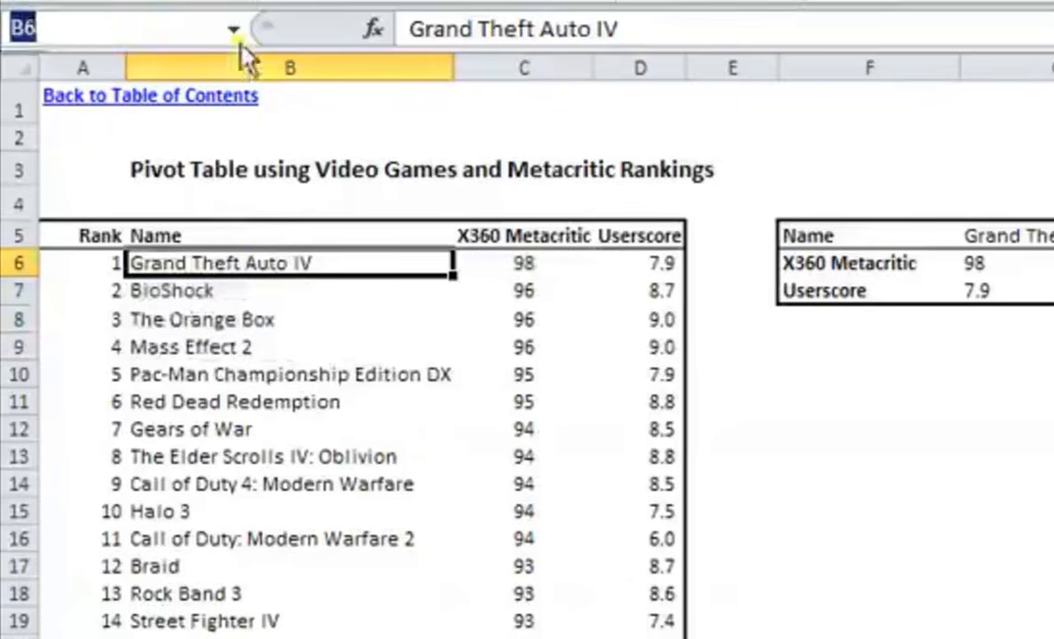
{"action": "left_click", "coordinate": [233, 30]}
{"action": "left_click", "coordinate": [160, 201]}
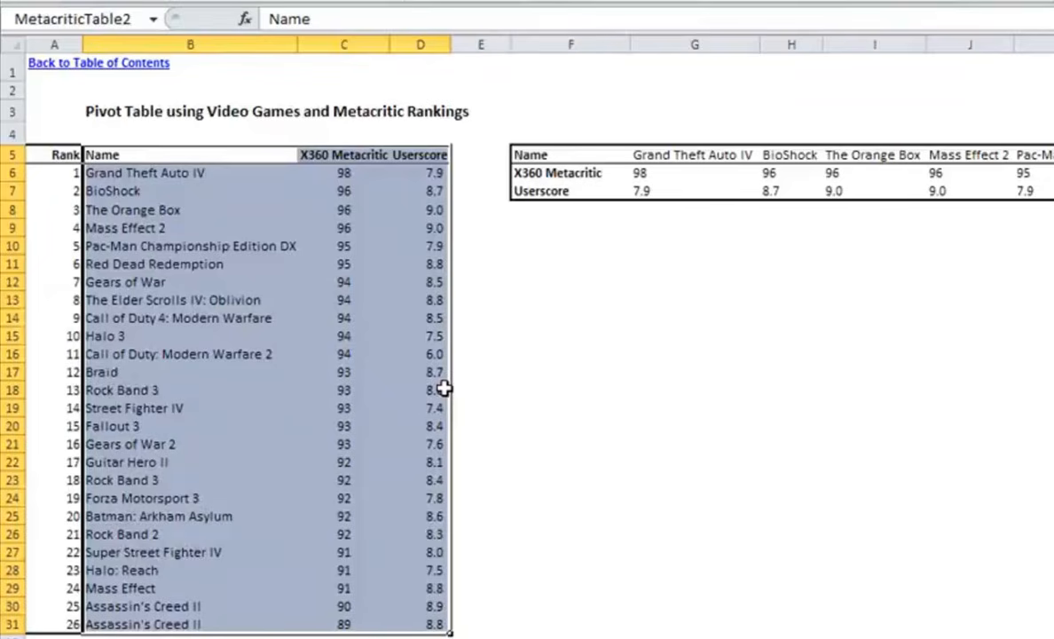
{"action": "left_click", "coordinate": [314, 170]}
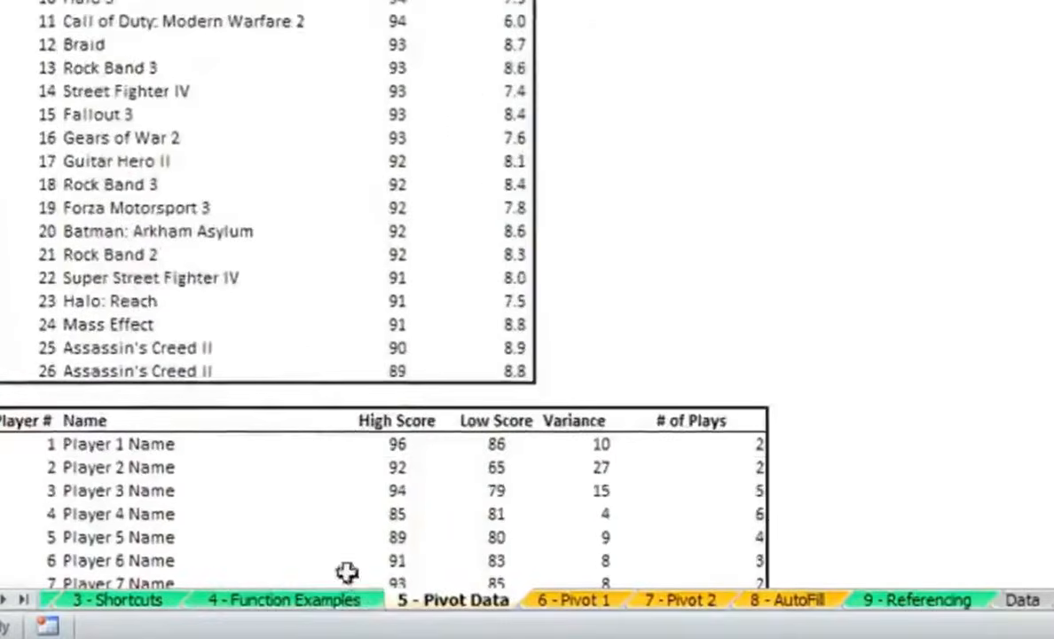
{"action": "left_click", "coordinate": [346, 575]}
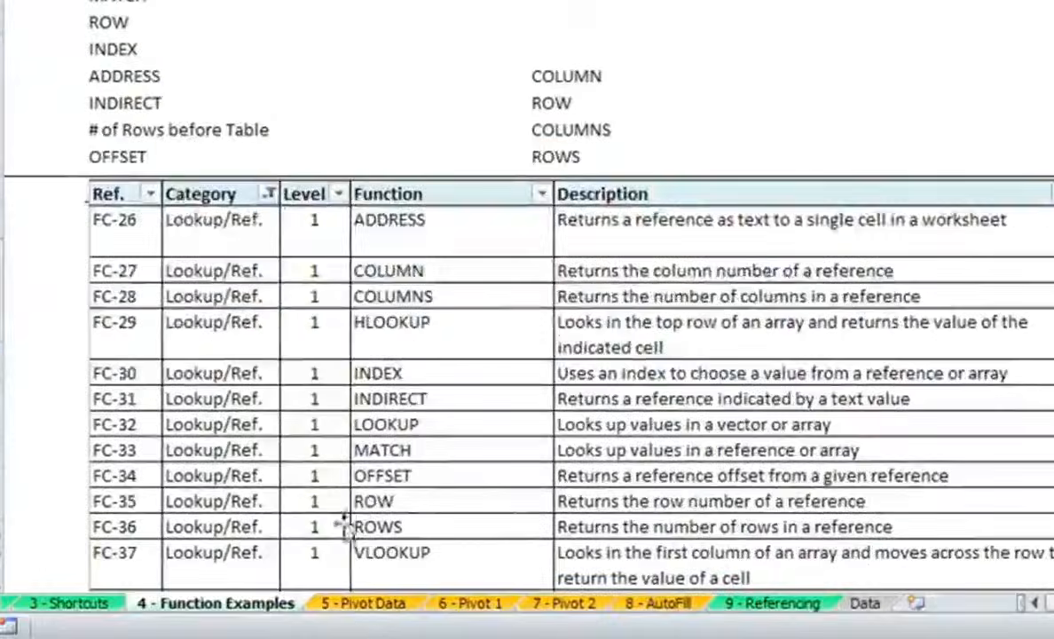
- On the 5 - Pivot Data sheet, compare the vertical GameList names with the game names across row 5 of the horizontal table
{"action": "left_click", "coordinate": [359, 607]}
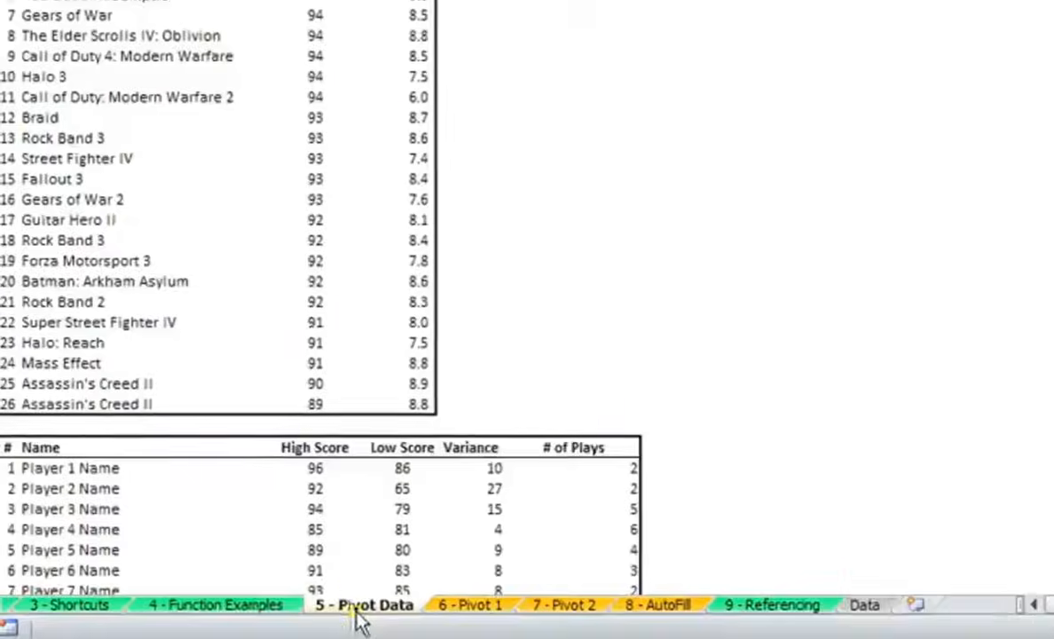
{"action": "left_click_drag", "start_coordinate": [118, 30], "coordinate": [157, 610]}
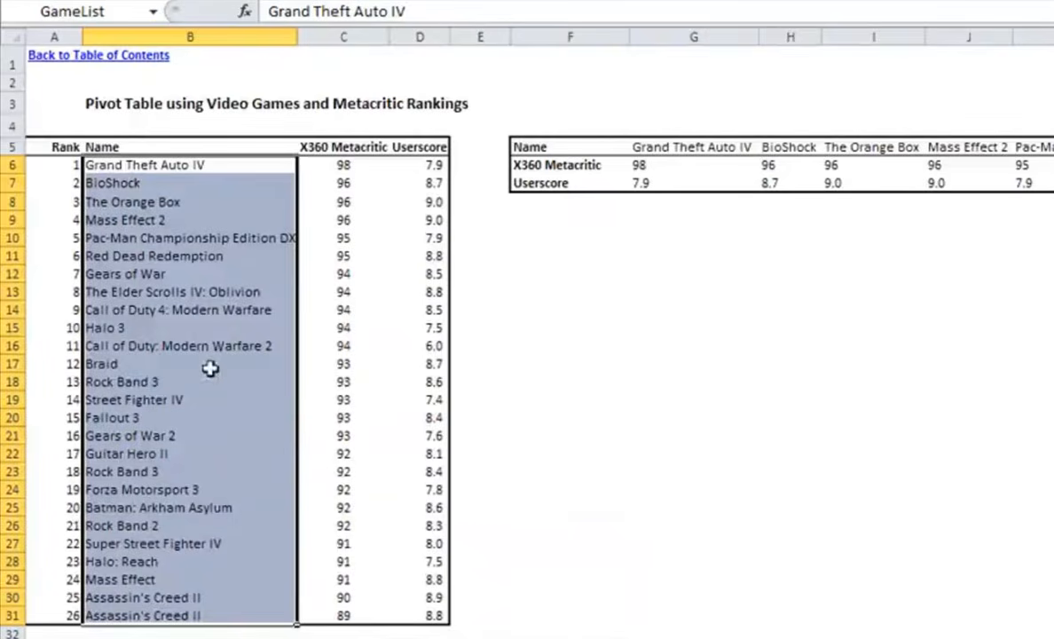
{"action": "left_click", "coordinate": [646, 147]}
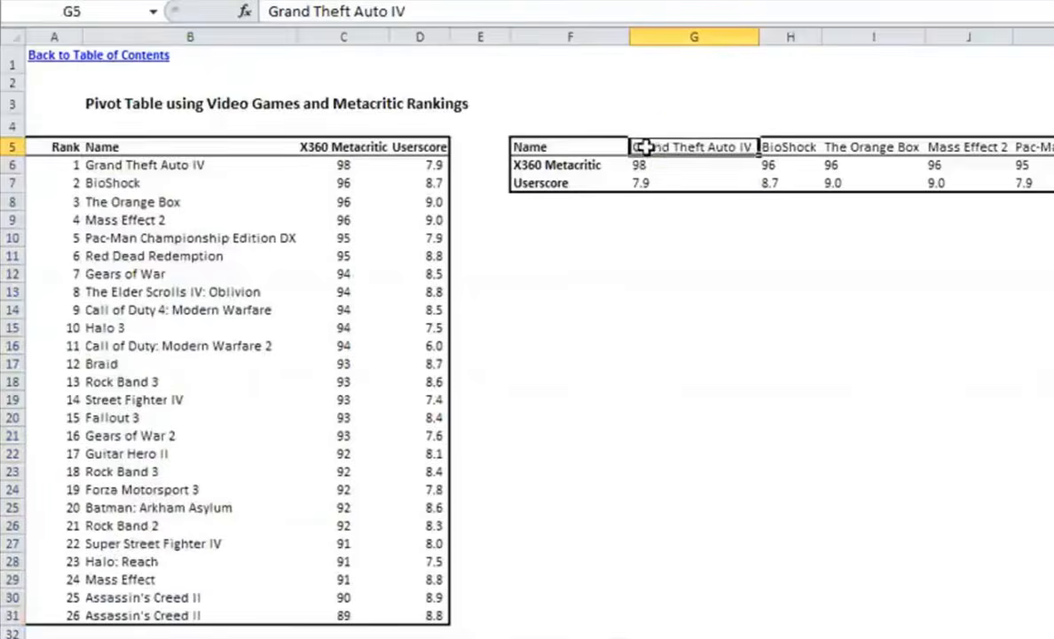
{"action": "left_click_drag", "start_coordinate": [645, 148], "coordinate": [936, 181]}
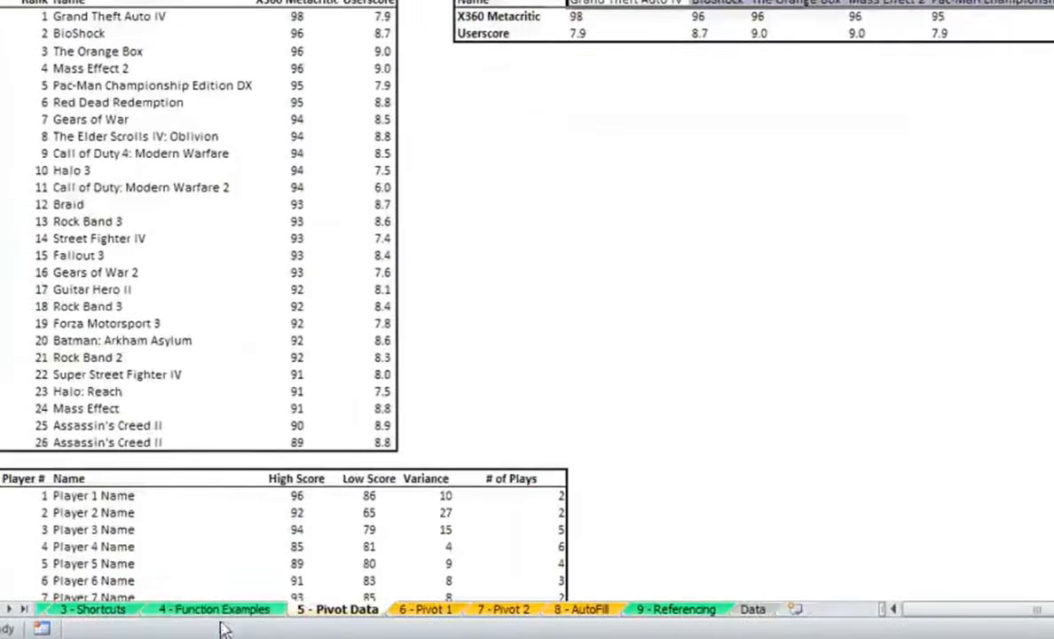
- On the 4 - Function Examples sheet, start an HLOOKUP formula in C61 with lookup value C56 and table array MetacriticTable3
{"action": "left_click", "coordinate": [216, 609]}
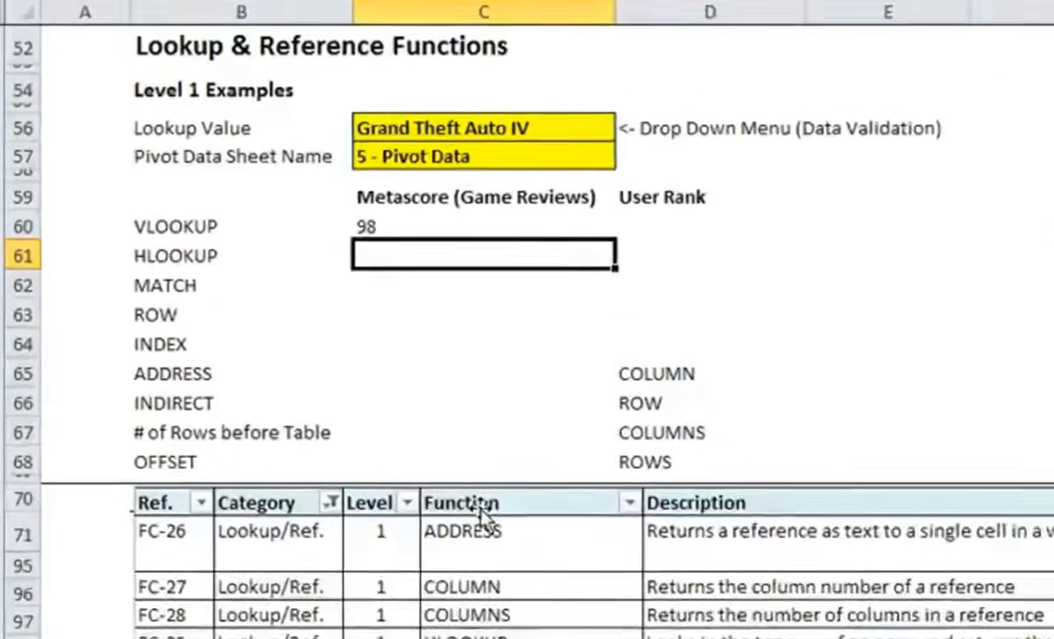
{"action": "type", "text": "=hlo"}
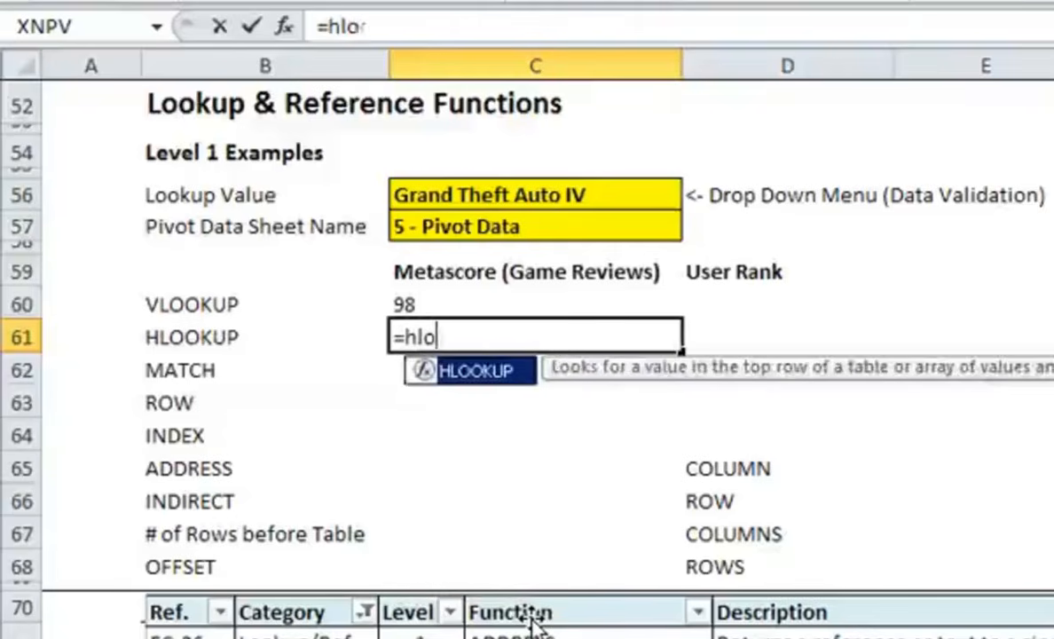
{"action": "type", "text": "okup("}
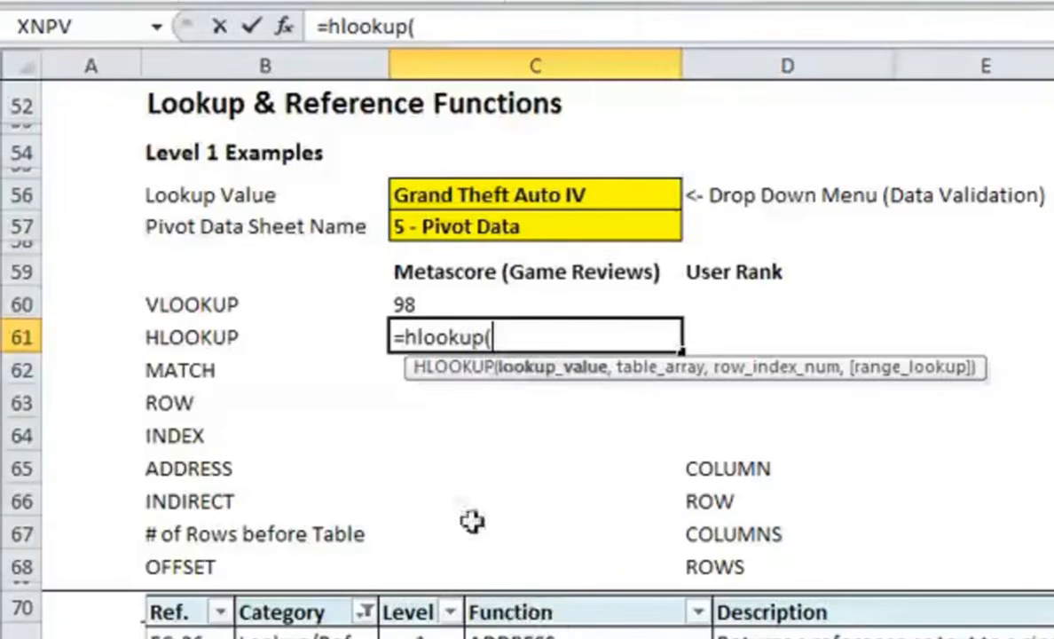
{"action": "left_click", "coordinate": [501, 194]}
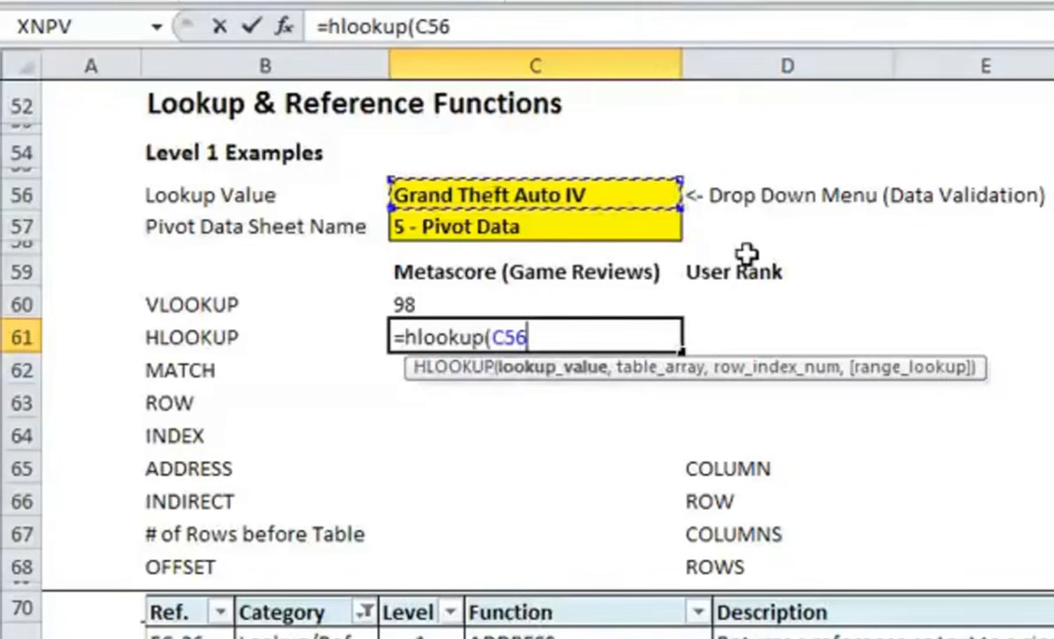
{"action": "type", "text": ",Meta"}
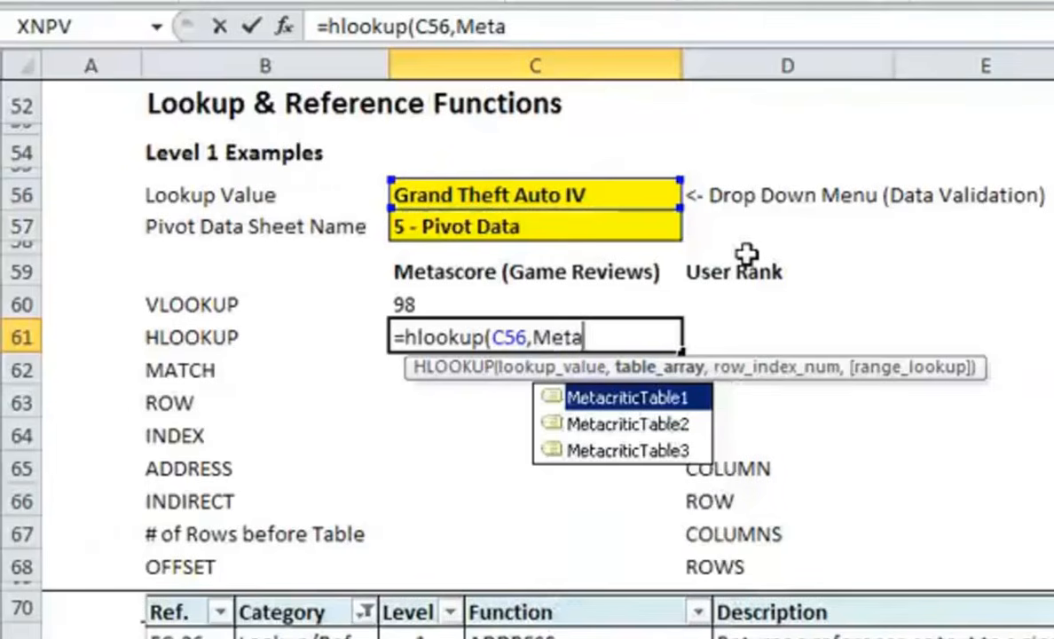
{"action": "type", "text": "c"}
{"action": "key", "text": "Down"}
{"action": "key", "text": "Down"}
{"action": "key", "text": "Tab"}
{"action": "type", "text": ","}
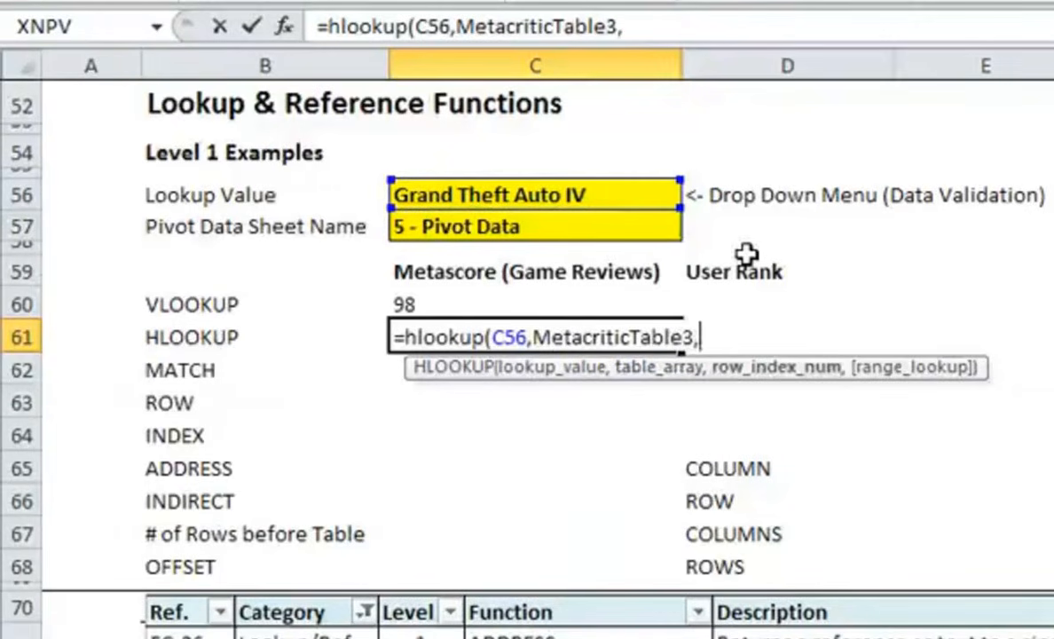
- Complete the HLOOKUP formula in C61 with row index 2 and FALSE for an exact match
{"action": "type", "text": "2,"}
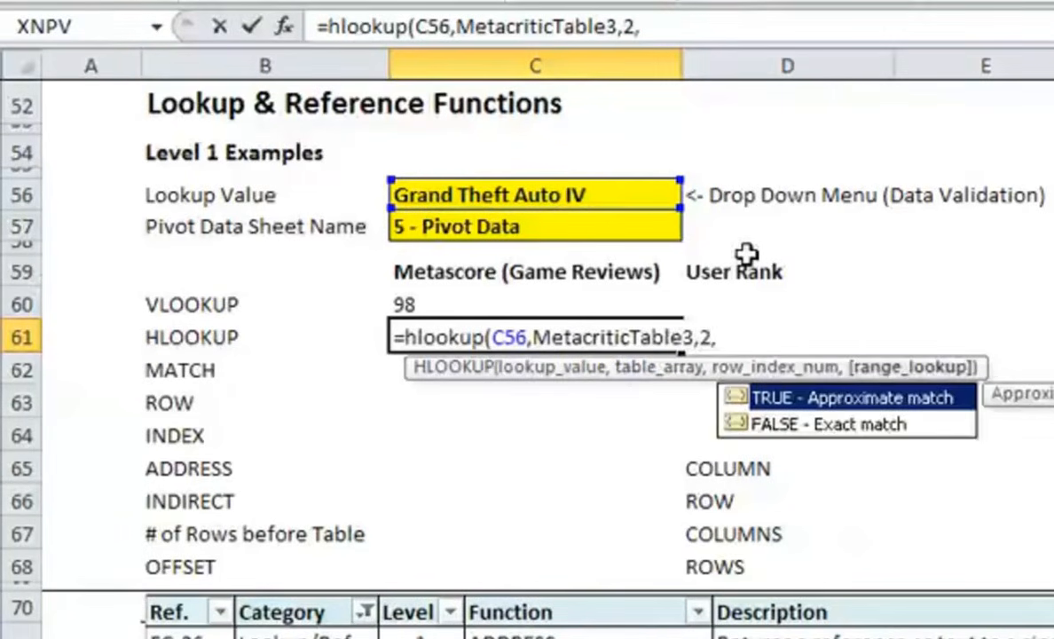
{"action": "type", "text": "false)"}
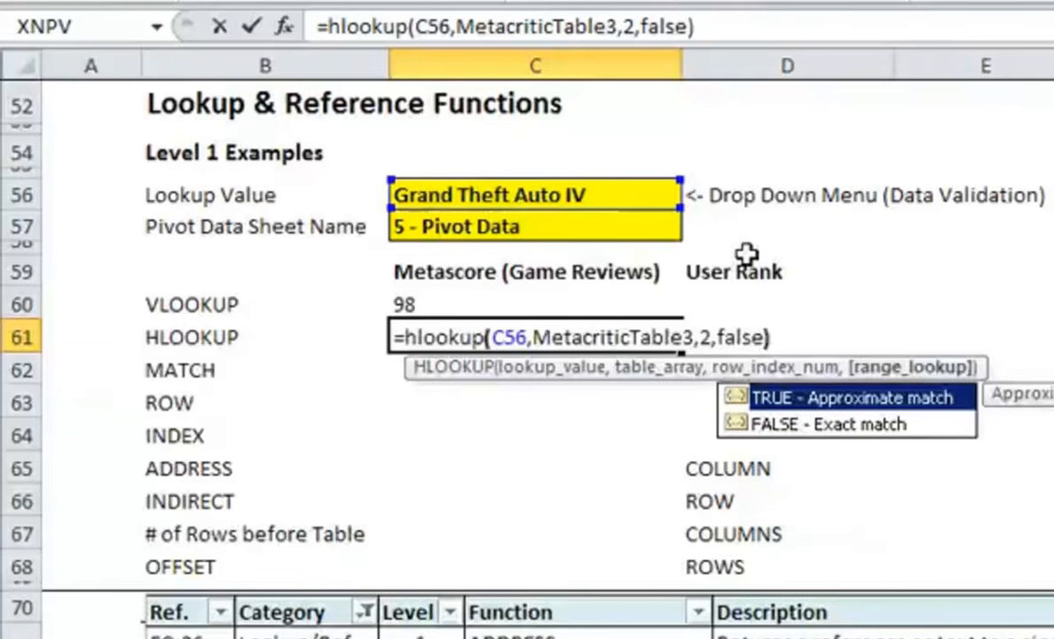
{"action": "key", "text": "Return"}
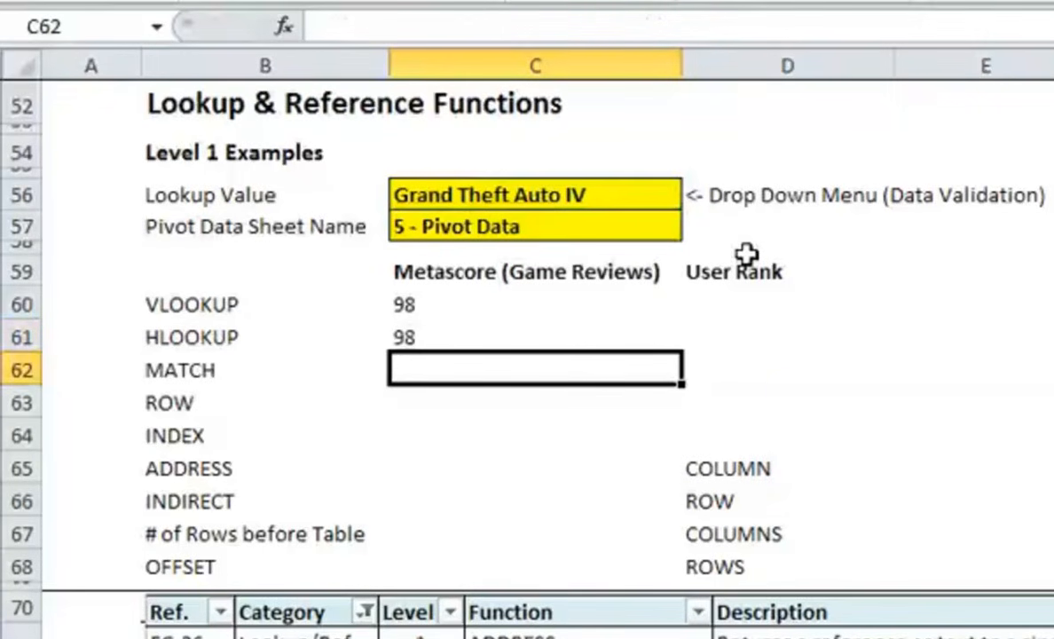
- Check the HLOOKUP result against Grand Theft Auto IV's Metacritic score in the MetacriticTable3 range, and return to the 4 - Function Examples sheet
{"action": "key", "text": "Up"}
{"action": "scroll", "coordinate": [743, 256], "scroll_direction": "down", "scroll_amount": 5}
{"action": "left_click", "coordinate": [540, 603]}
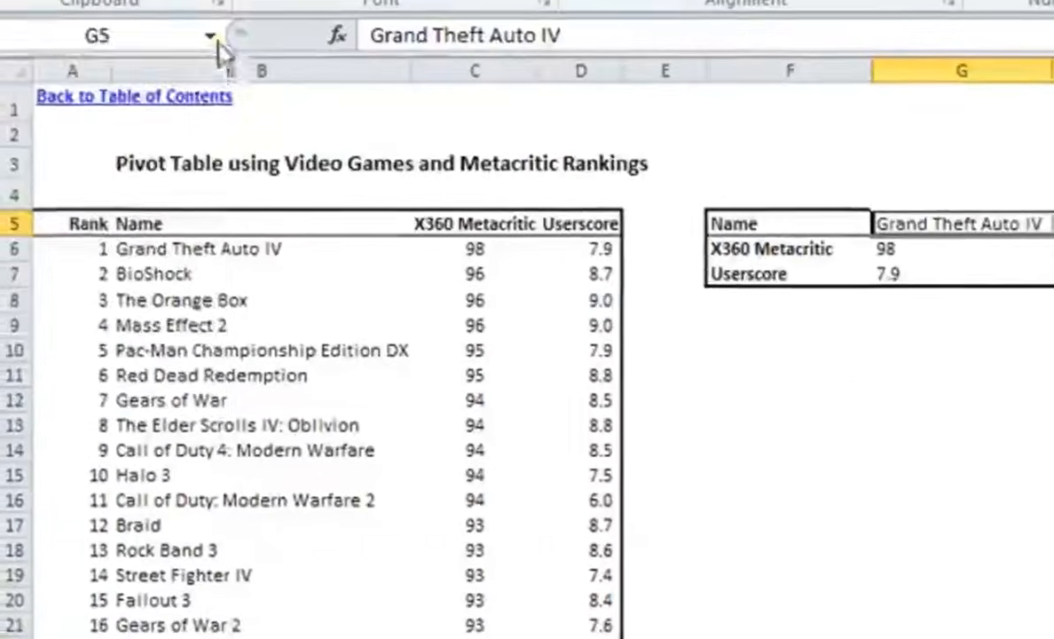
{"action": "left_click", "coordinate": [210, 39]}
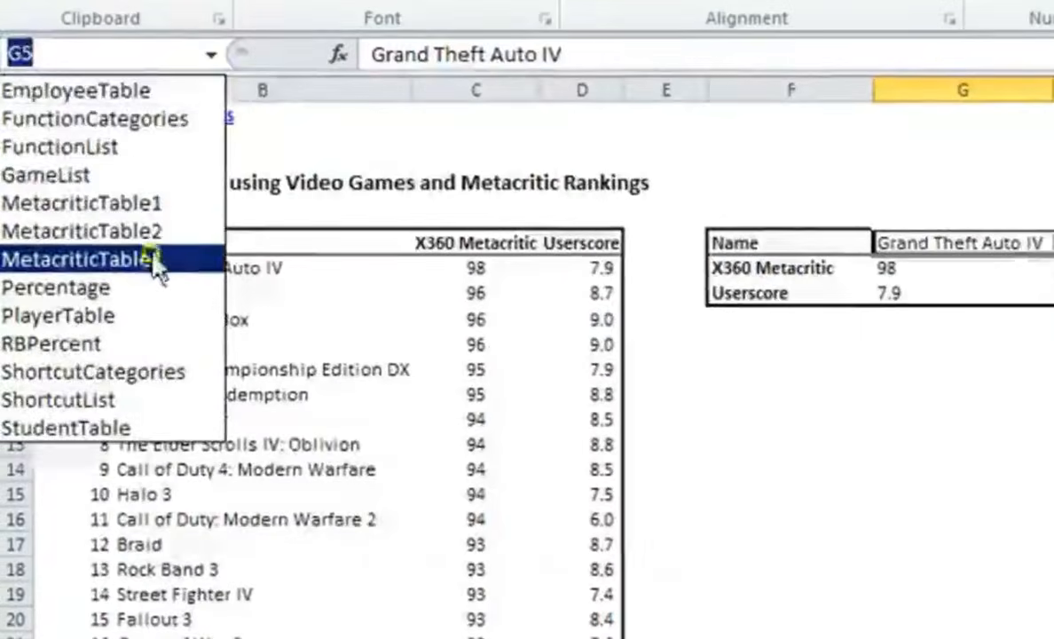
{"action": "left_click", "coordinate": [155, 259]}
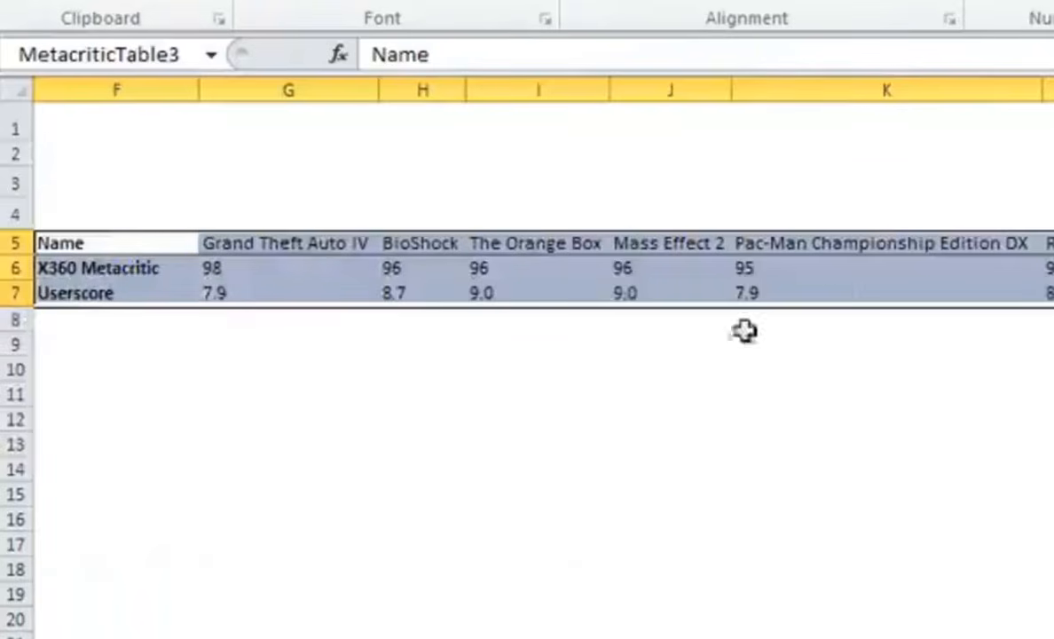
{"action": "left_click", "coordinate": [293, 270]}
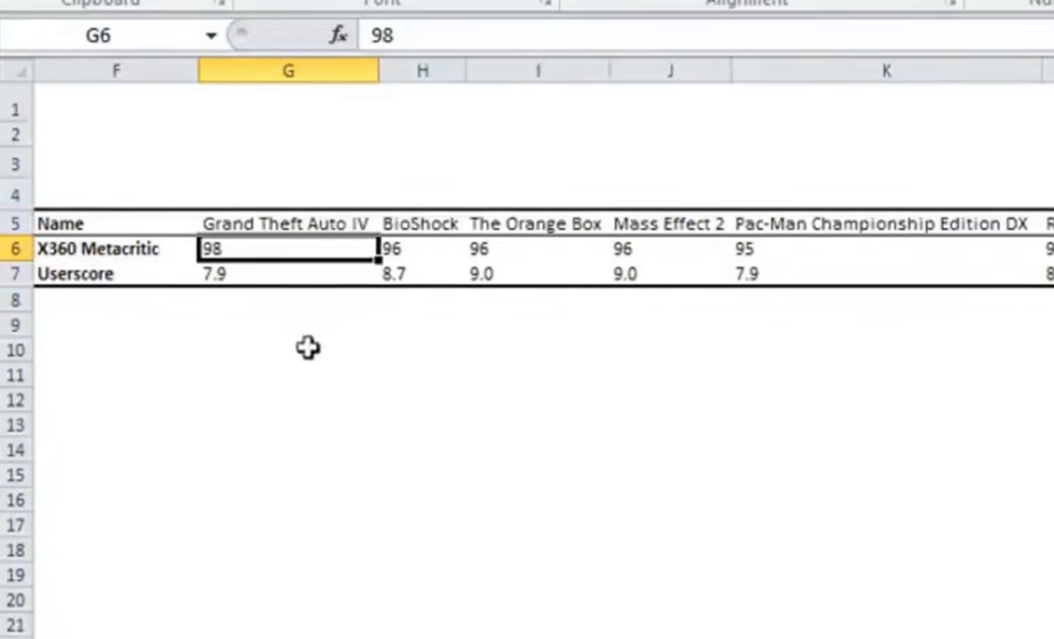
{"action": "left_click", "coordinate": [355, 595]}
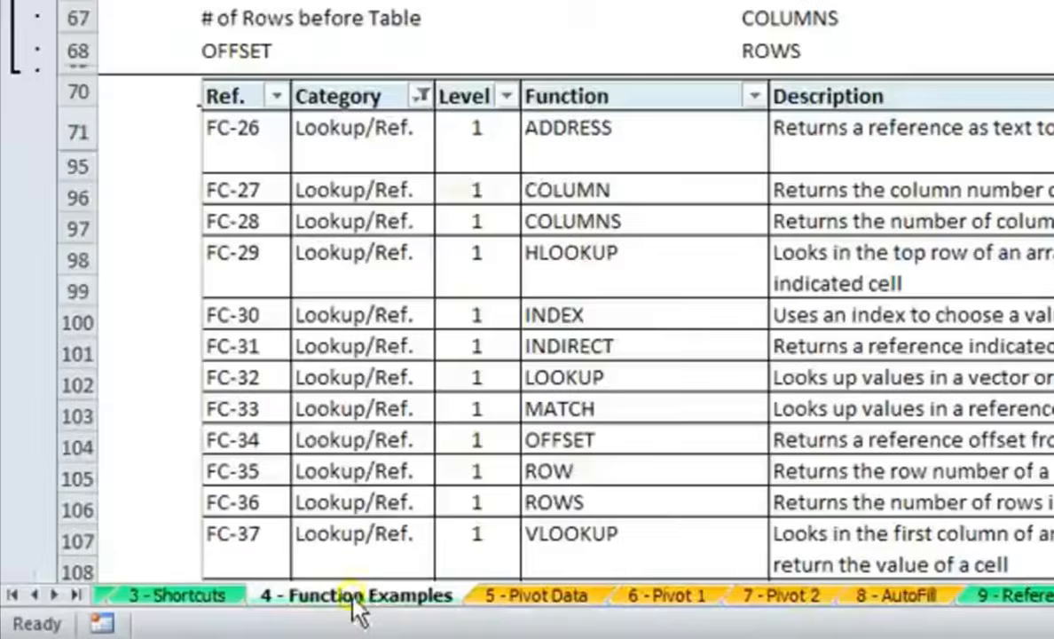
- Enter a MATCH formula in C62 that looks up C56 in GameList with match type 0 for an exact match
{"action": "left_click", "coordinate": [674, 390]}
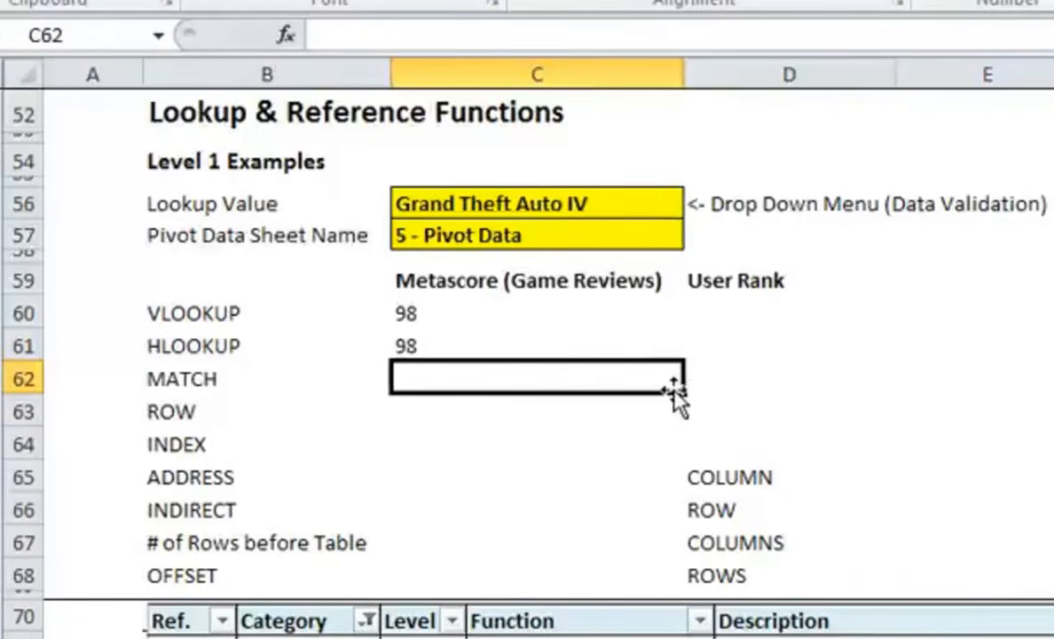
{"action": "type", "text": "=MATCH"}
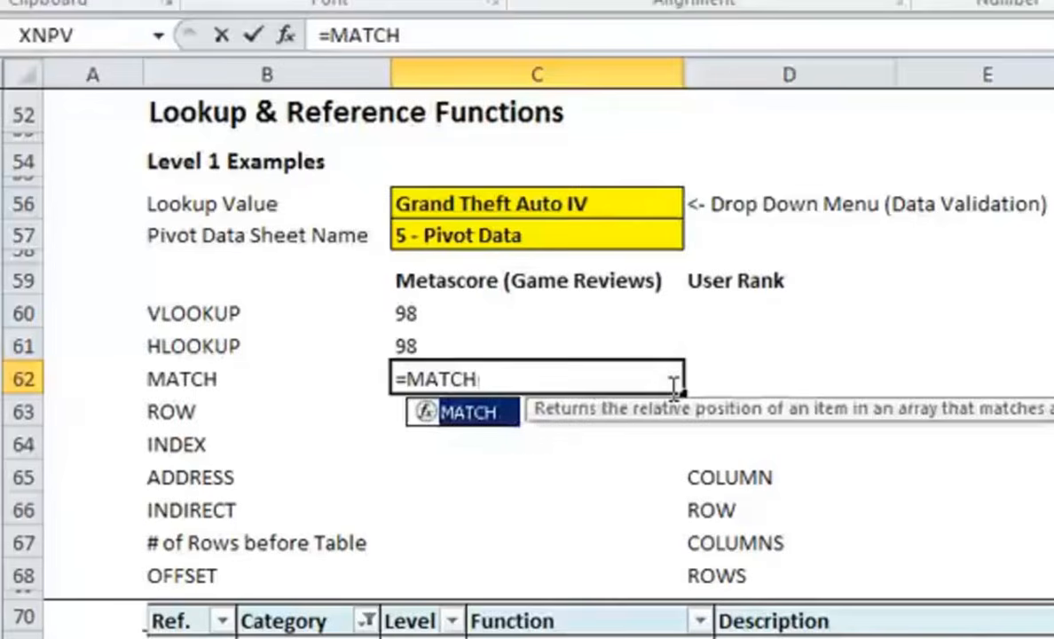
{"action": "type", "text": "("}
{"action": "left_click", "coordinate": [572, 197]}
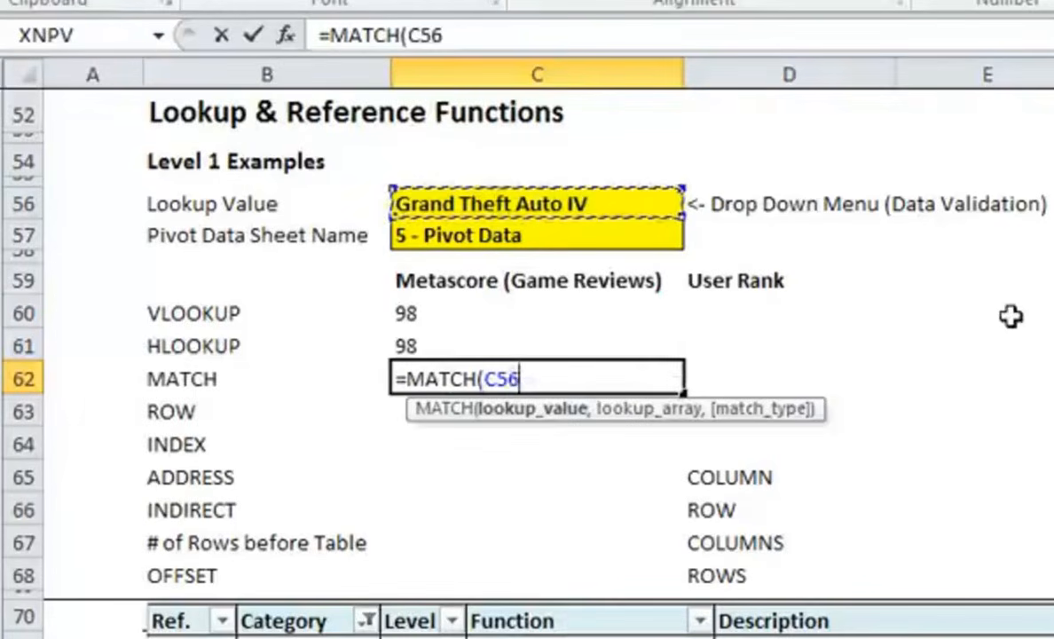
{"action": "type", "text": ",GameL"}
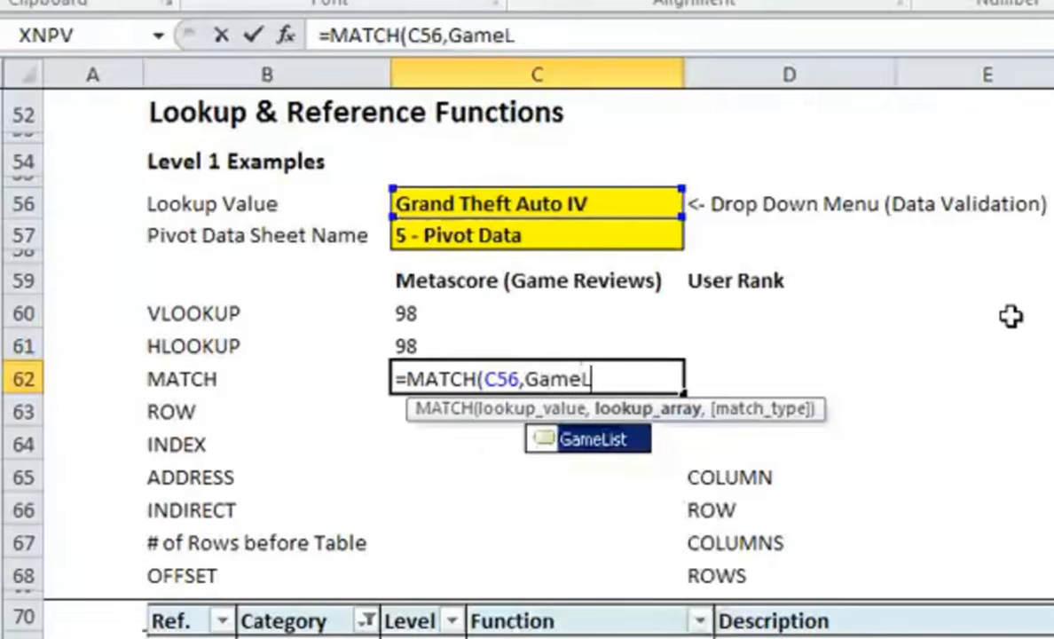
{"action": "type", "text": "ist,"}
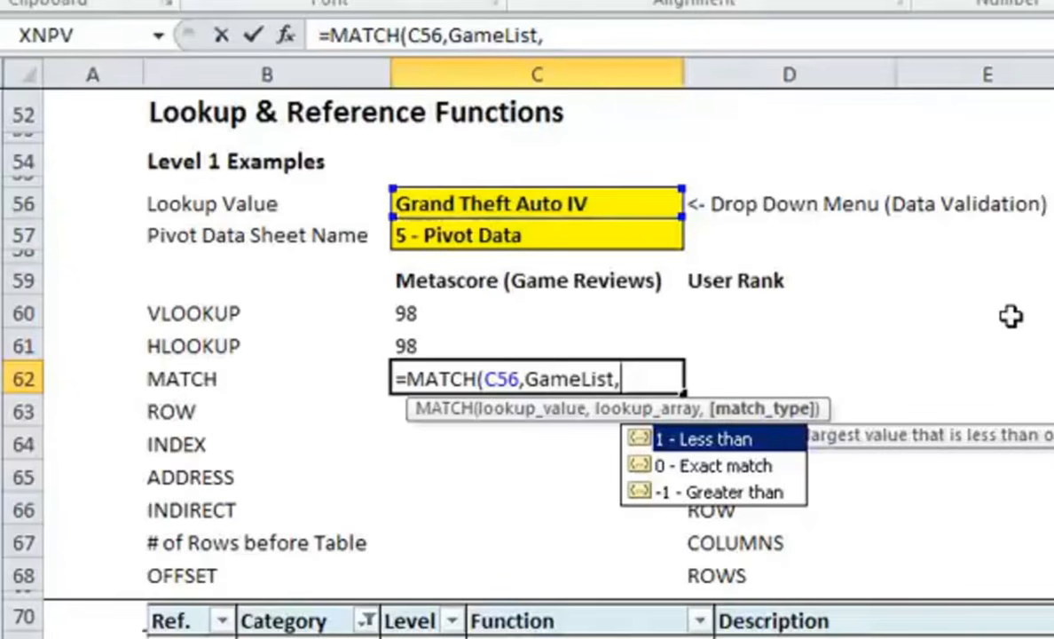
{"action": "type", "text": "0"}
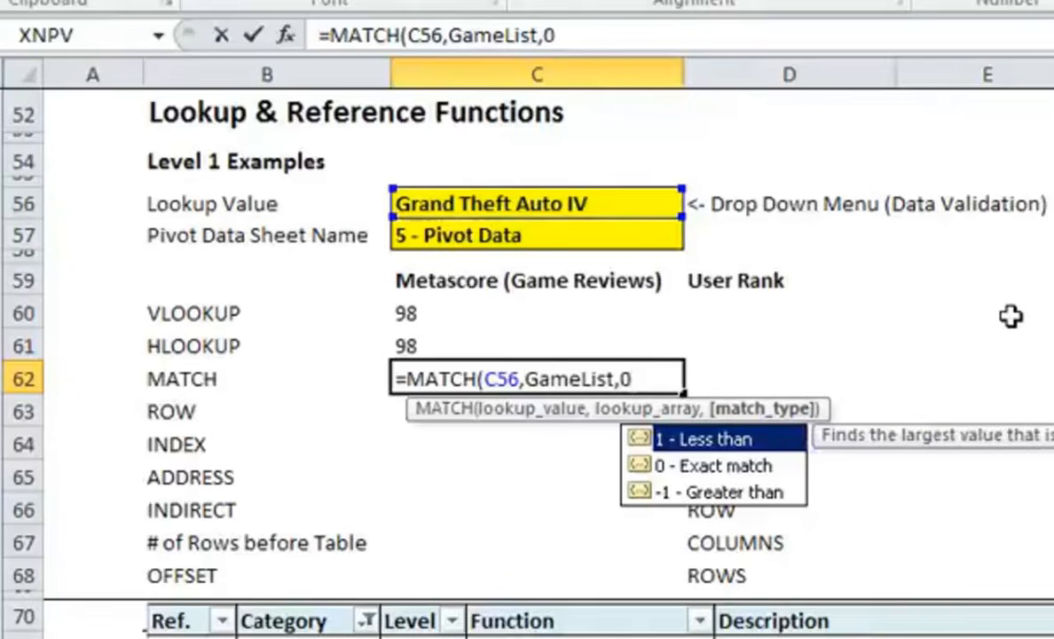
{"action": "type", "text": ")"}
{"action": "key", "text": "Return"}
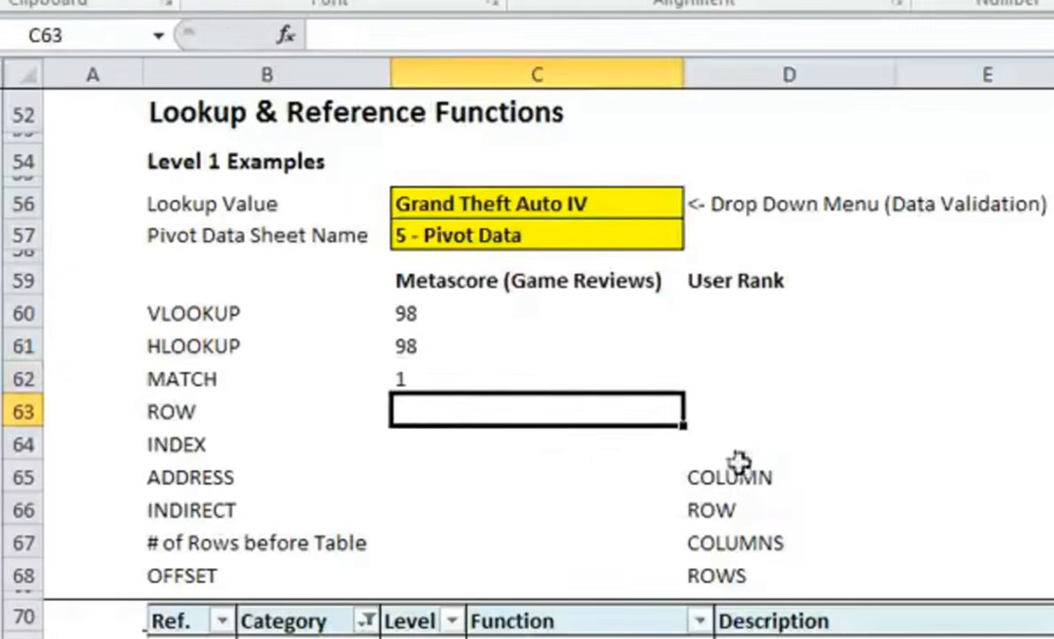
- Highlight the GameList named range to review the games it covers, and return to the 4 - Function Examples sheet
{"action": "left_click", "coordinate": [159, 35]}
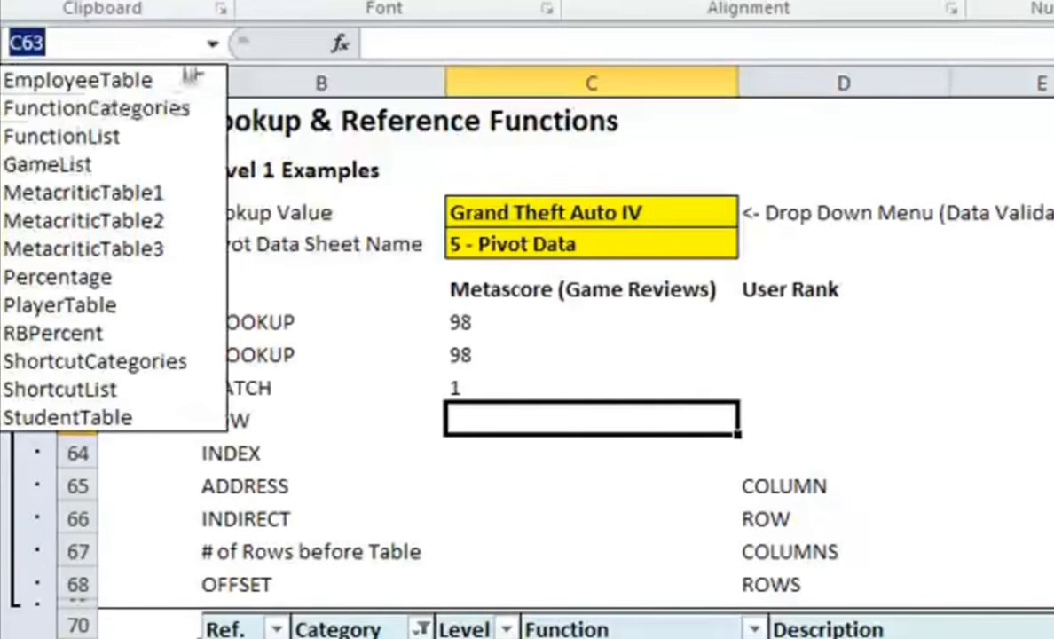
{"action": "left_click", "coordinate": [106, 167]}
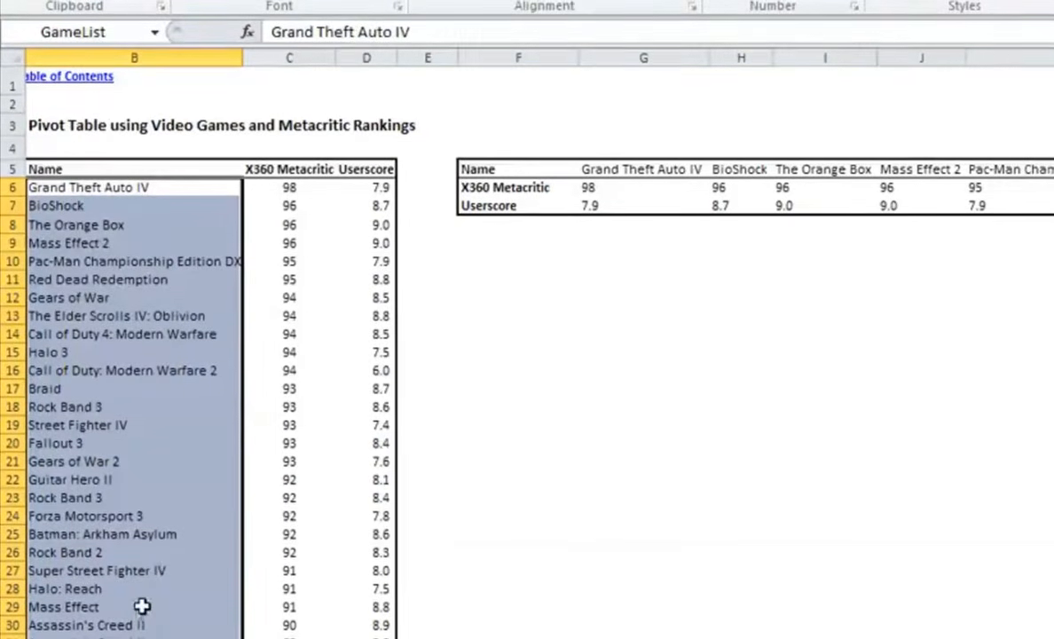
{"action": "left_click", "coordinate": [279, 610]}
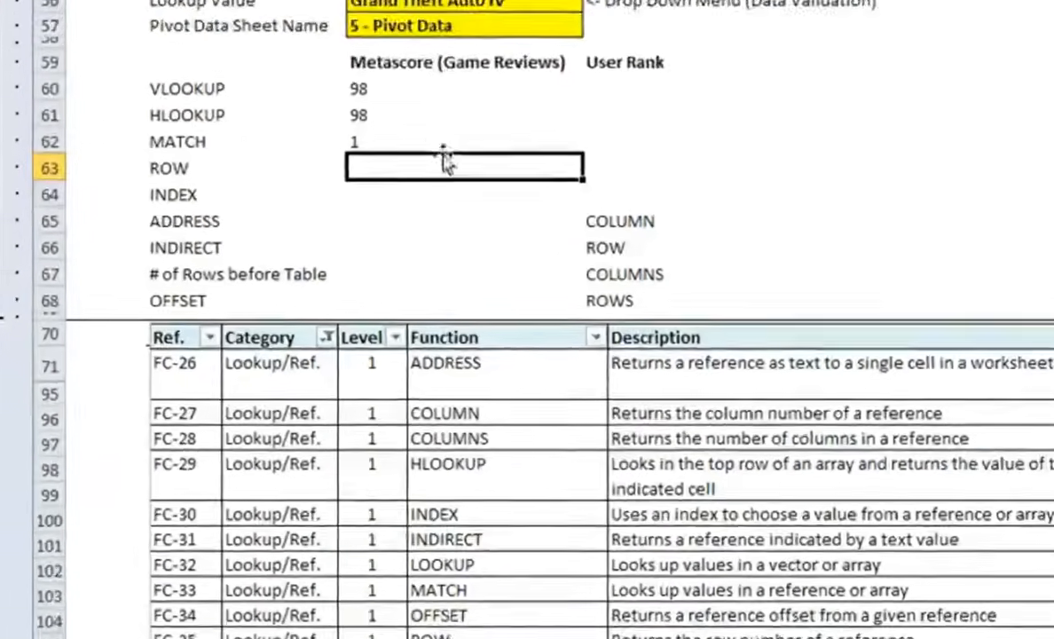
- Review the MATCH formula's arguments in C62 and compare its result with Grand Theft Auto IV's position in the game list on 5 - Pivot Data
{"action": "left_click", "coordinate": [443, 147]}
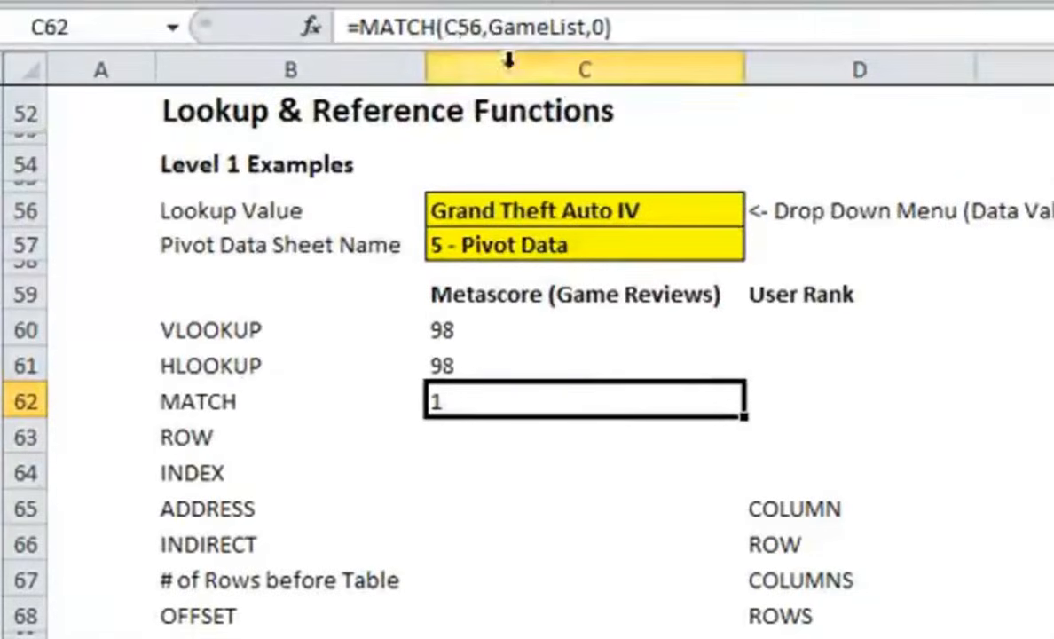
{"action": "key", "text": "F2"}
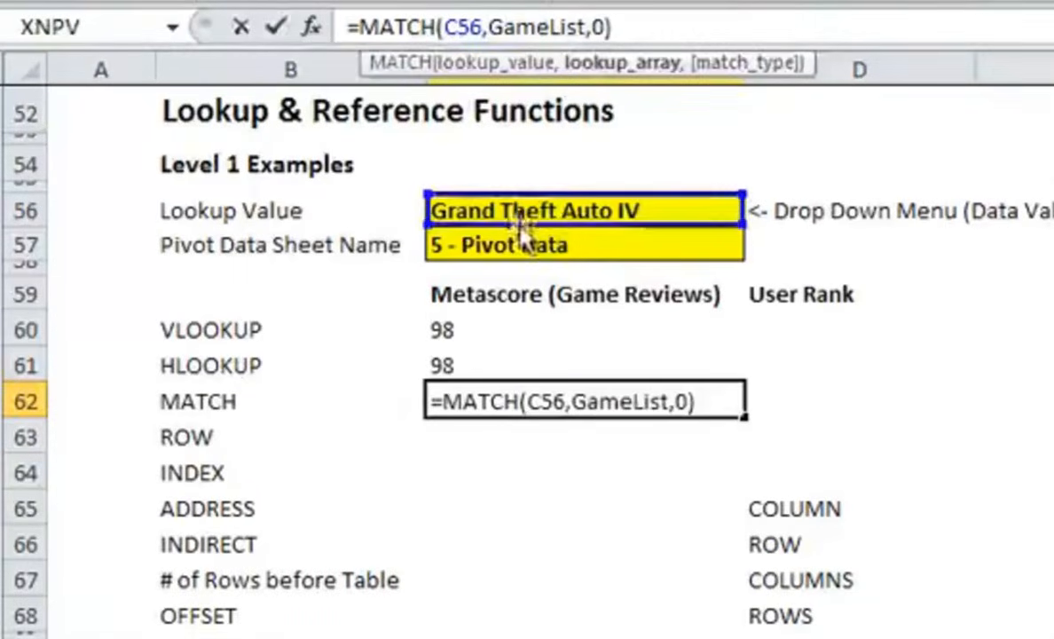
{"action": "key", "text": "Escape"}
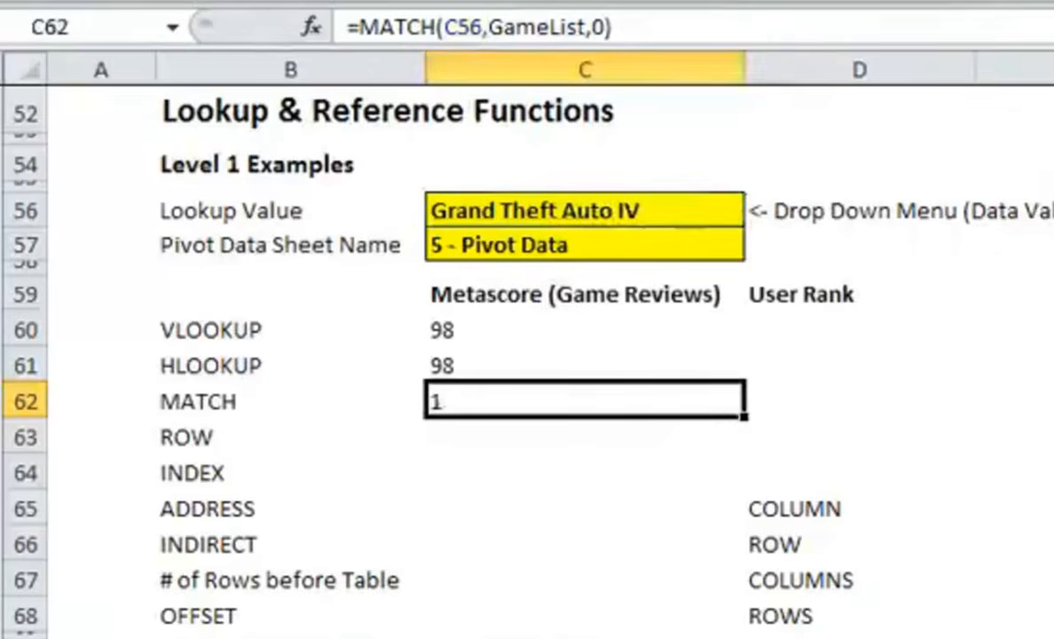
{"action": "key", "text": "ctrl+Page_Down"}
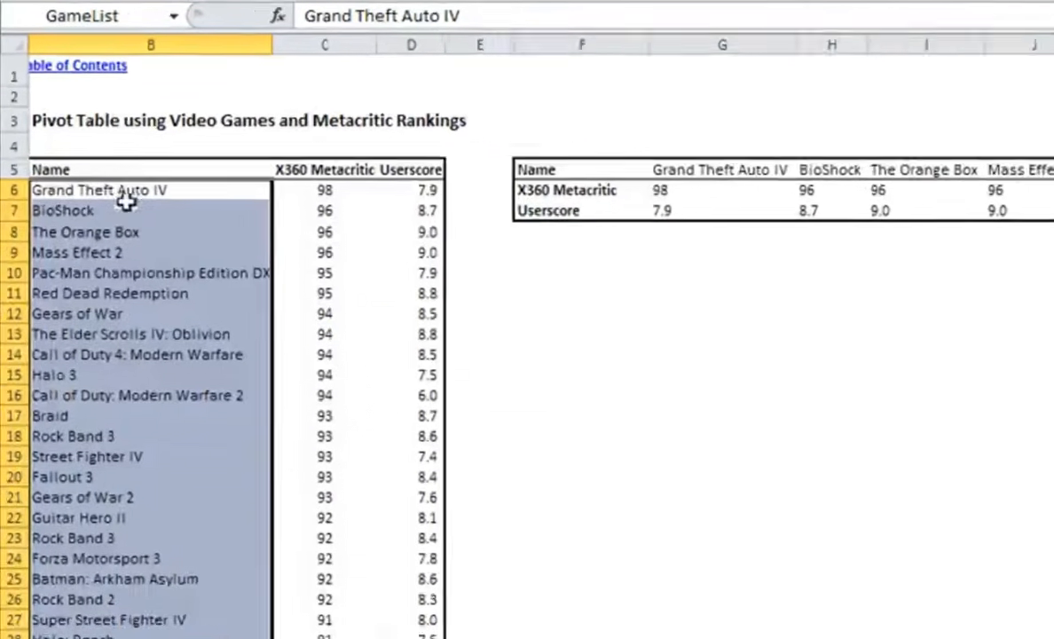
{"action": "left_click", "coordinate": [124, 190]}
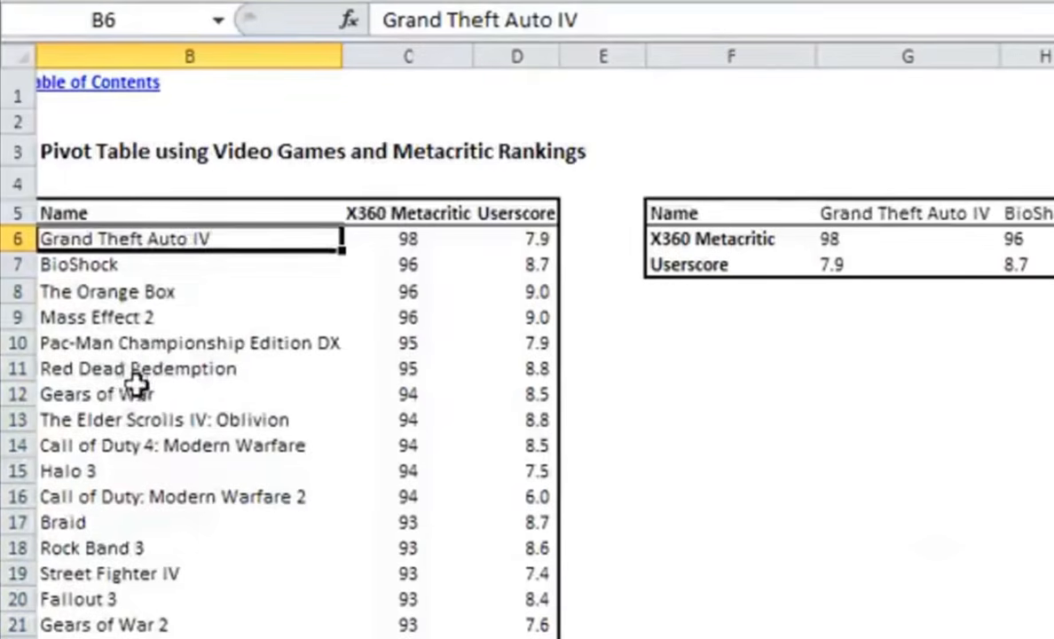
{"action": "left_click_drag", "start_coordinate": [161, 237], "coordinate": [182, 634]}
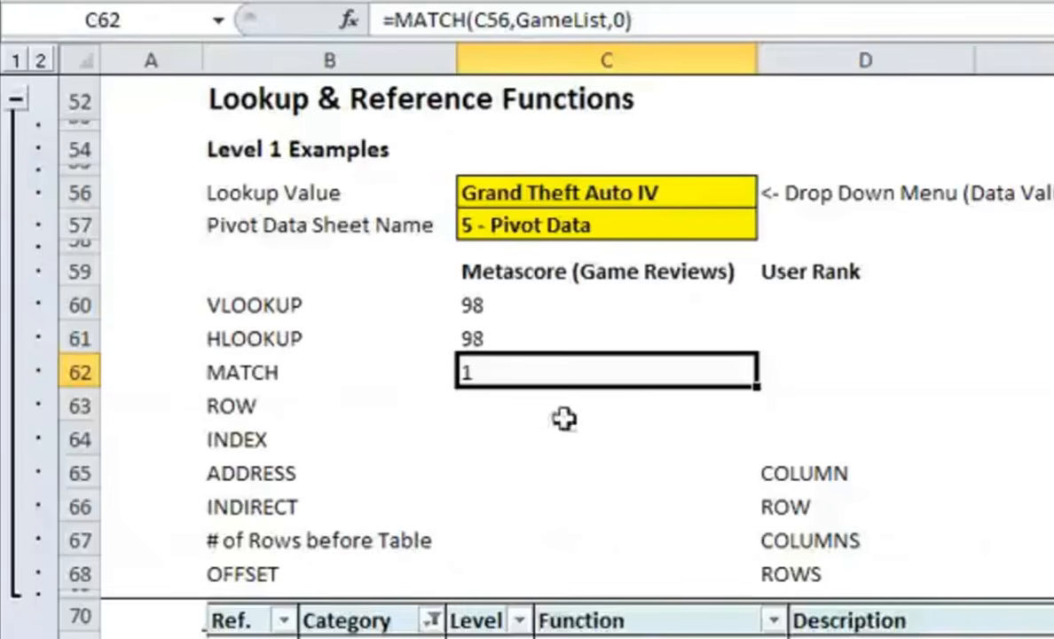
- Enter a ROW formula in C63 that references row 6 of the 5 - Pivot Data sheet
{"action": "left_click", "coordinate": [565, 413]}
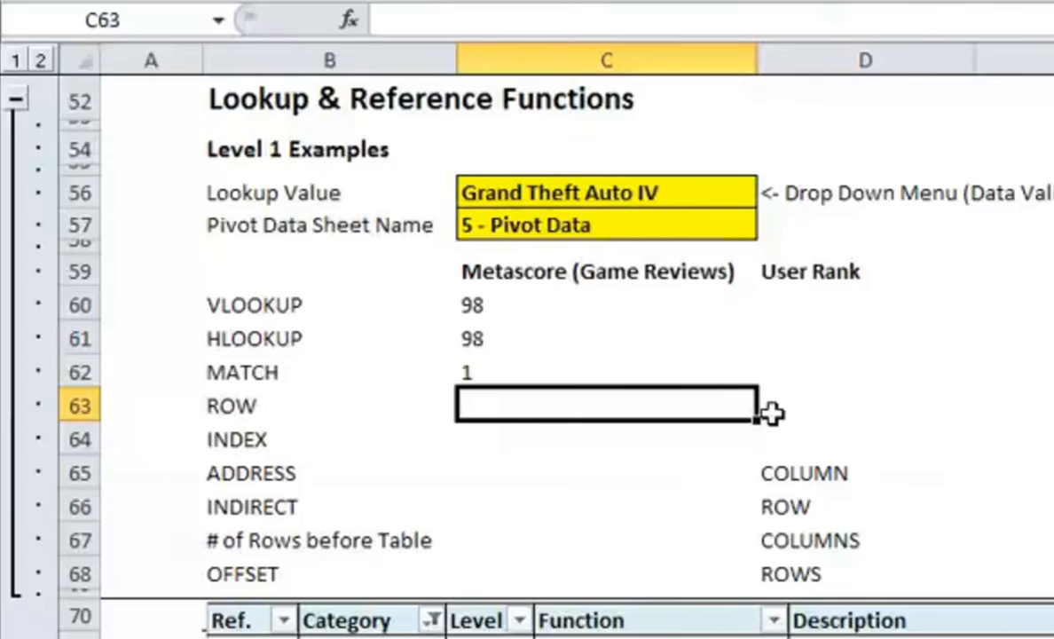
{"action": "type", "text": "=ROW"}
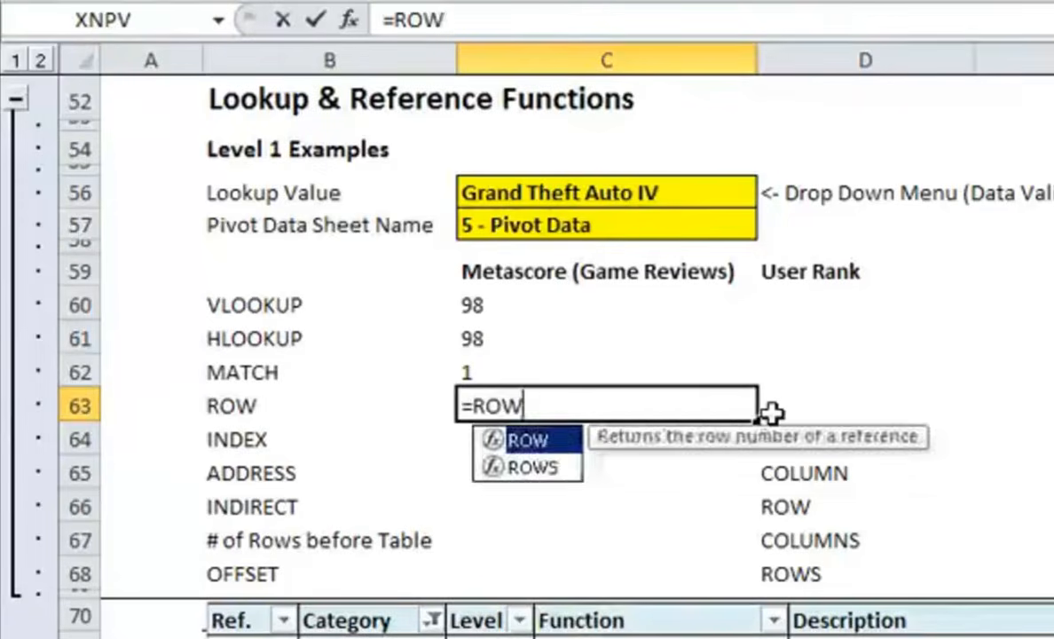
{"action": "type", "text": "("}
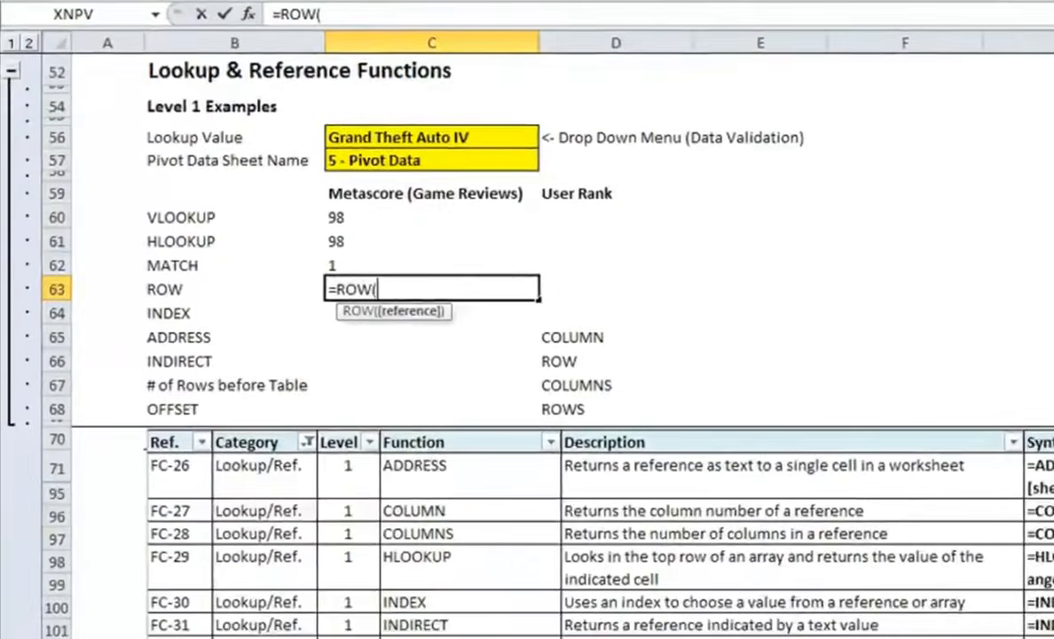
{"action": "left_click", "coordinate": [391, 634]}
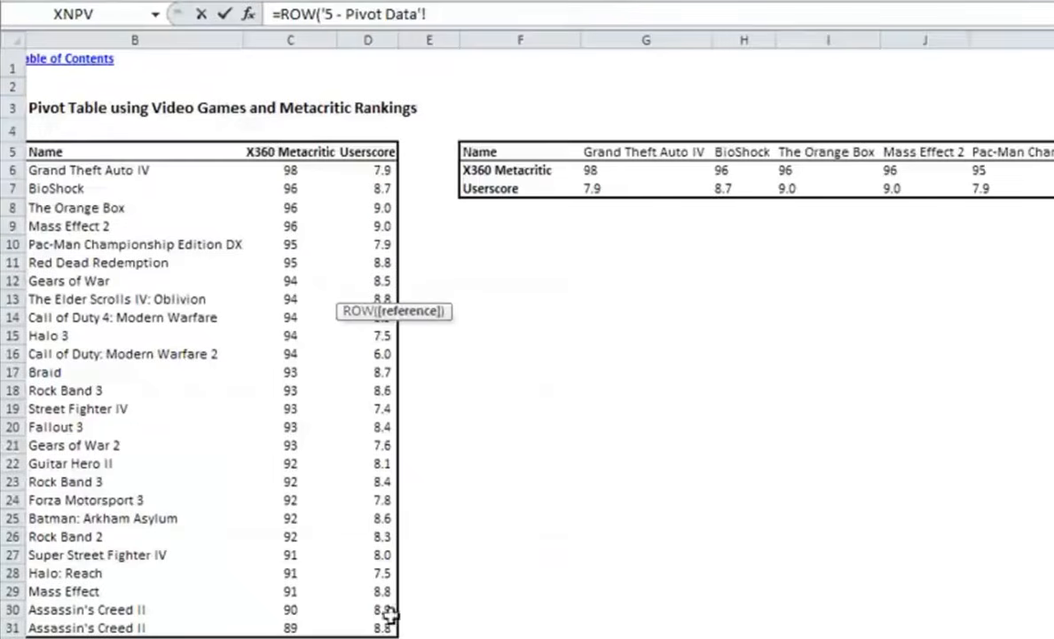
{"action": "left_click", "coordinate": [7, 169]}
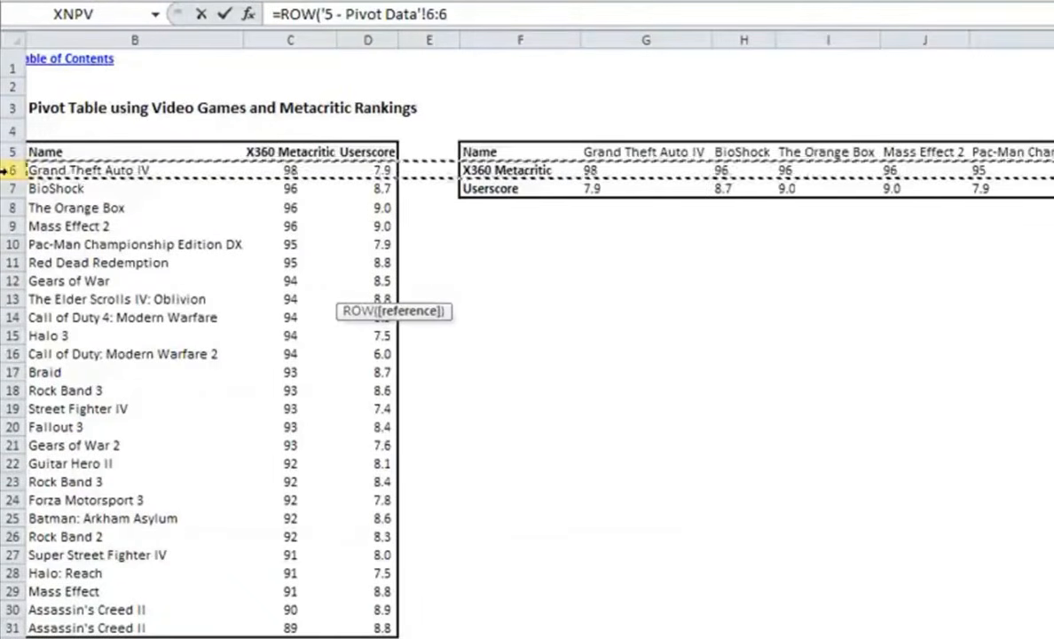
{"action": "type", "text": ")"}
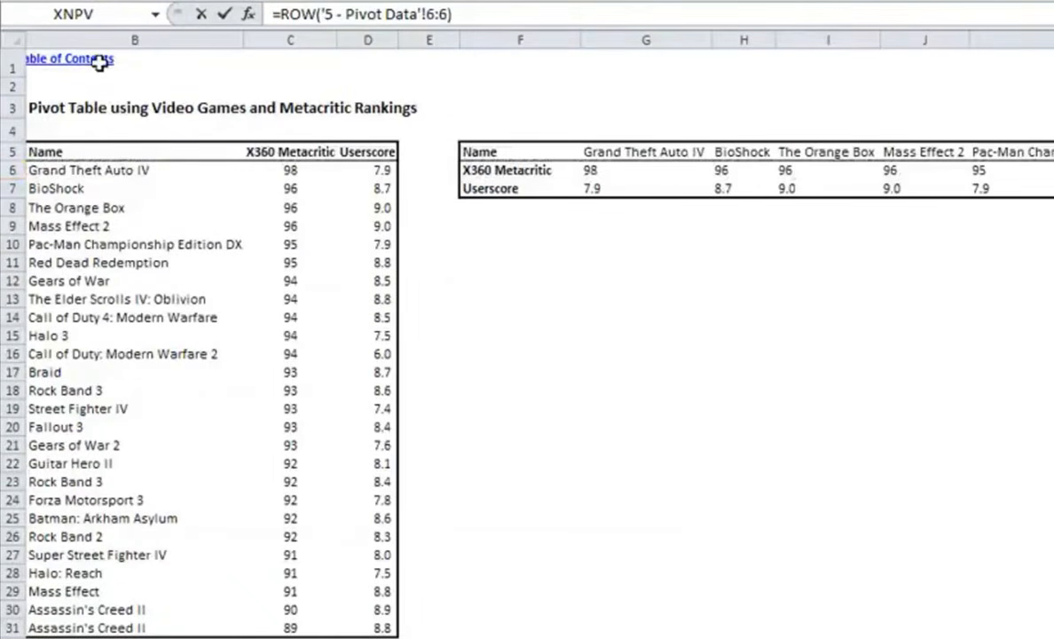
{"action": "key", "text": "Return"}
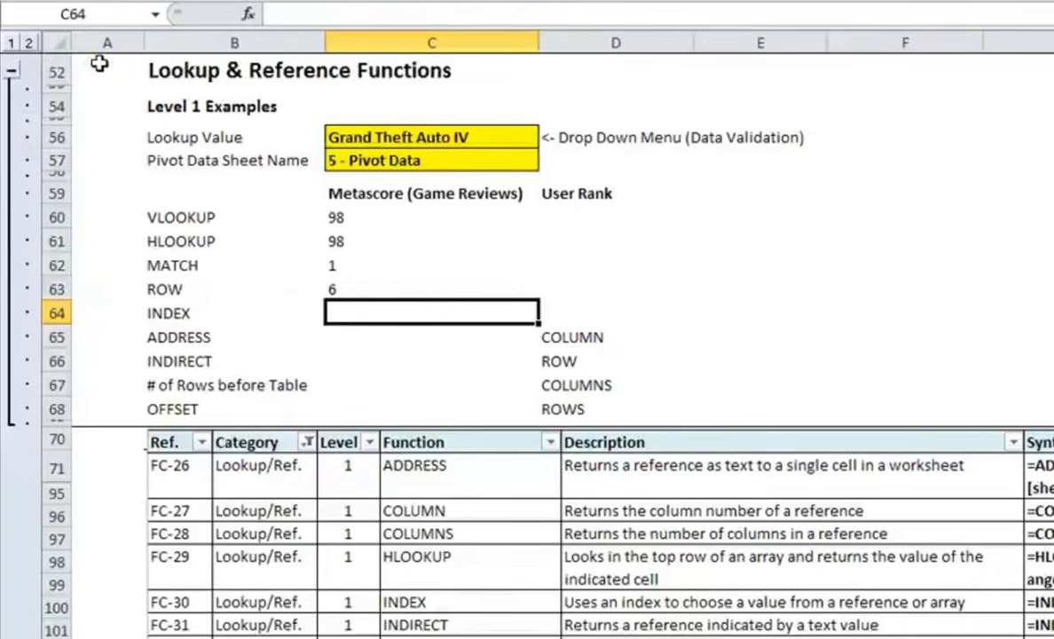
{"action": "key", "text": "Up"}
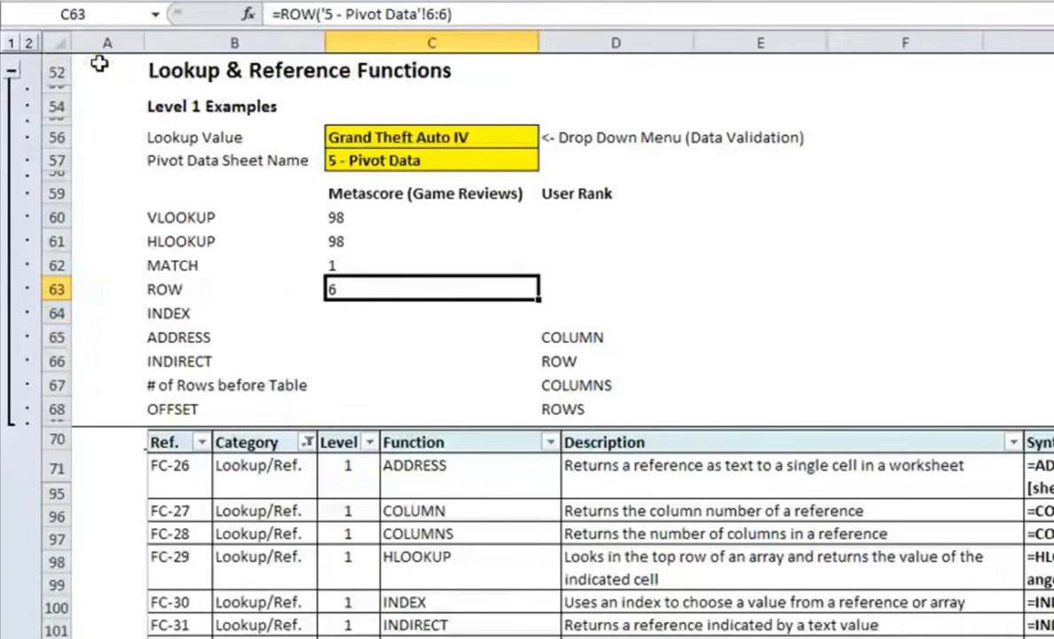
- Enter an INDEX formula in C64 that uses GameList as the array and C62 as the row number
{"action": "left_click", "coordinate": [367, 321]}
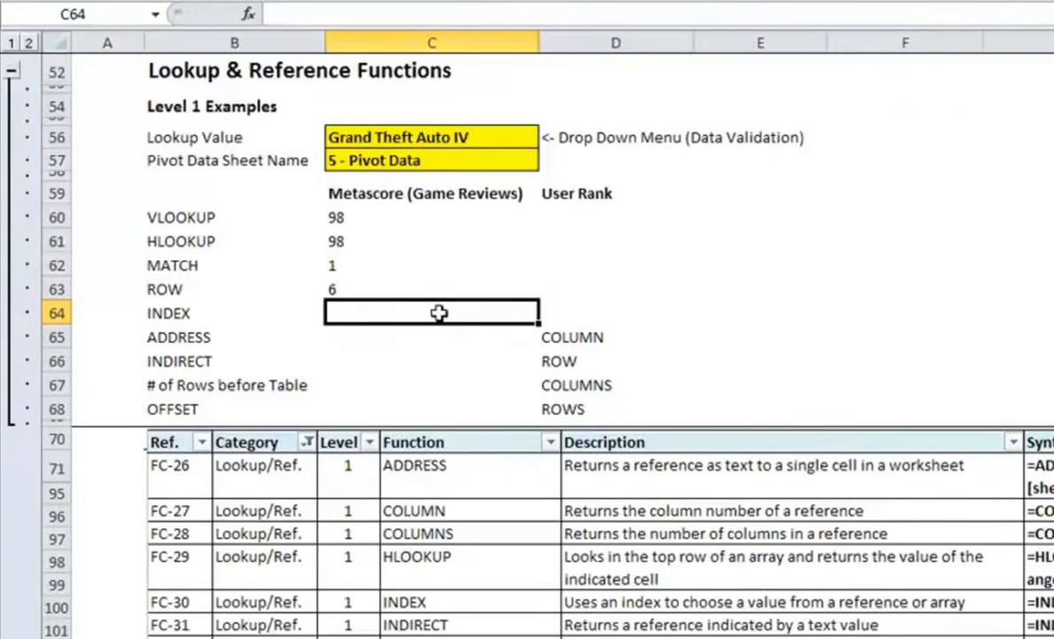
{"action": "type", "text": "=INDEXT"}
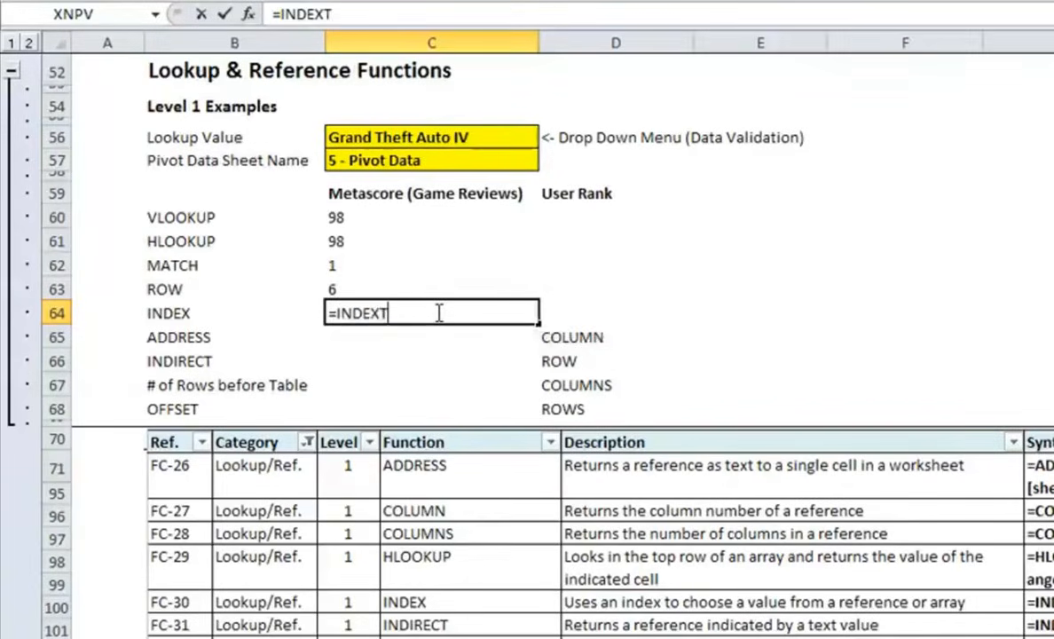
{"action": "key", "text": "BackSpace"}
{"action": "type", "text": "("}
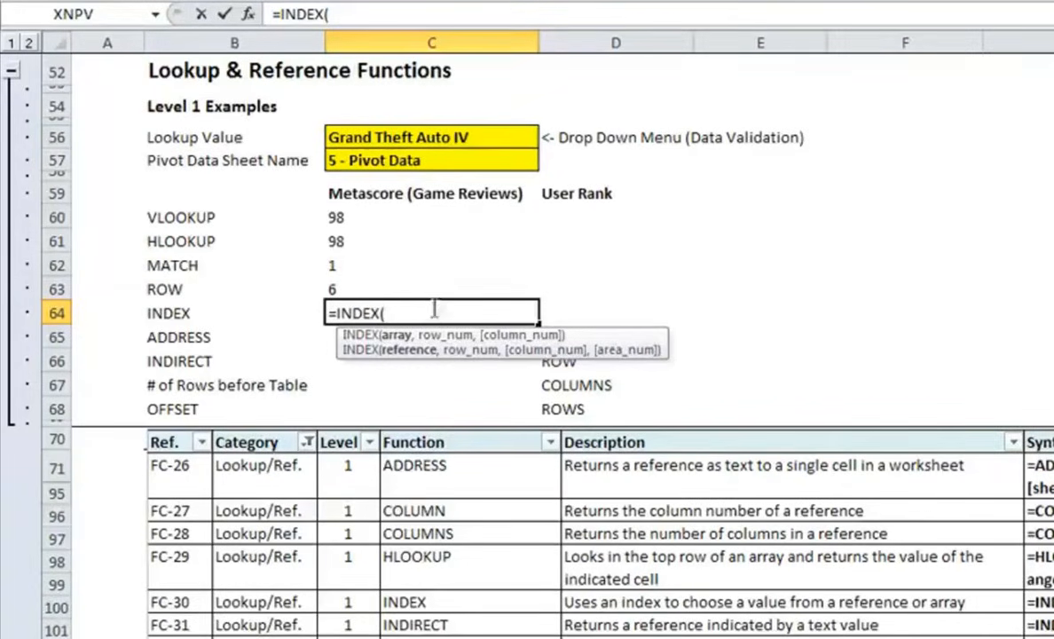
{"action": "type", "text": "Gamelist,"}
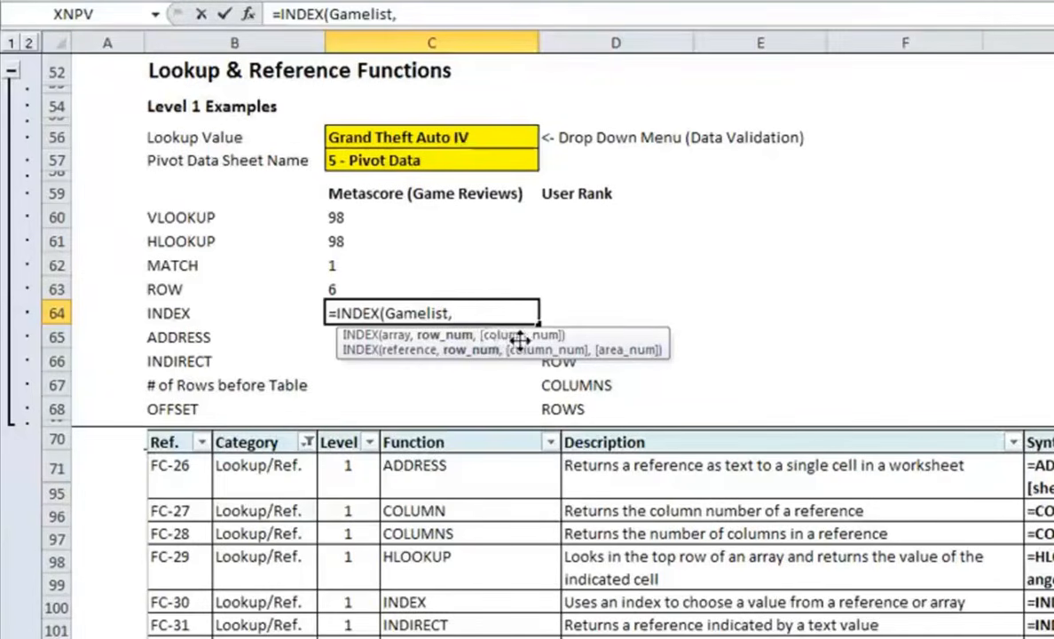
{"action": "left_click", "coordinate": [367, 264]}
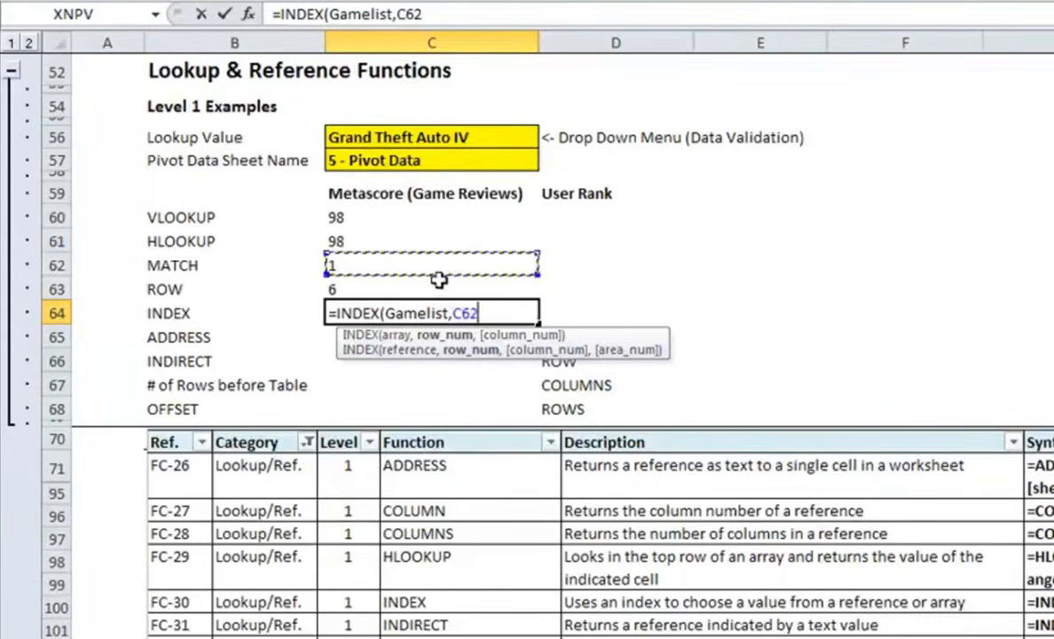
{"action": "type", "text": ")"}
{"action": "key", "text": "Return"}
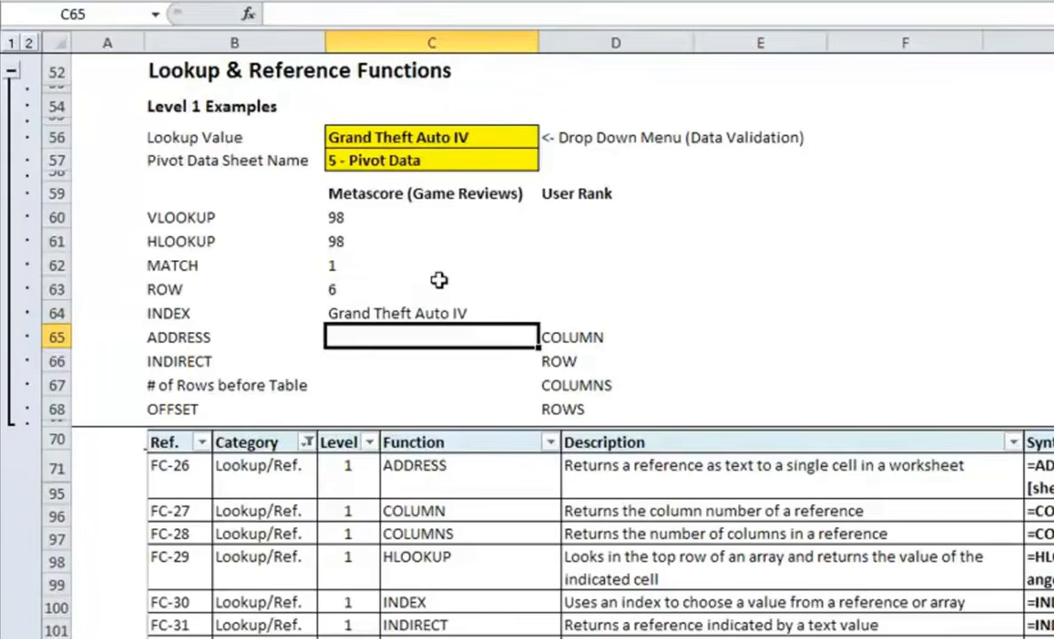
- Review the array and row number arguments of the INDEX formula in C64
{"action": "left_click", "coordinate": [468, 311]}
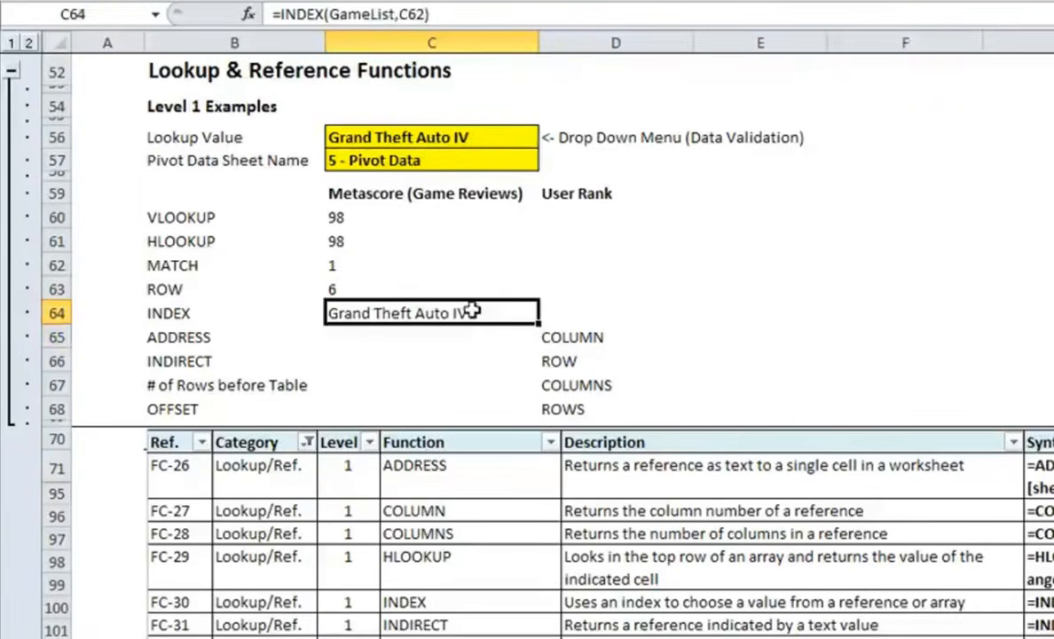
{"action": "left_click", "coordinate": [402, 14]}
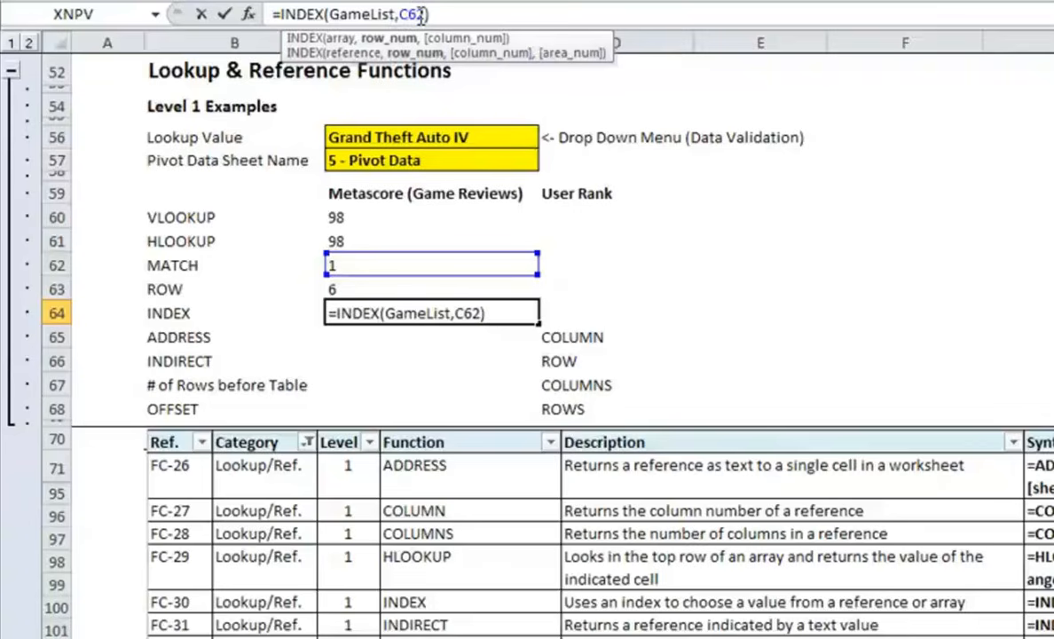
{"action": "key", "text": "ctrl+Return"}
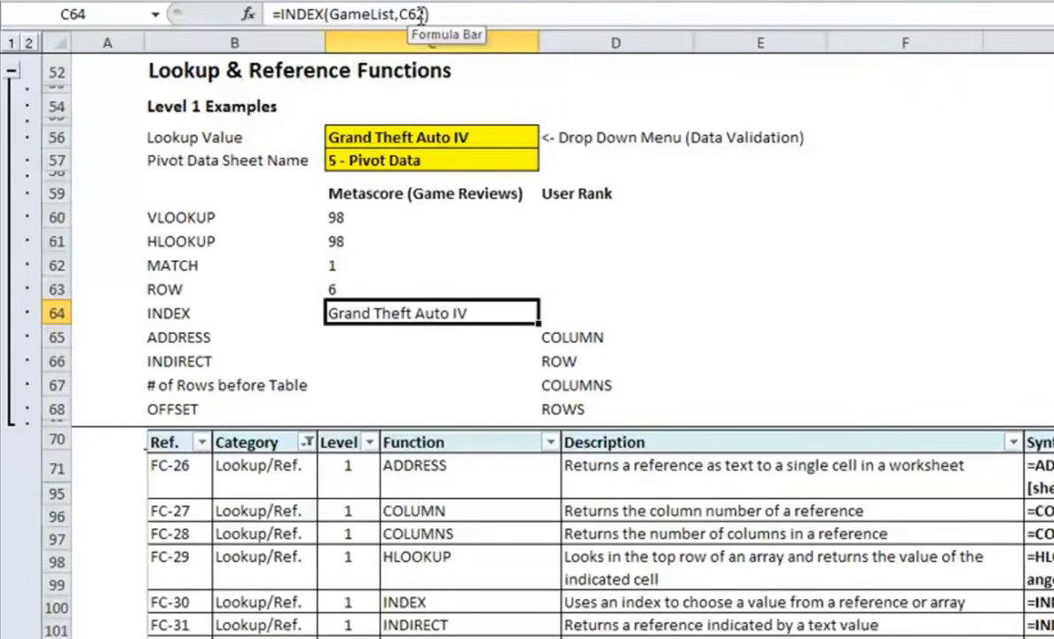
- Enter an ADDRESS formula in C65 with row number C62+C63-1 and column number COLUMN(GameList)
{"action": "key", "text": "Return"}
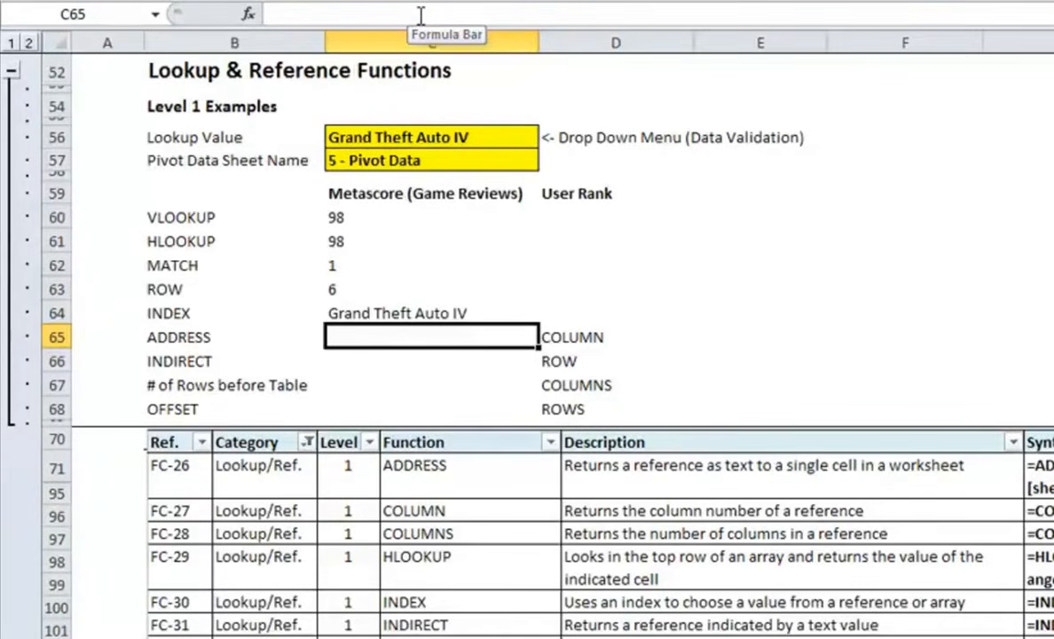
{"action": "type", "text": "="}
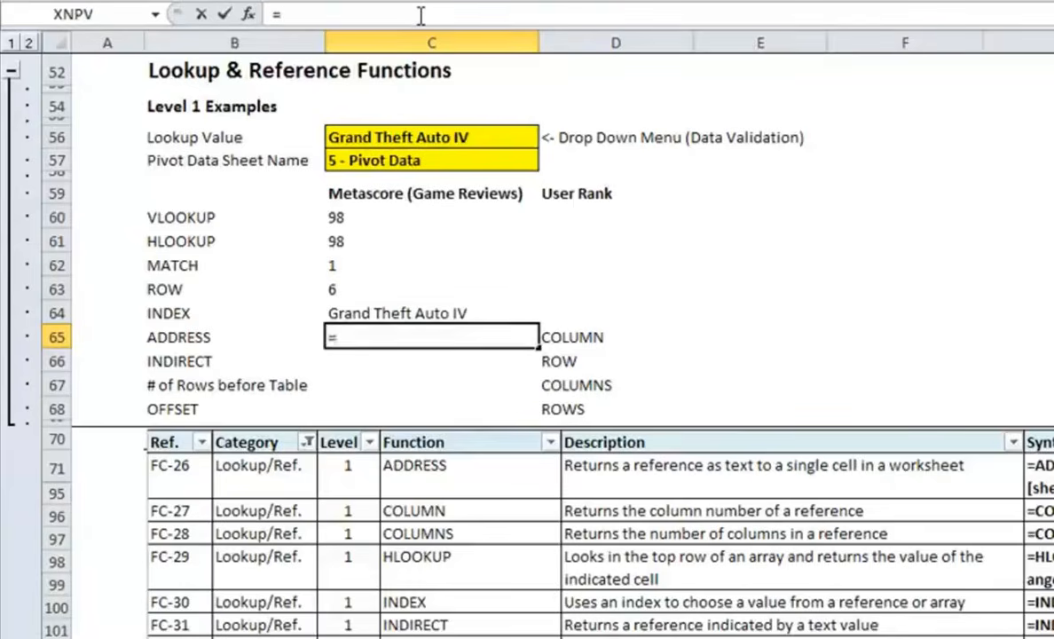
{"action": "type", "text": "ADDRESS("}
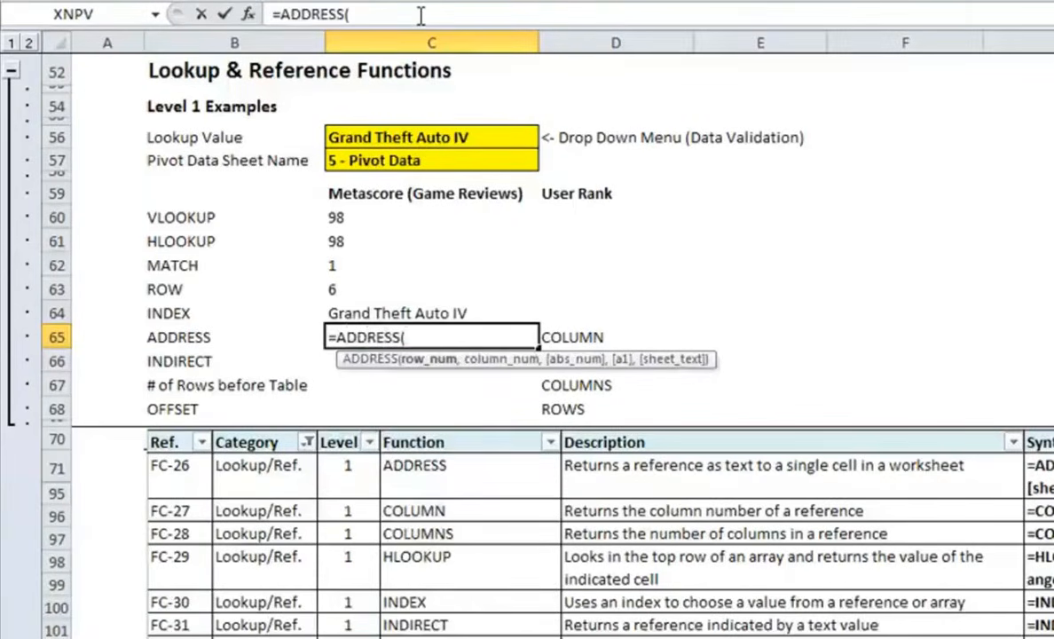
{"action": "left_click", "coordinate": [368, 263]}
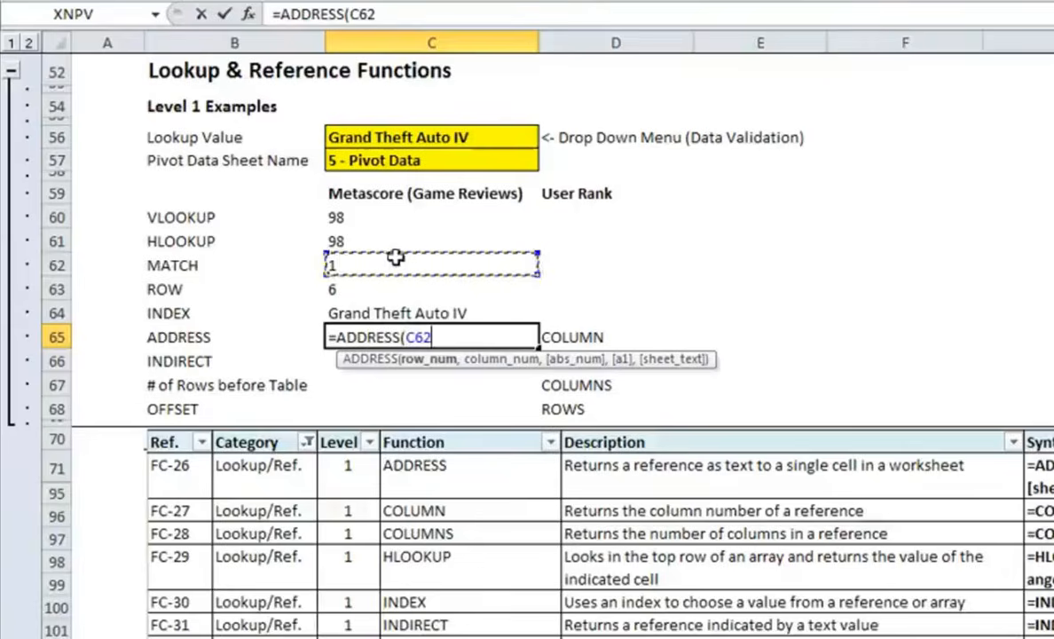
{"action": "type", "text": "+"}
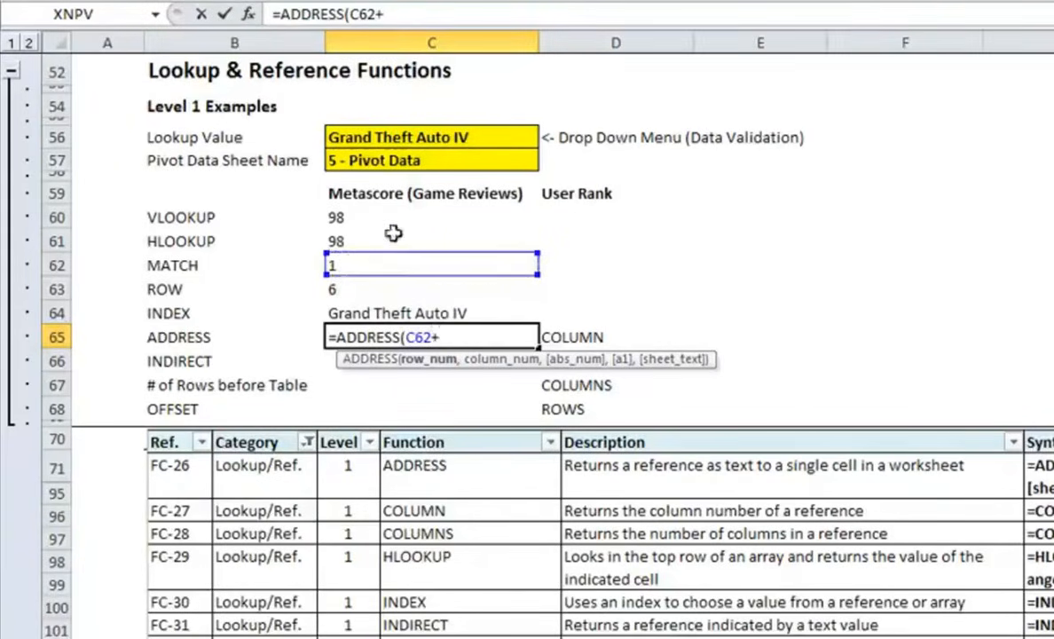
{"action": "left_click", "coordinate": [373, 291]}
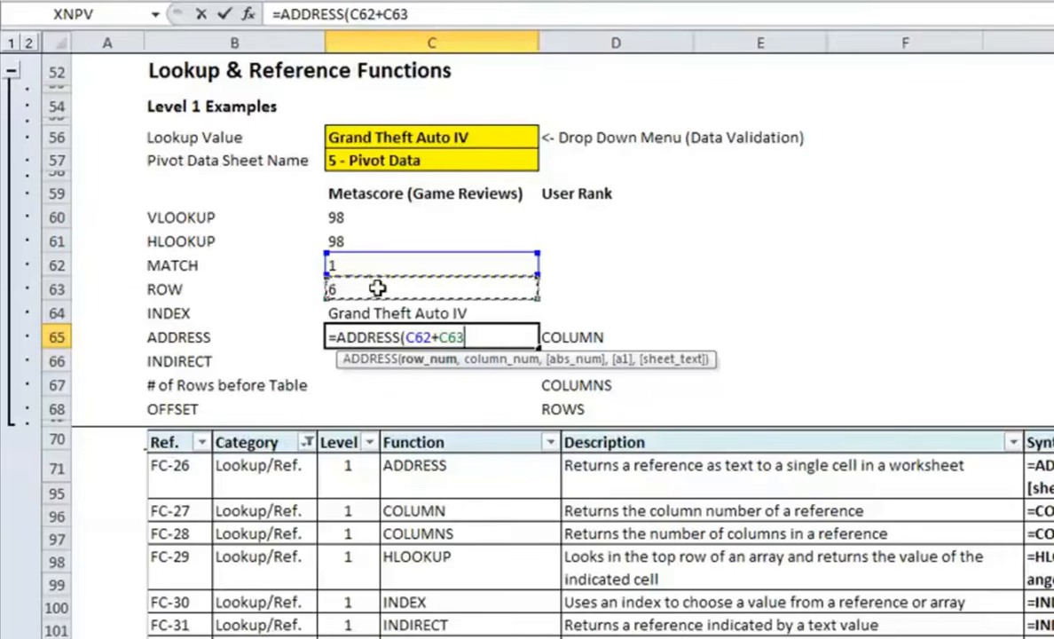
{"action": "type", "text": "-1"}
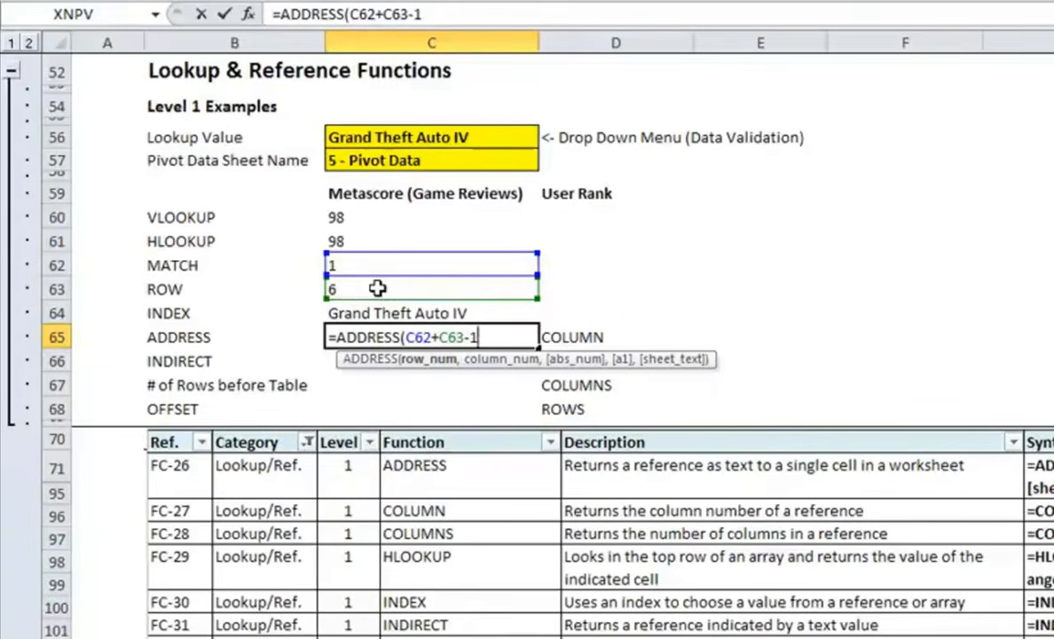
{"action": "type", "text": ","}
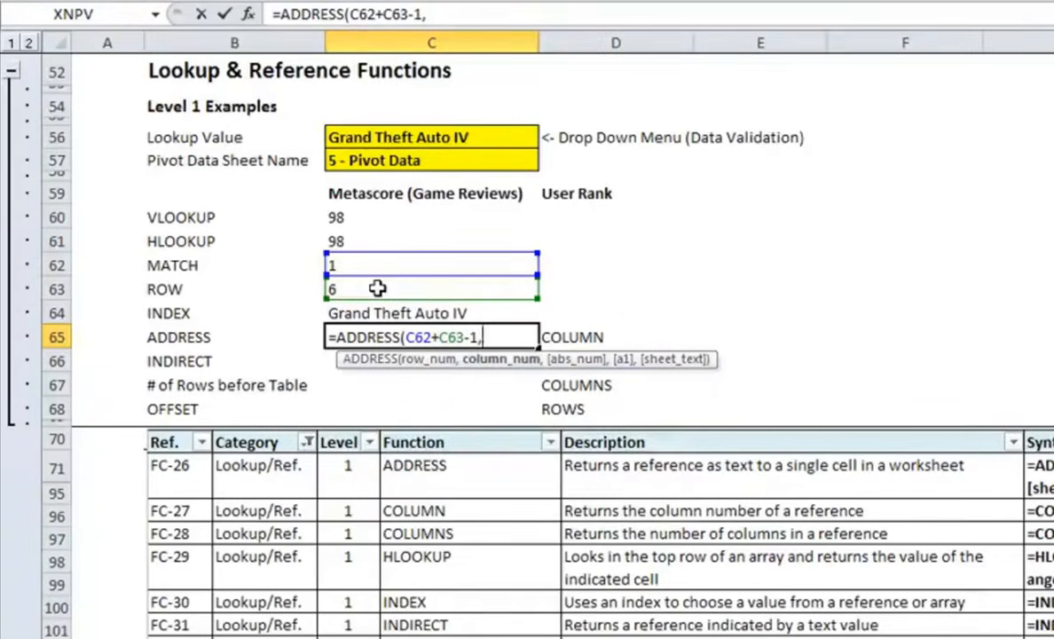
{"action": "type", "text": "COLUMN("}
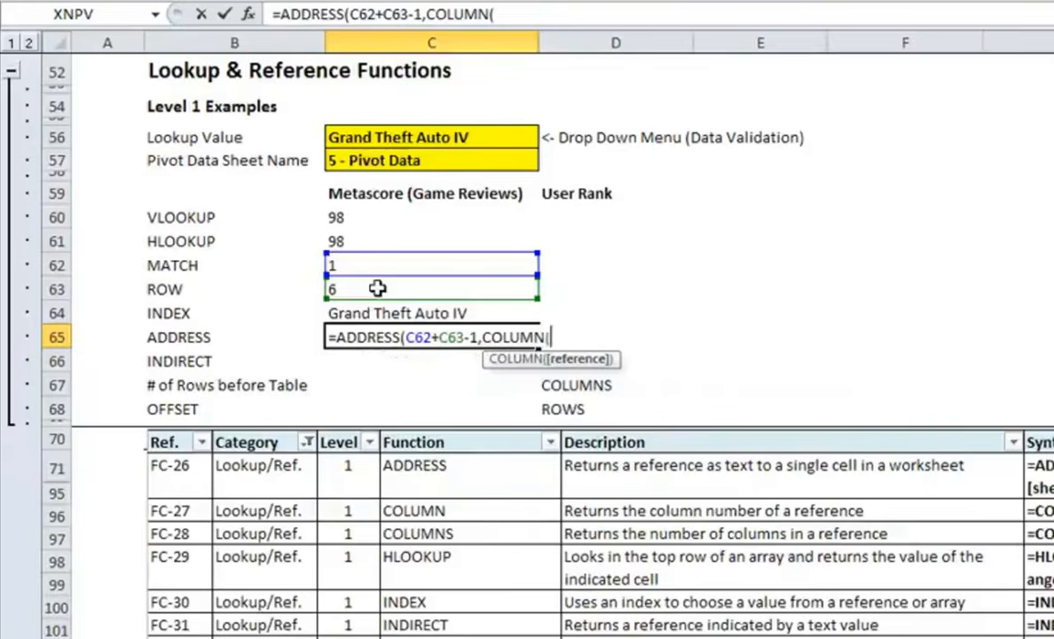
{"action": "type", "text": "GameList))"}
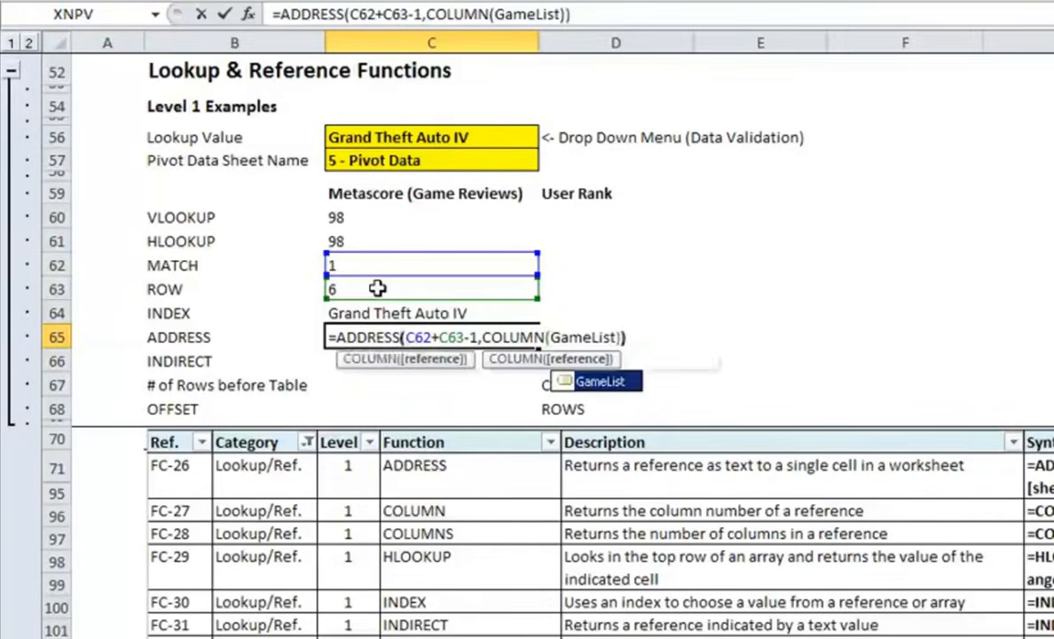
{"action": "key", "text": "Return"}
{"action": "key", "text": "Up"}
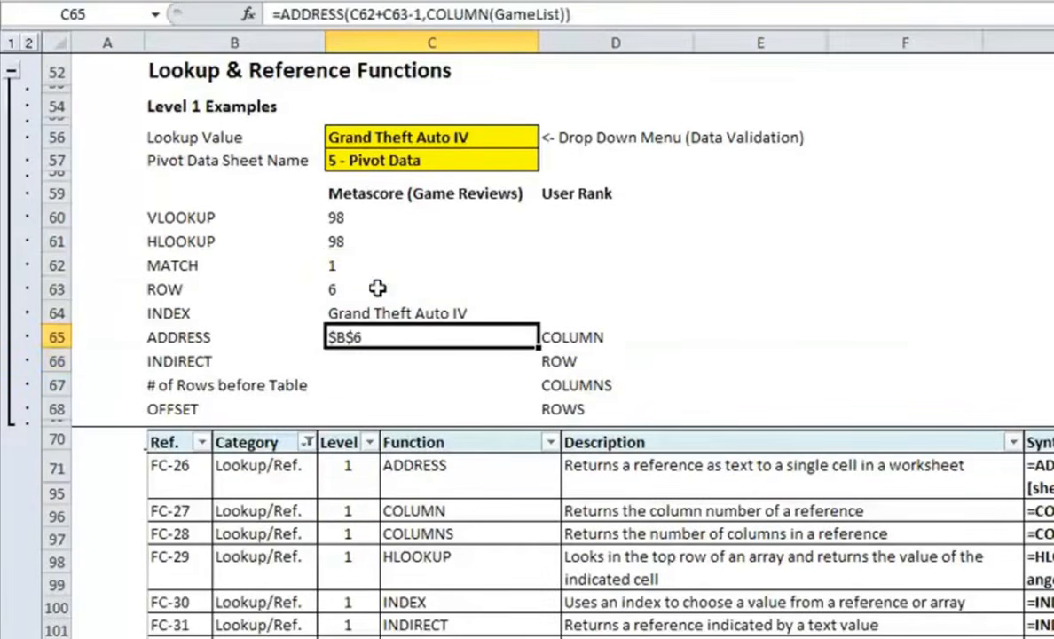
- Check the ADDRESS result against Grand Theft Auto IV's cell in the GameList range on 5 - Pivot Data, and return to 4 - Function Examples
{"action": "double_click", "coordinate": [348, 338]}
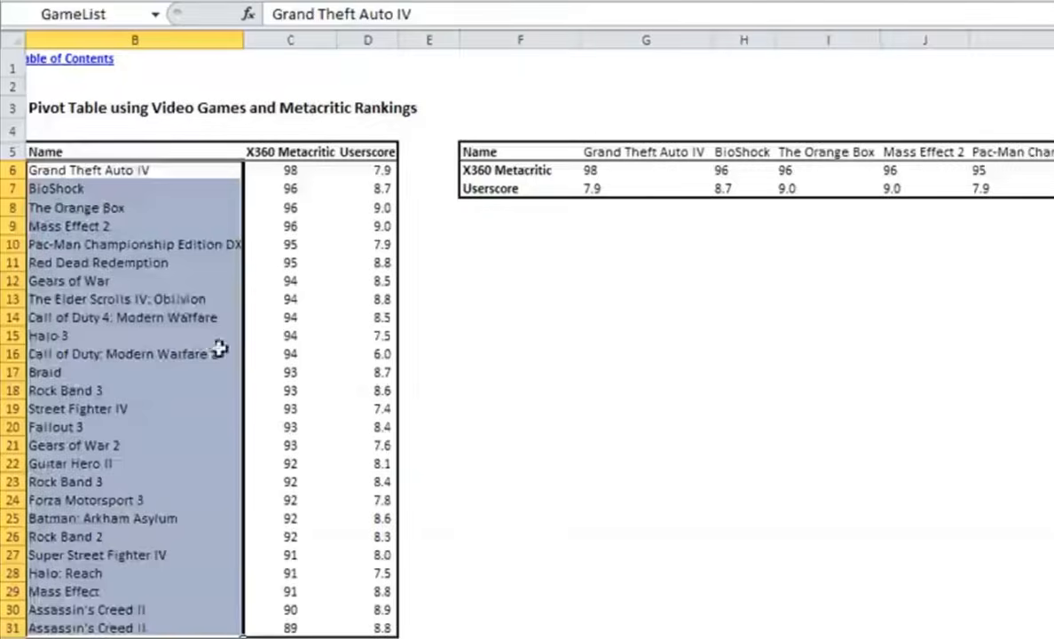
{"action": "left_click", "coordinate": [129, 159]}
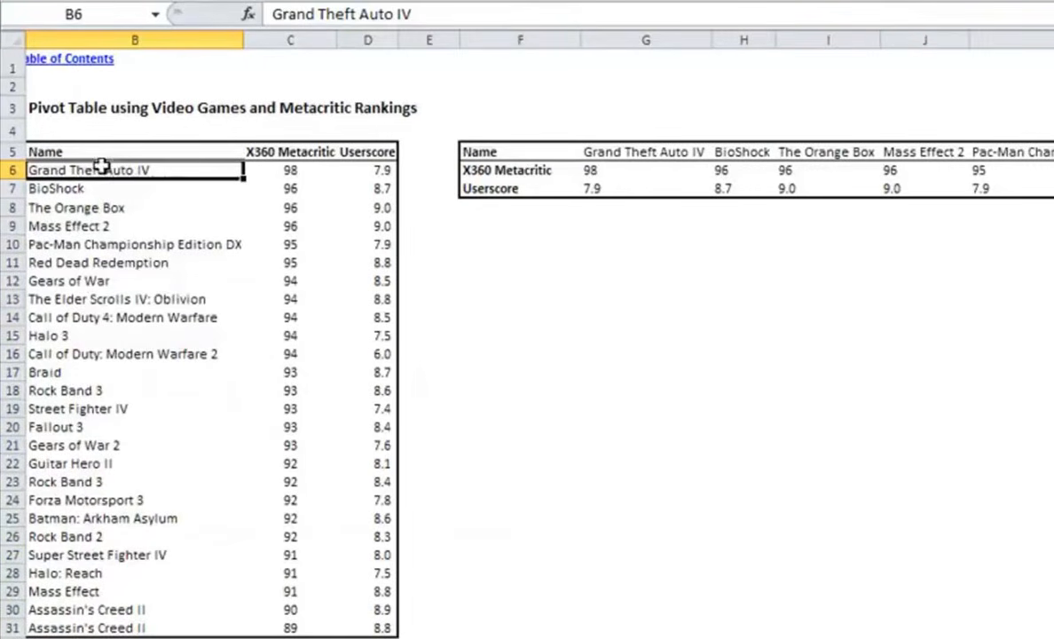
{"action": "left_click_drag", "start_coordinate": [100, 168], "coordinate": [116, 444]}
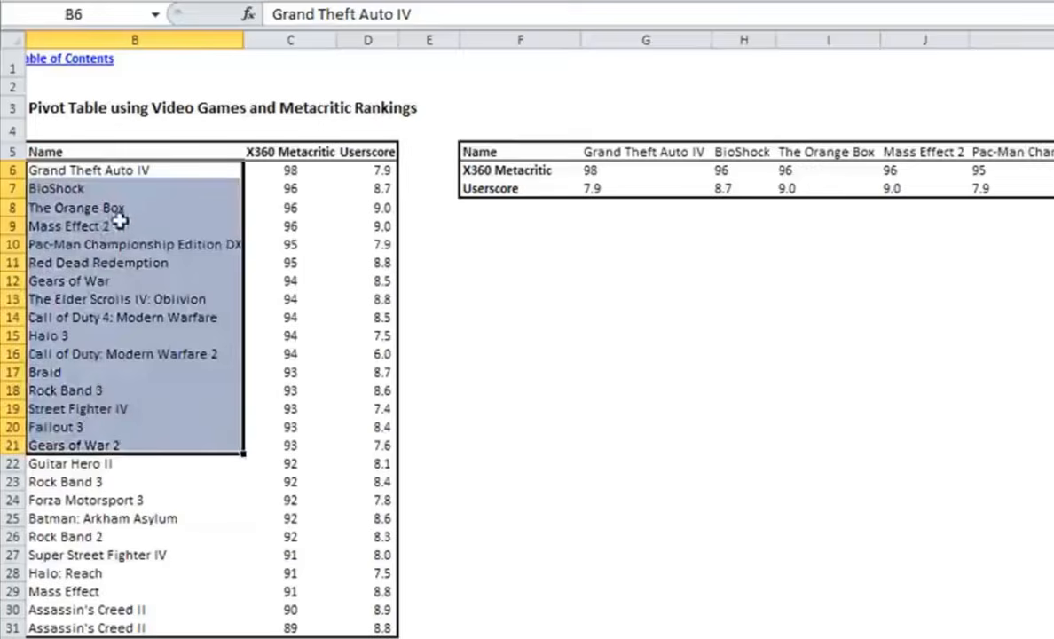
{"action": "left_click", "coordinate": [114, 168]}
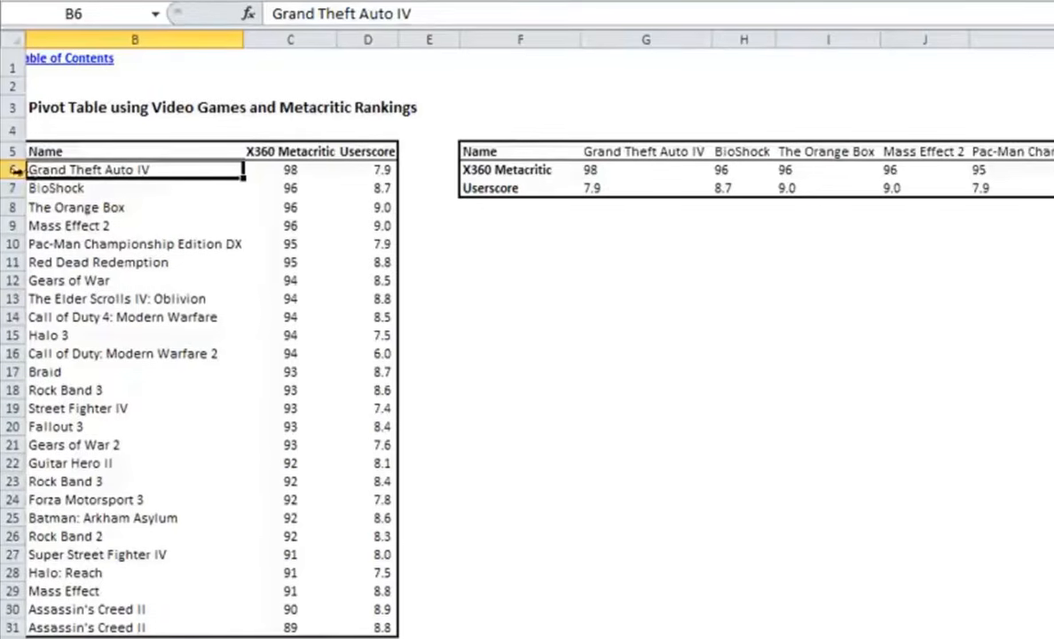
{"action": "left_click", "coordinate": [282, 609]}
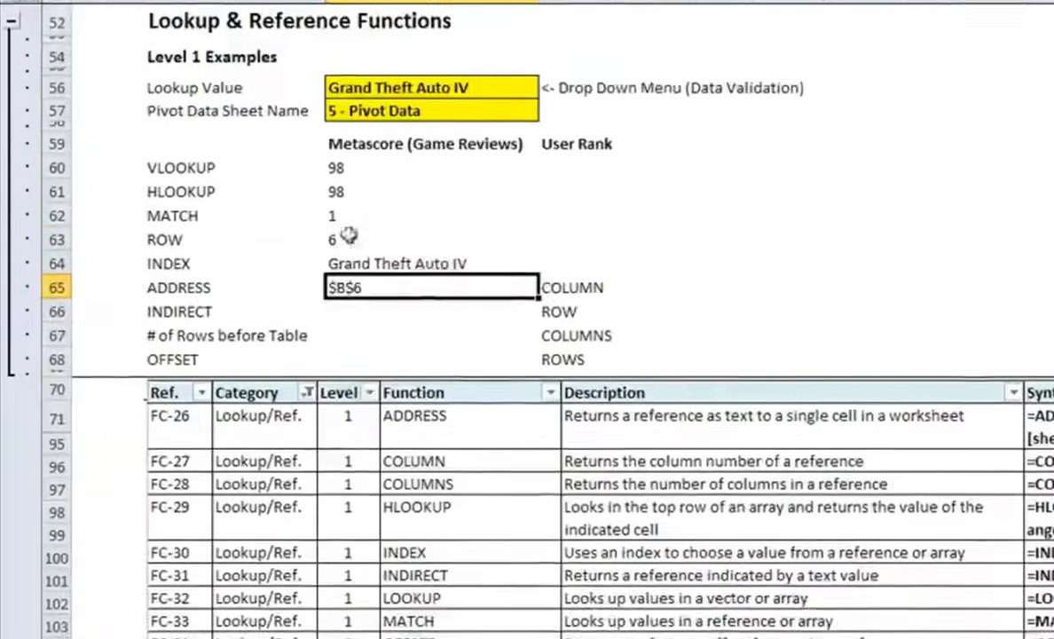
- Change the ROW formula in C63 to reference row 5:5 of the 5 - Pivot Data sheet
{"action": "left_click", "coordinate": [350, 237]}
{"action": "left_click", "coordinate": [499, 24]}
{"action": "double_click", "coordinate": [497, 24]}
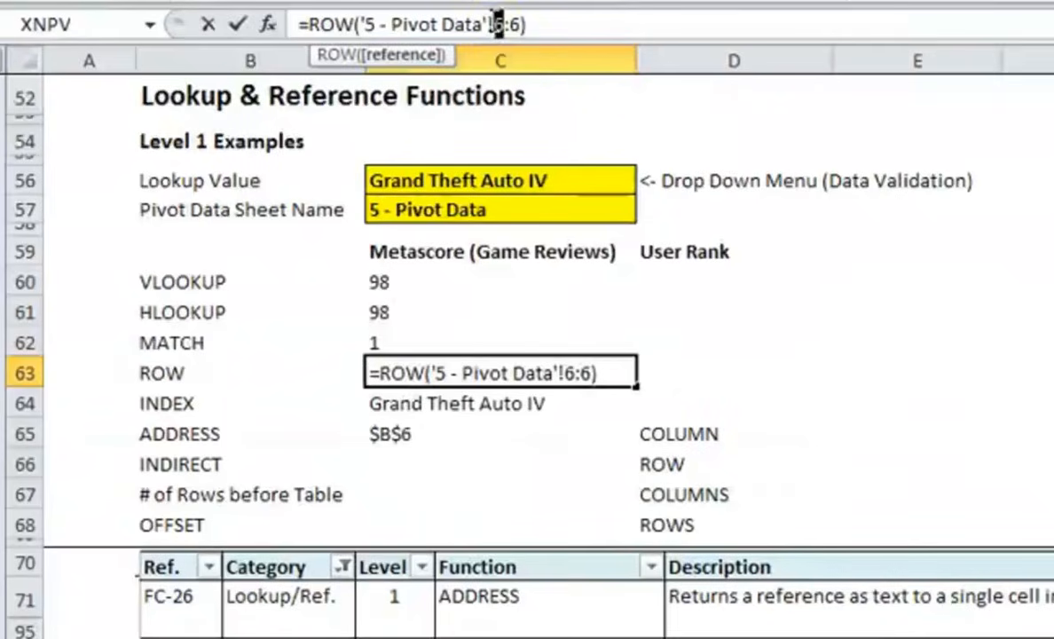
{"action": "type", "text": "5"}
{"action": "double_click", "coordinate": [514, 24]}
{"action": "type", "text": "5"}
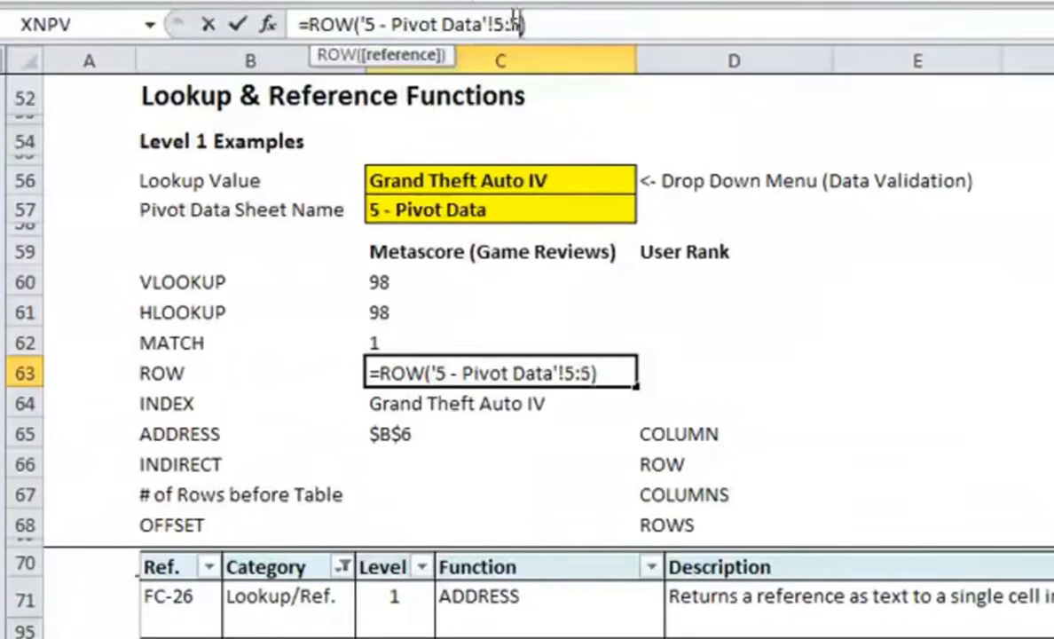
{"action": "key", "text": "Return"}
- Remove the -1 from the ADDRESS formula in C65 so its row number is C62+C63
{"action": "left_click", "coordinate": [423, 431]}
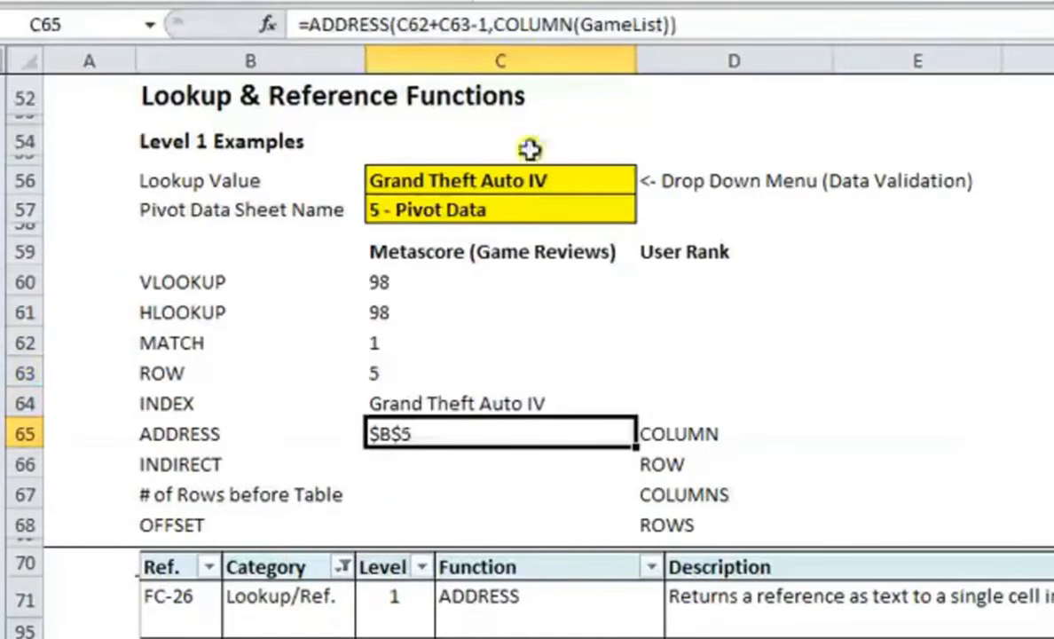
{"action": "left_click", "coordinate": [489, 24]}
{"action": "key", "text": "BackSpace"}
{"action": "key", "text": "BackSpace"}
{"action": "key", "text": "Return"}
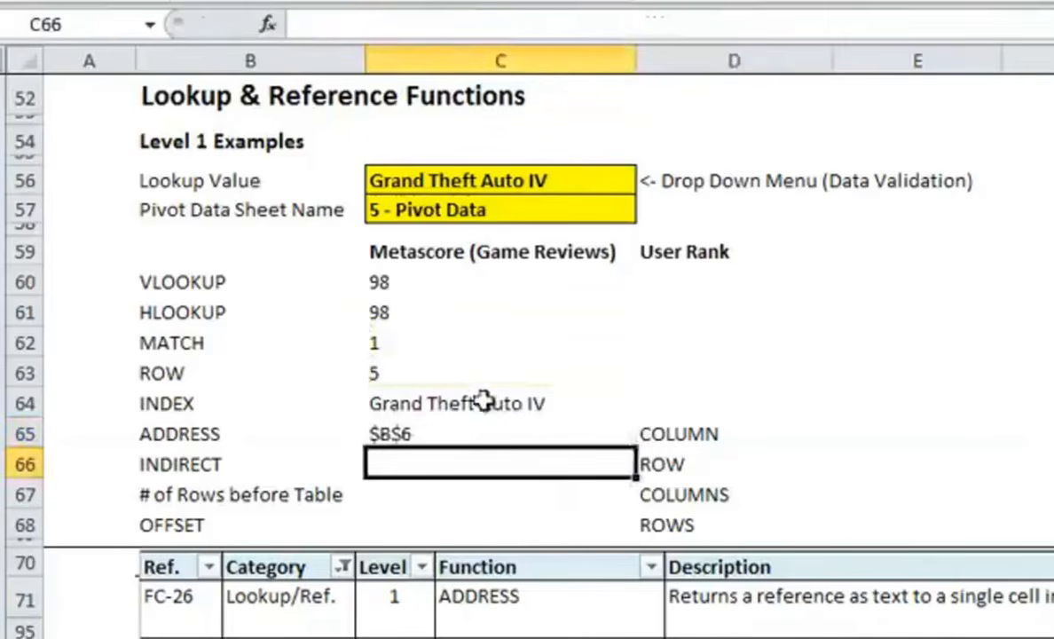
- Examine the table's header row 5 and first game row on 5 - Pivot Data, and return to 4 - Function Examples
{"action": "left_click", "coordinate": [483, 372]}
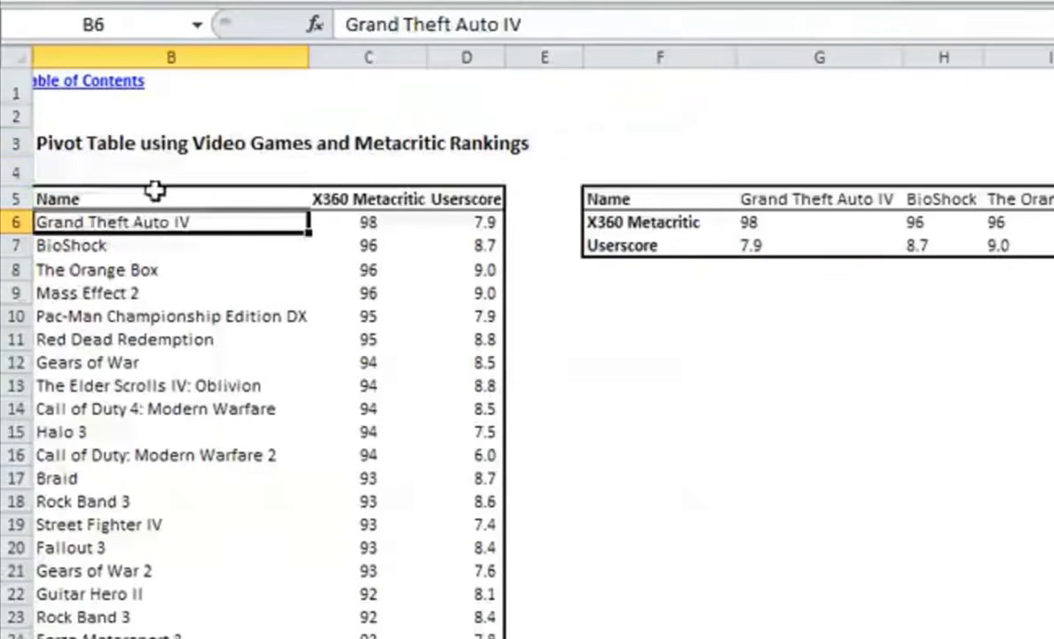
{"action": "left_click_drag", "start_coordinate": [152, 194], "coordinate": [455, 196]}
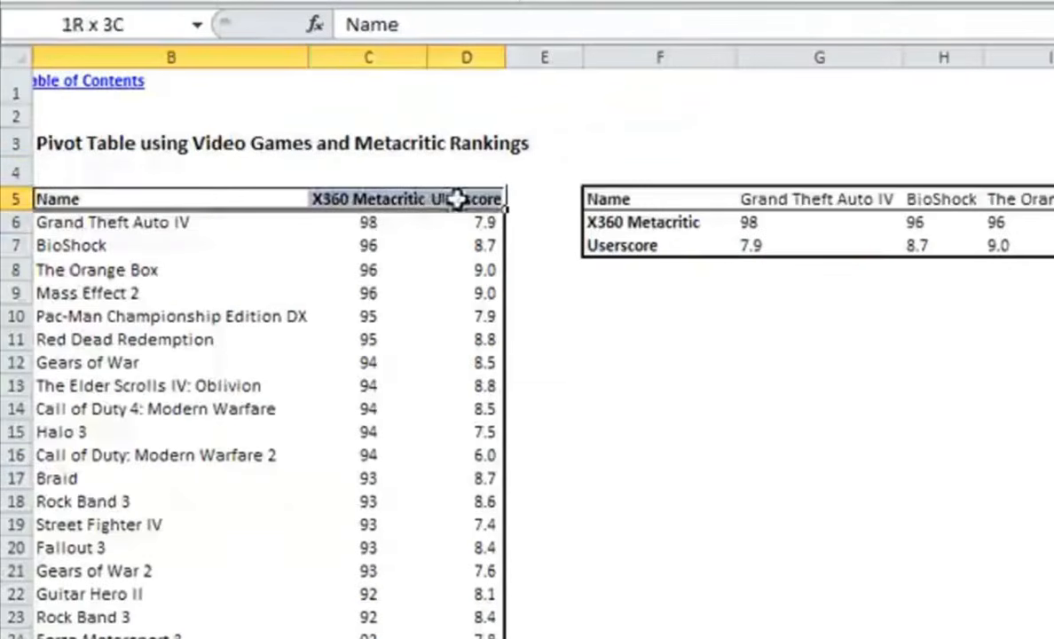
{"action": "left_click", "coordinate": [162, 220]}
{"action": "left_click", "coordinate": [128, 197]}
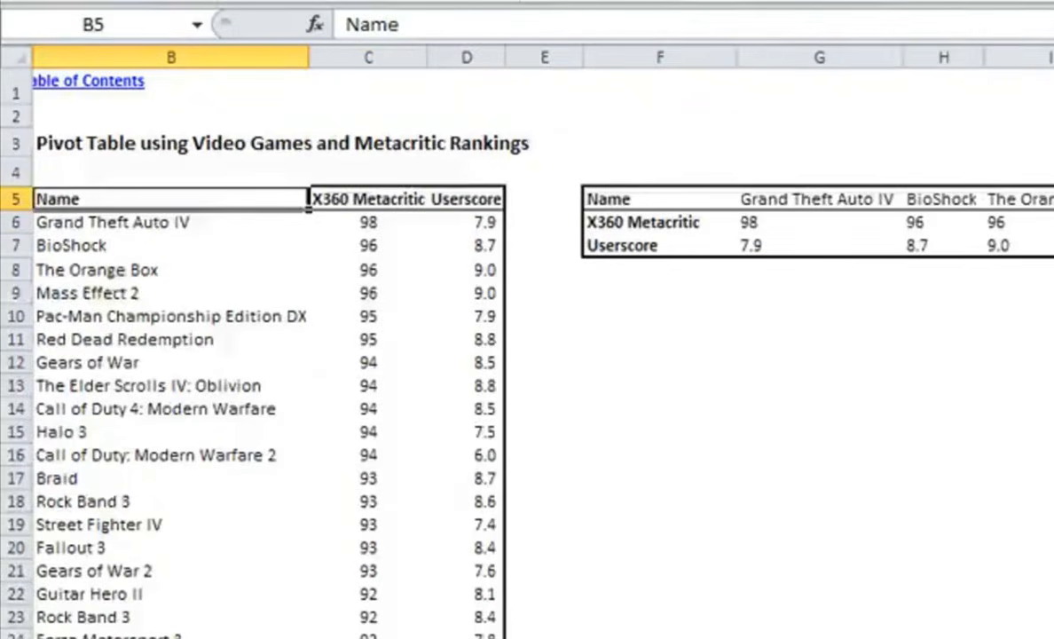
{"action": "key", "text": "ctrl+Page_Up"}
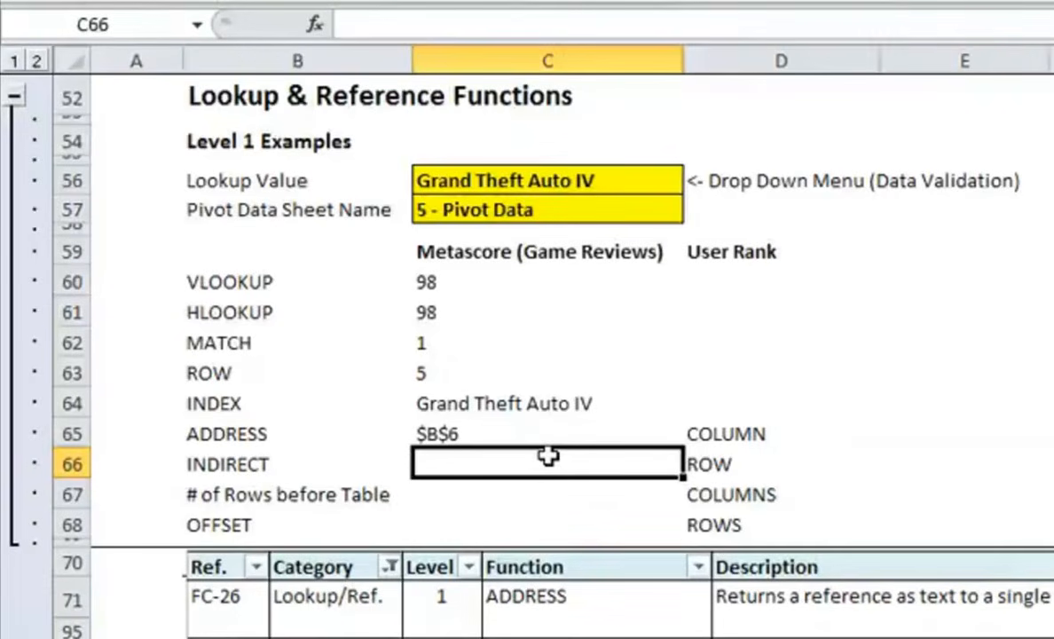
- Enter a VLOOKUP formula in D60 that finds C56 in MetacriticTable2 and returns column 3 with an exact match (false)
{"action": "left_click", "coordinate": [781, 280]}
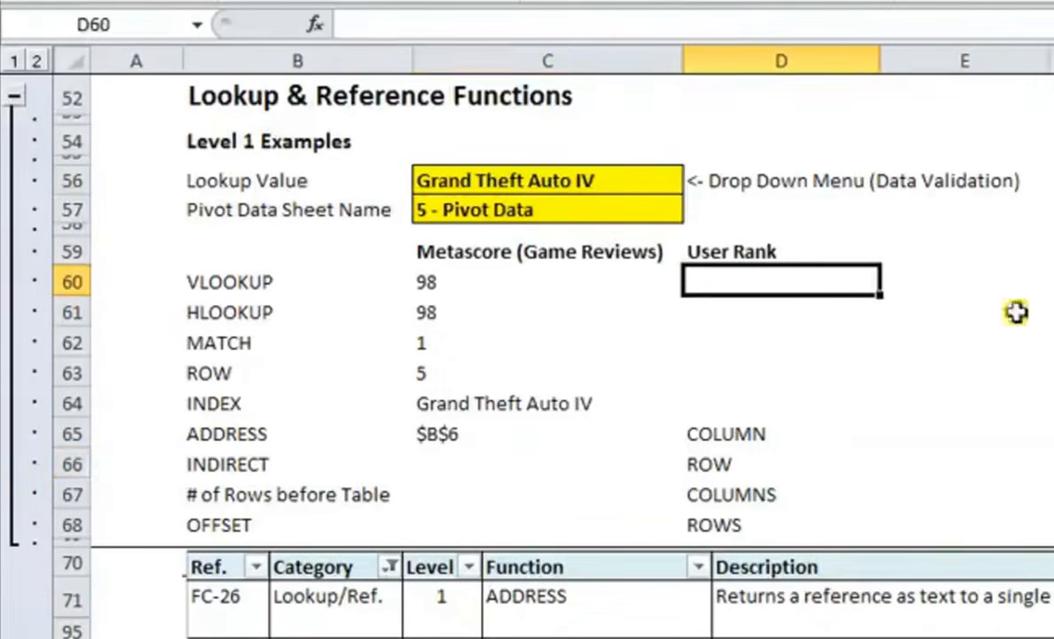
{"action": "type", "text": "=VLOOKUP("}
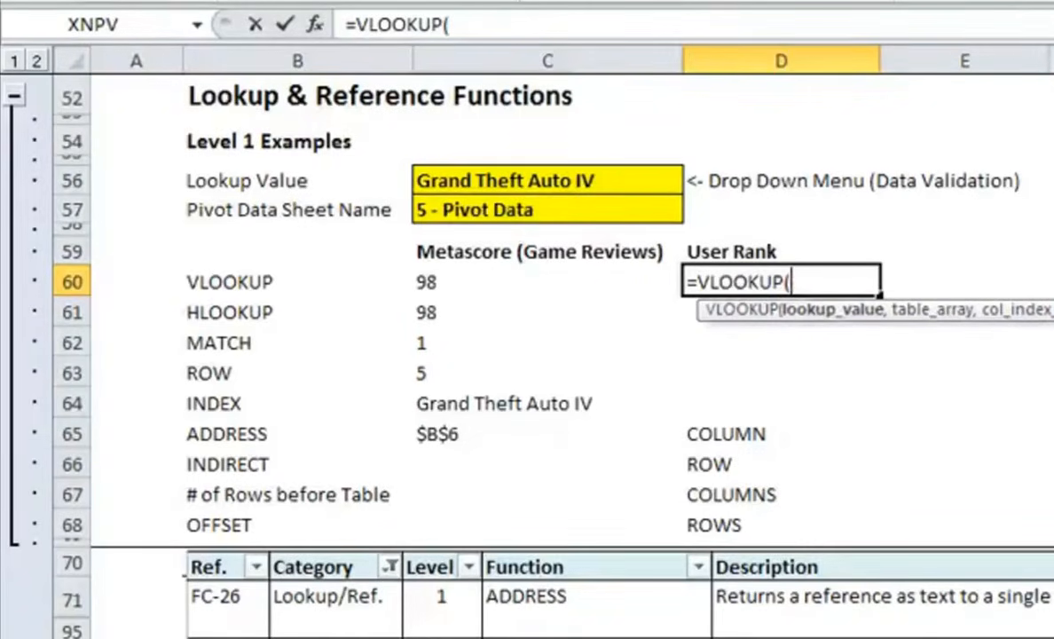
{"action": "left_click", "coordinate": [527, 181]}
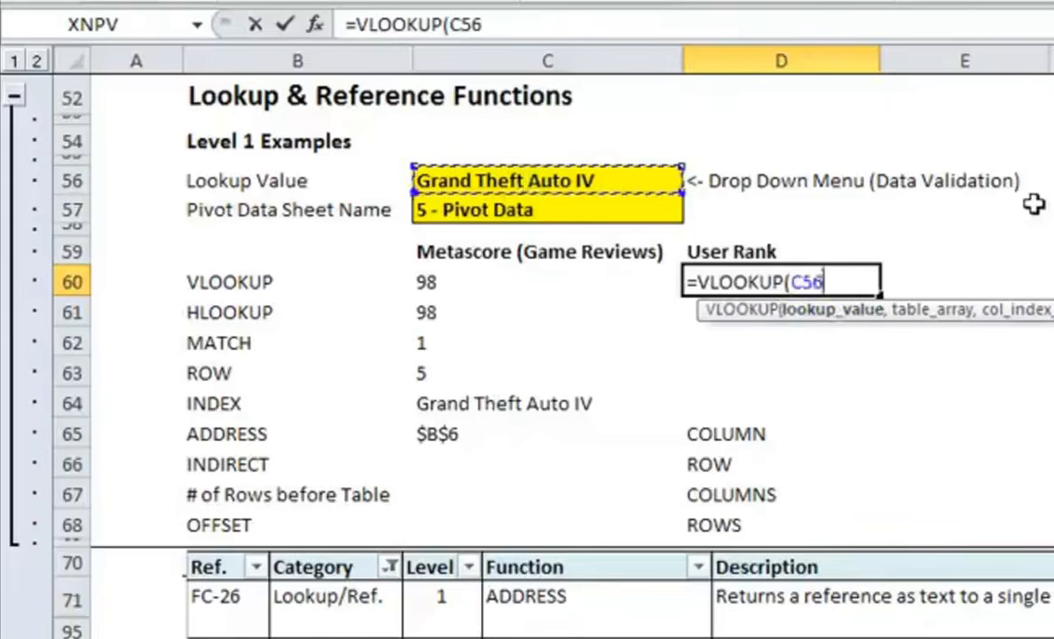
{"action": "type", "text": ",Metaca"}
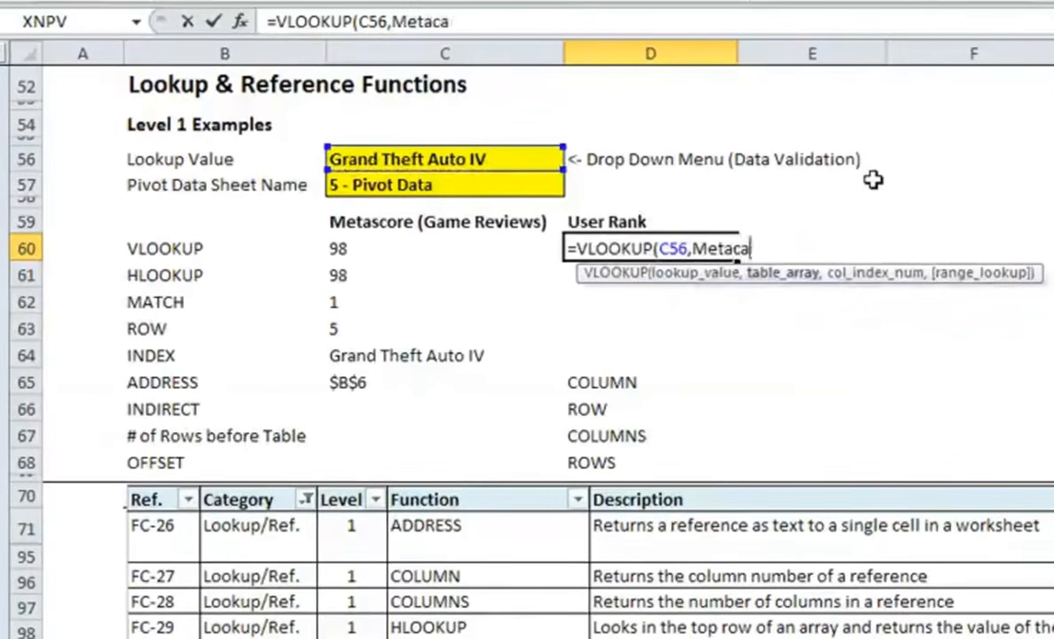
{"action": "key", "text": "BackSpace"}
{"action": "type", "text": "r"}
{"action": "key", "text": "Down"}
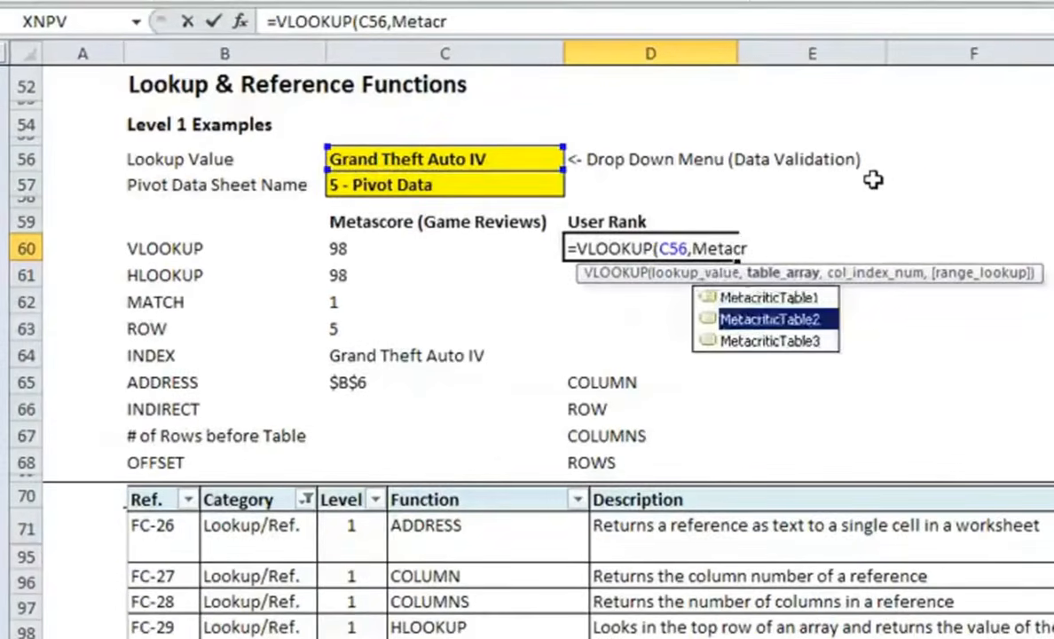
{"action": "key", "text": "Tab"}
{"action": "type", "text": ","}
{"action": "type", "text": "2,2"}
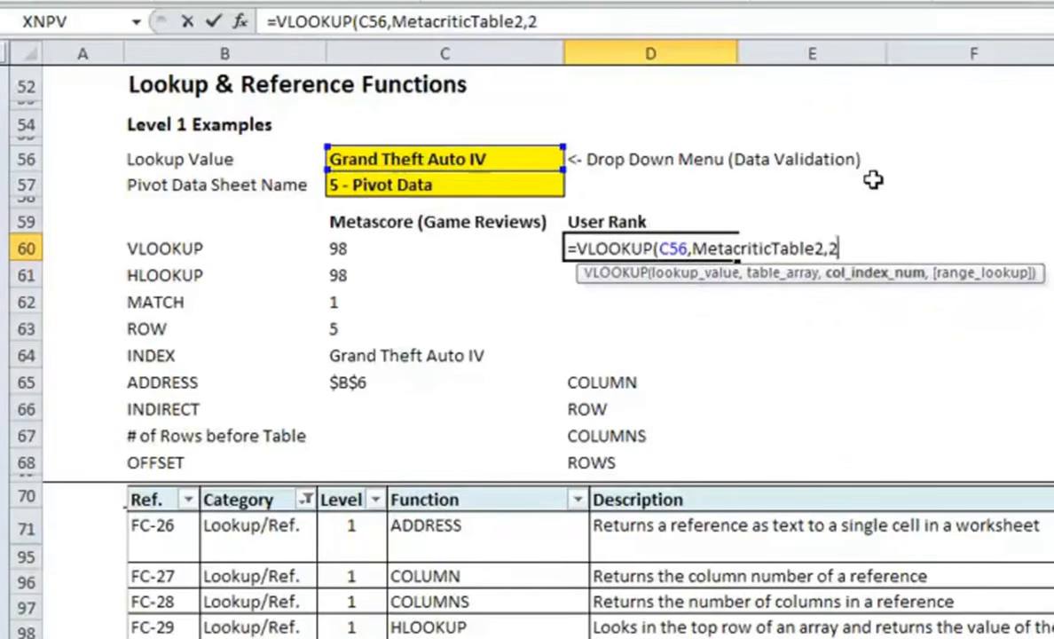
{"action": "key", "text": "BackSpace"}
{"action": "type", "text": "3"}
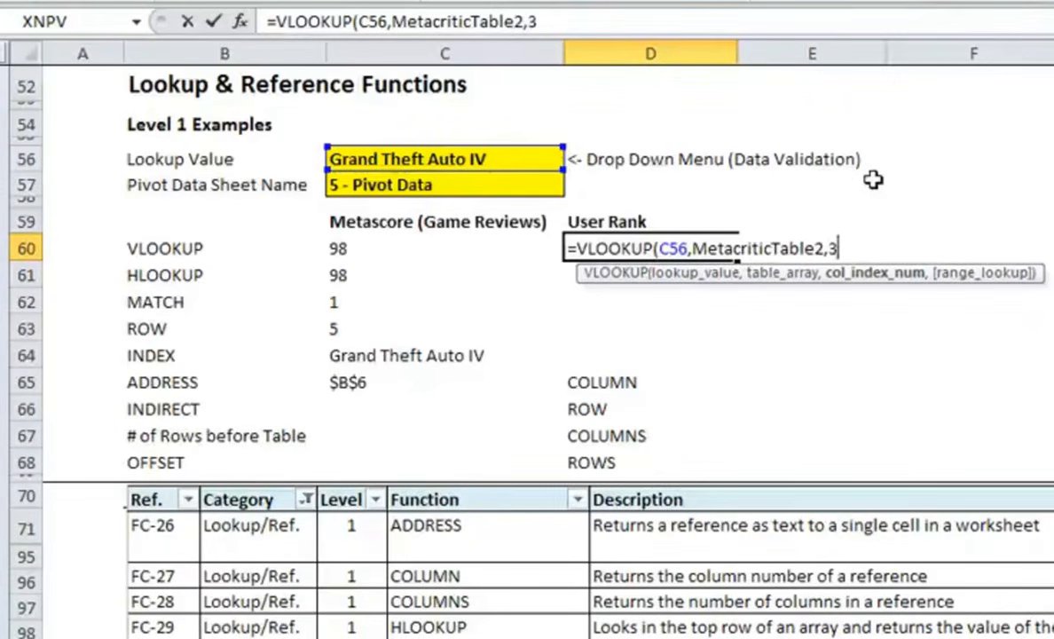
{"action": "type", "text": ",false)"}
{"action": "key", "text": "Return"}
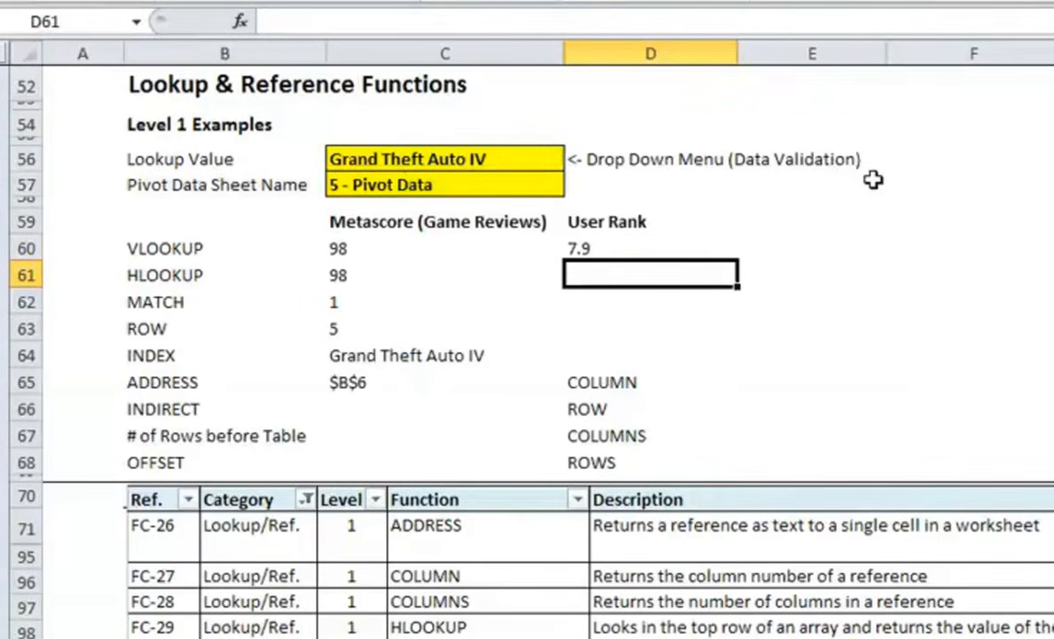
- Enter an HLOOKUP formula in D61 that finds C56 in MetacriticTable3 and returns row 3 with an exact match (false)
{"action": "type", "text": "=hlo"}
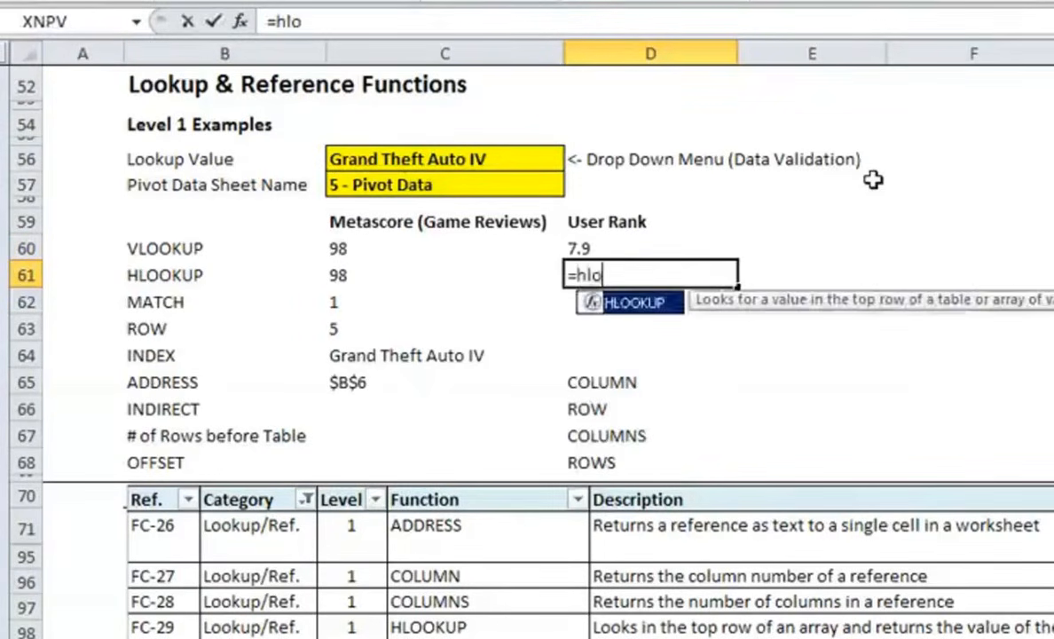
{"action": "type", "text": "okup("}
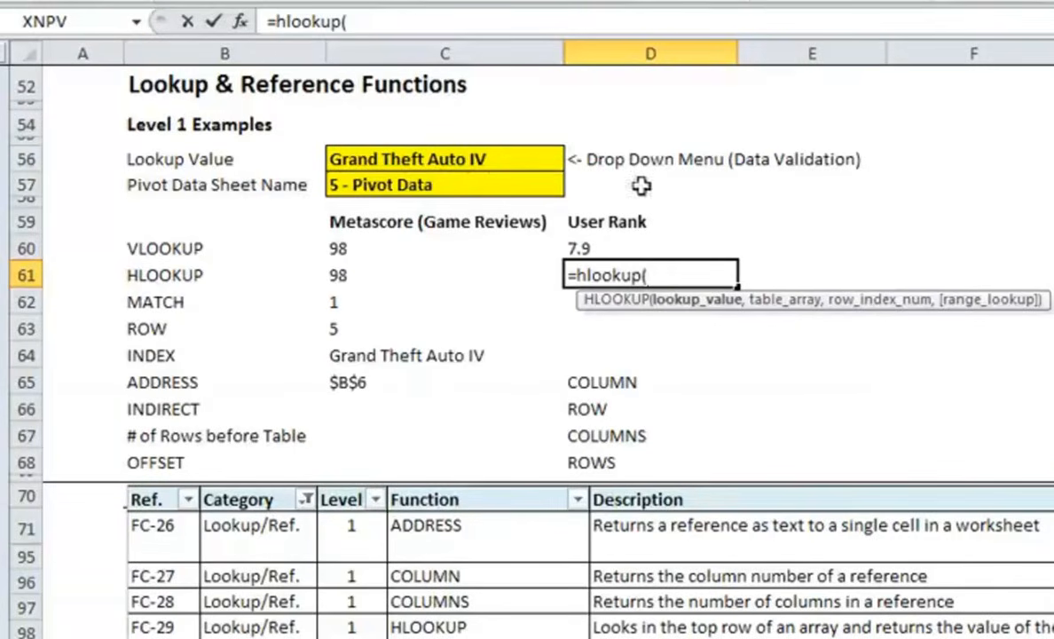
{"action": "left_click", "coordinate": [412, 158]}
{"action": "type", "text": ","}
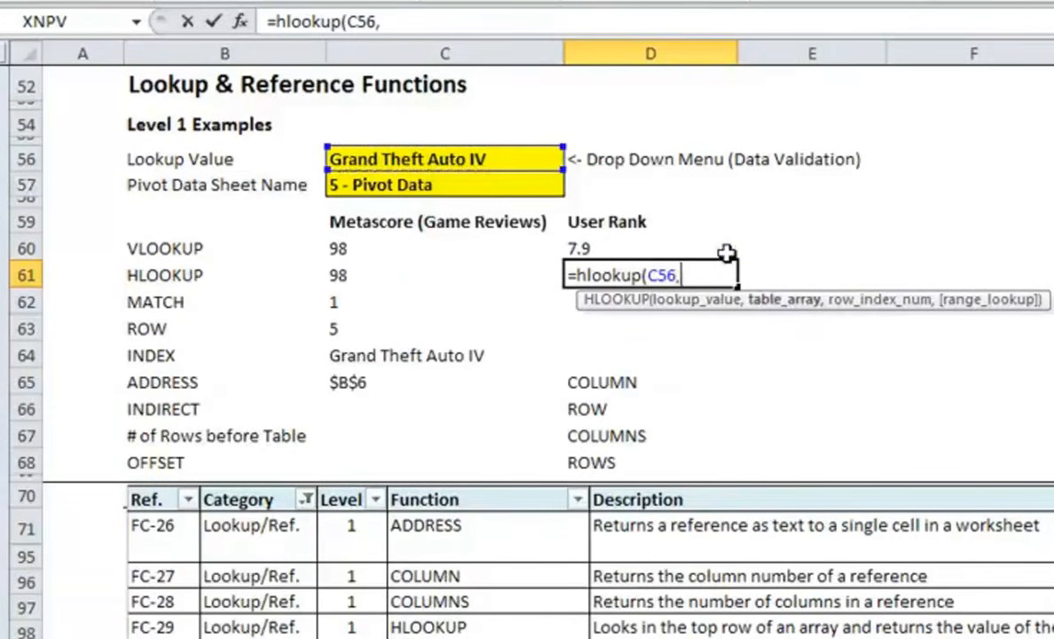
{"action": "type", "text": "Meta"}
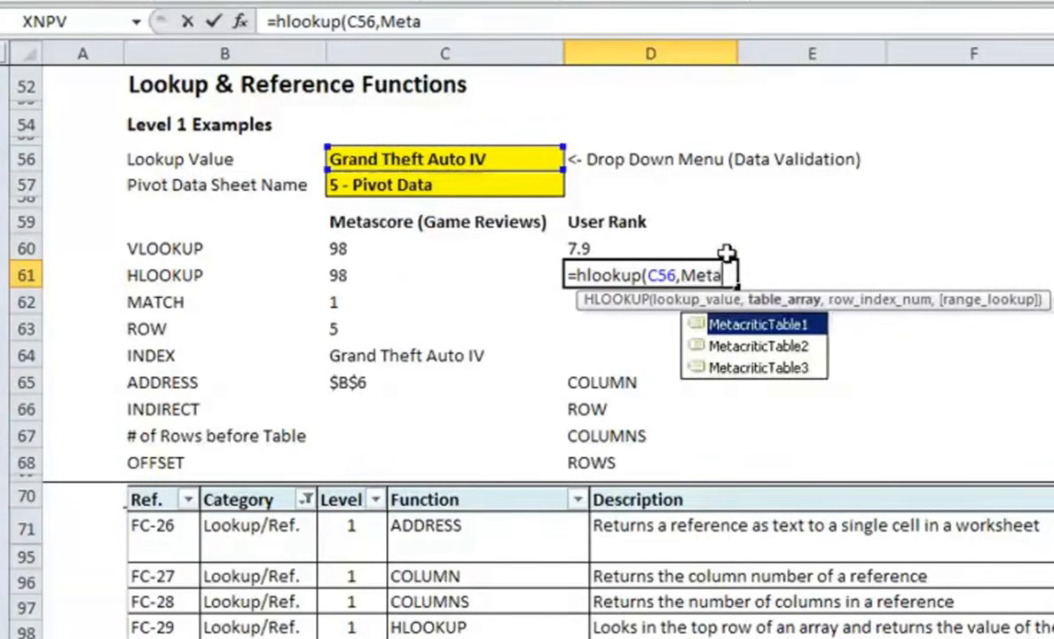
{"action": "key", "text": "Down"}
{"action": "key", "text": "Down"}
{"action": "key", "text": "Tab"}
{"action": "type", "text": ","}
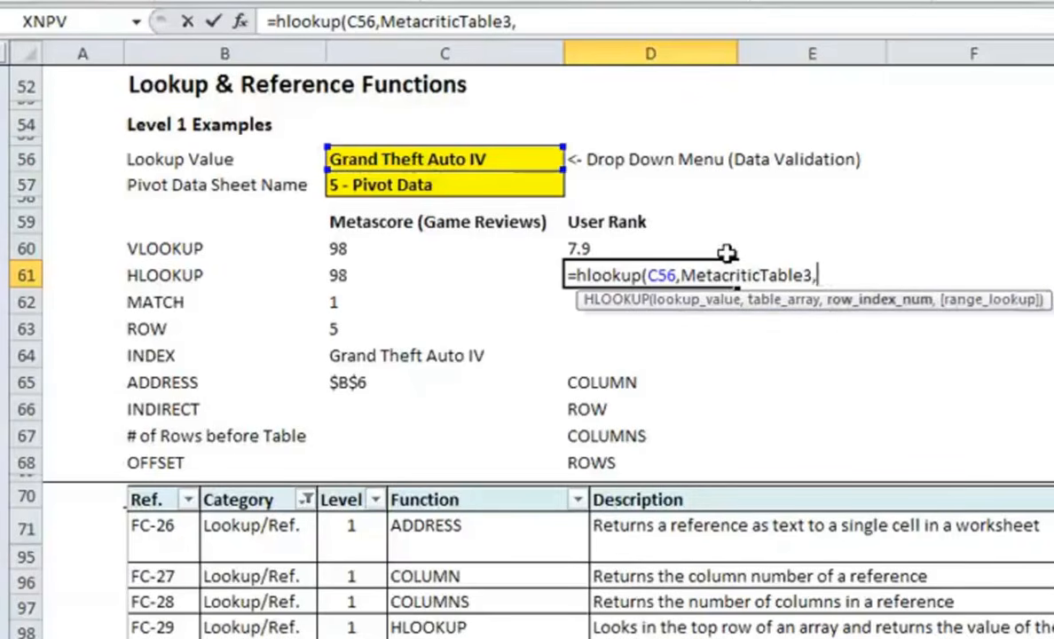
{"action": "type", "text": "3,false)"}
{"action": "key", "text": "Return"}
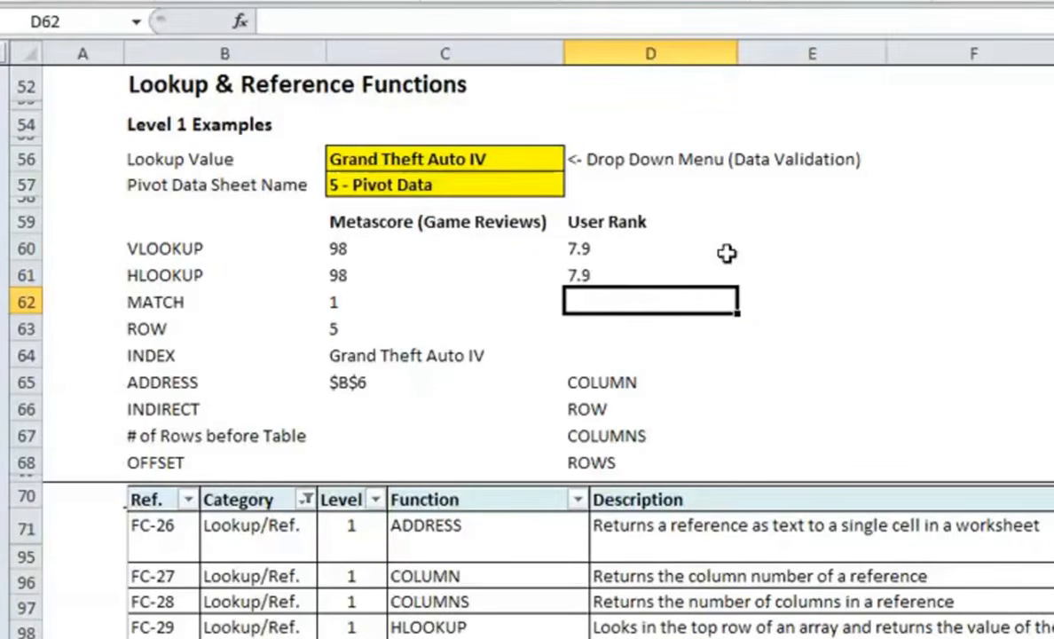
- Begin an INDIRECT formula in C66 whose reference text starts with a single apostrophe enclosed in double quotes
{"action": "left_click", "coordinate": [448, 406]}
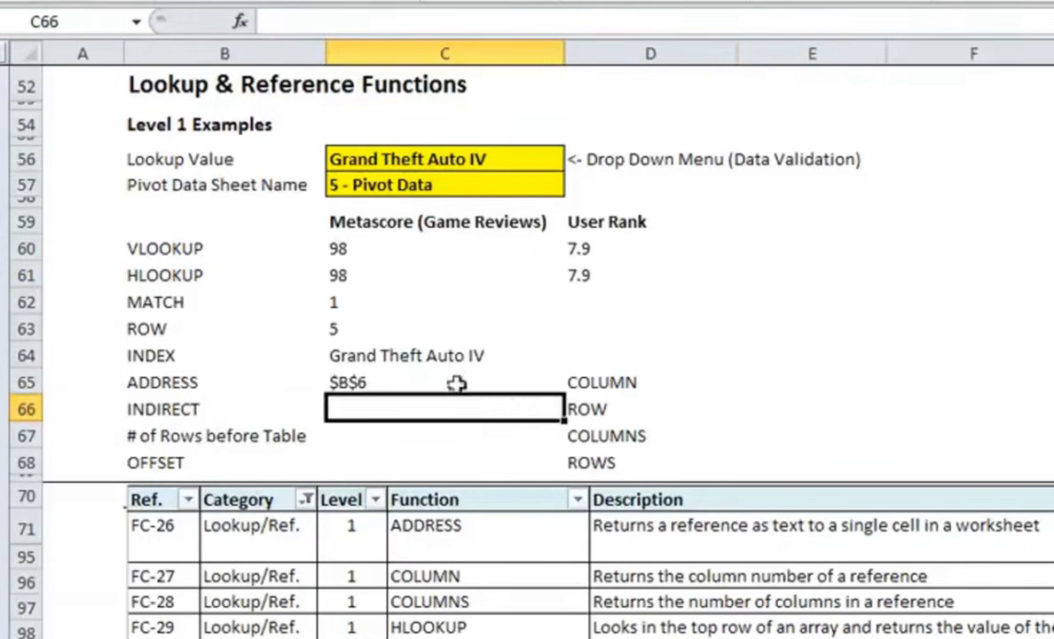
{"action": "left_click", "coordinate": [400, 182]}
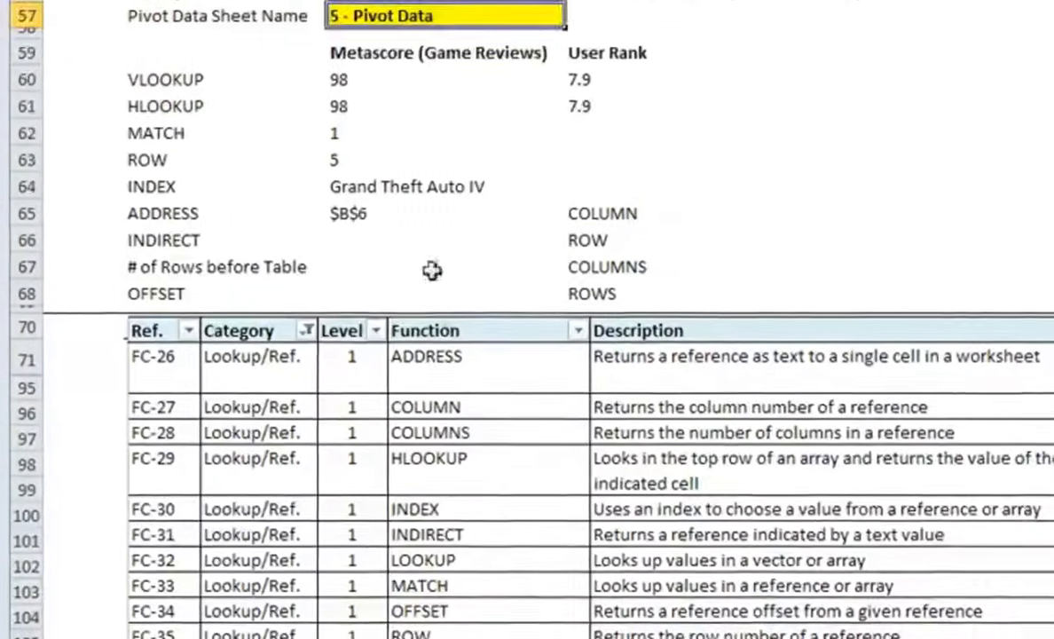
{"action": "left_click", "coordinate": [421, 129]}
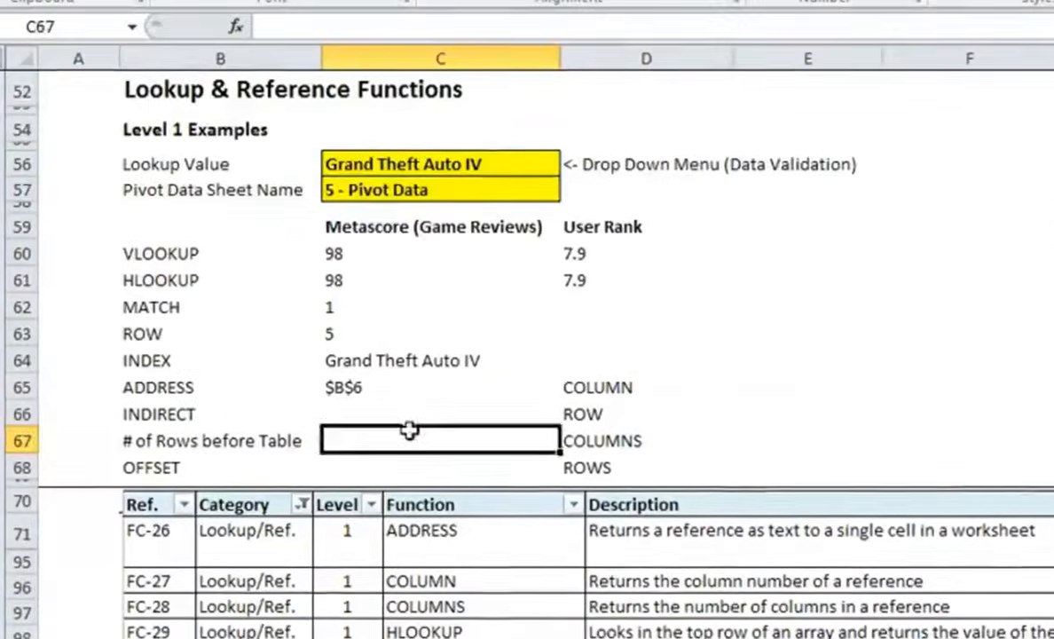
{"action": "left_click", "coordinate": [517, 105]}
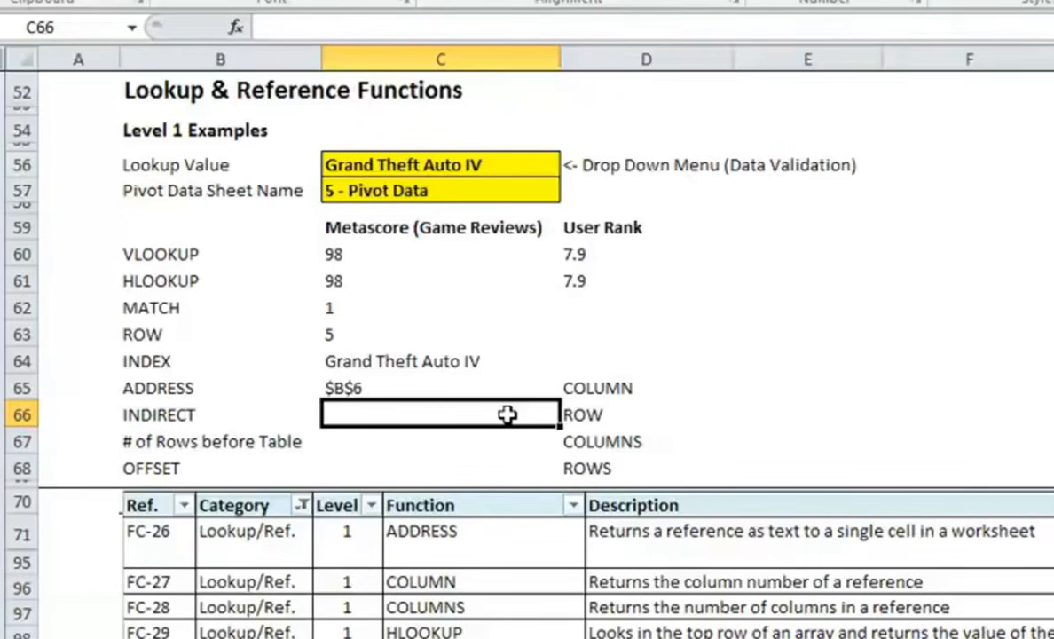
{"action": "type", "text": "="}
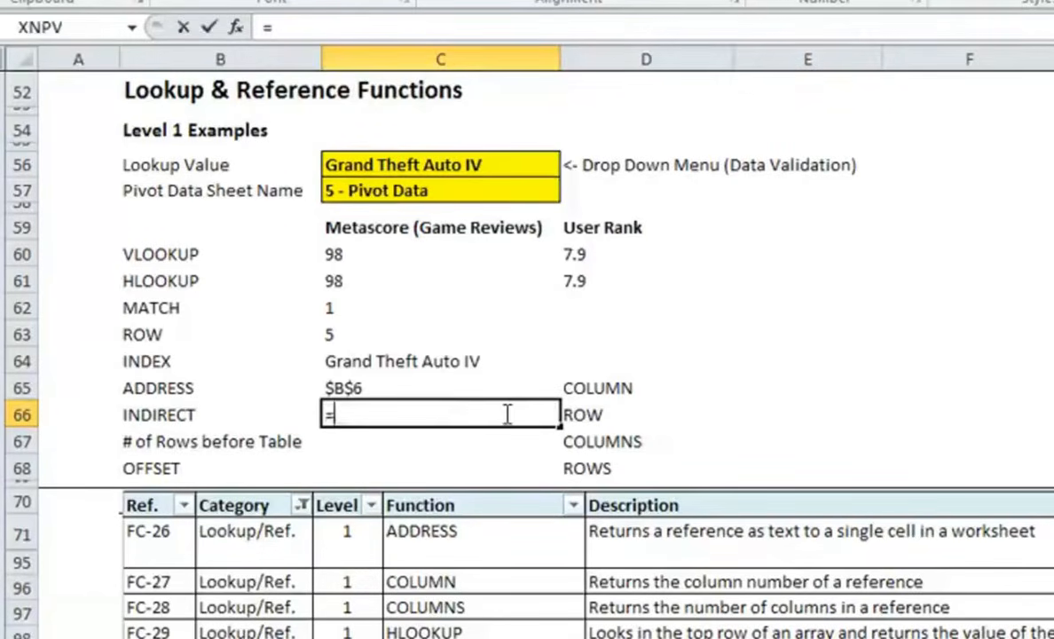
{"action": "type", "text": "INDIRECT("}
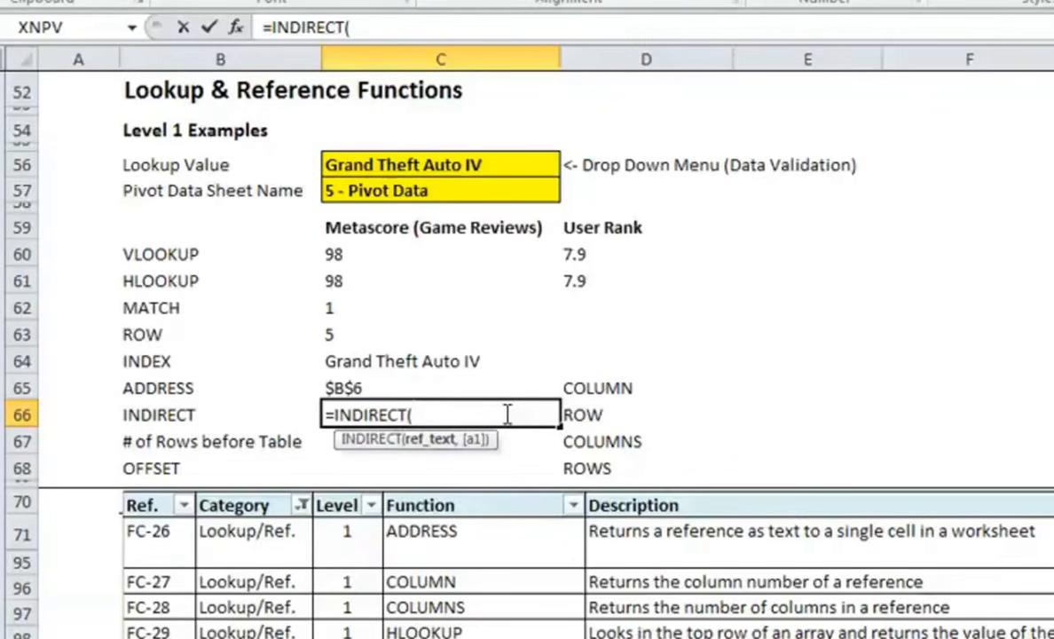
{"action": "type", "text": "\"'"}
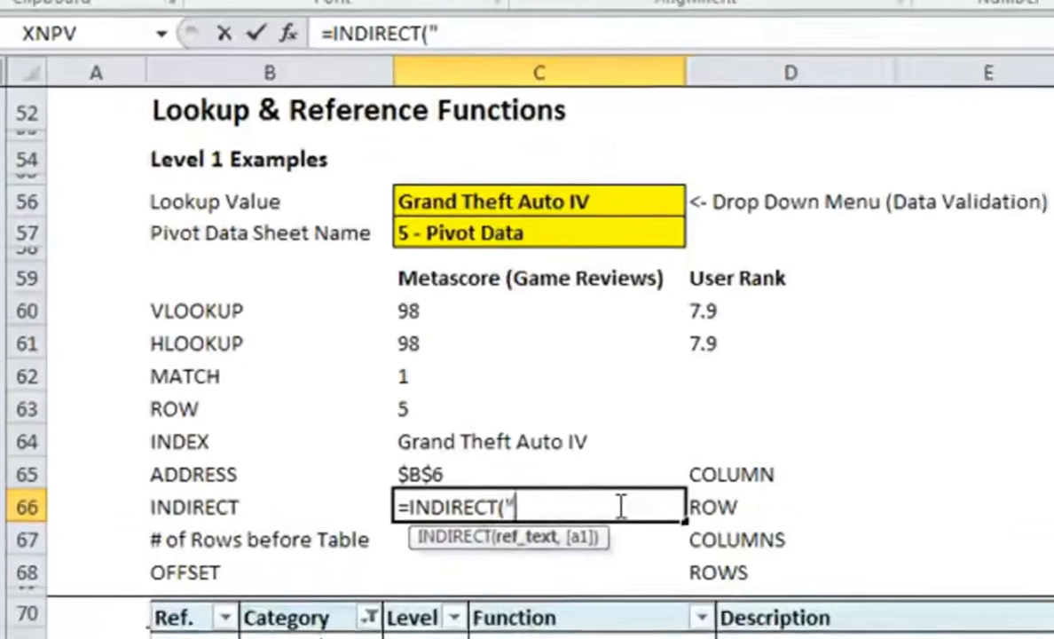
{"action": "type", "text": "\""}
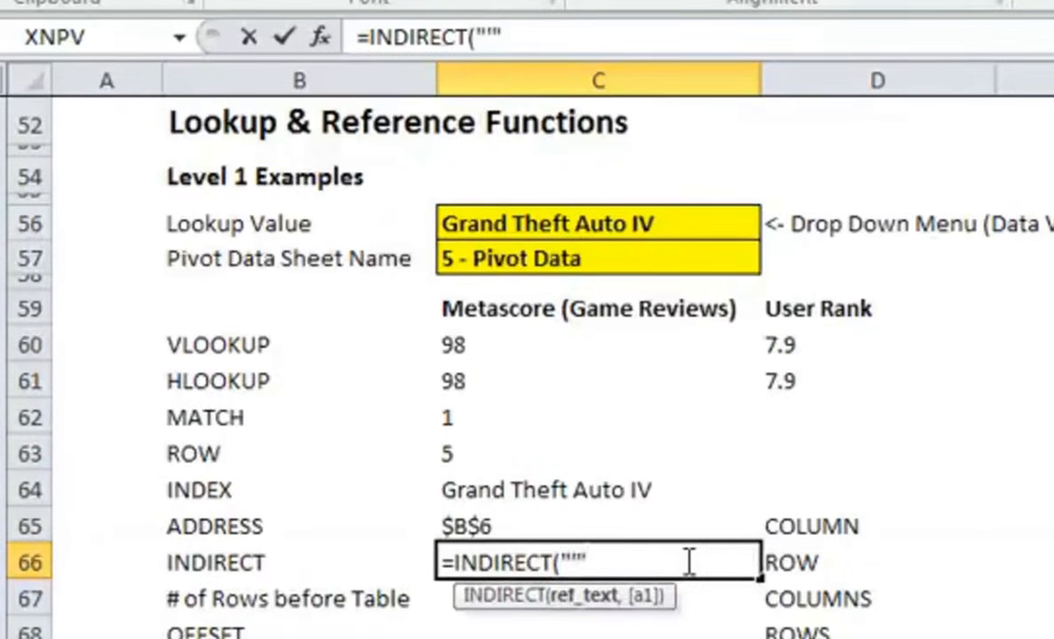
- Highlight the quoted apostrophe in the INDIRECT formula and re-enter its apostrophe and closing double quote
{"action": "left_click", "coordinate": [482, 36]}
{"action": "left_click_drag", "start_coordinate": [480, 37], "coordinate": [502, 36]}
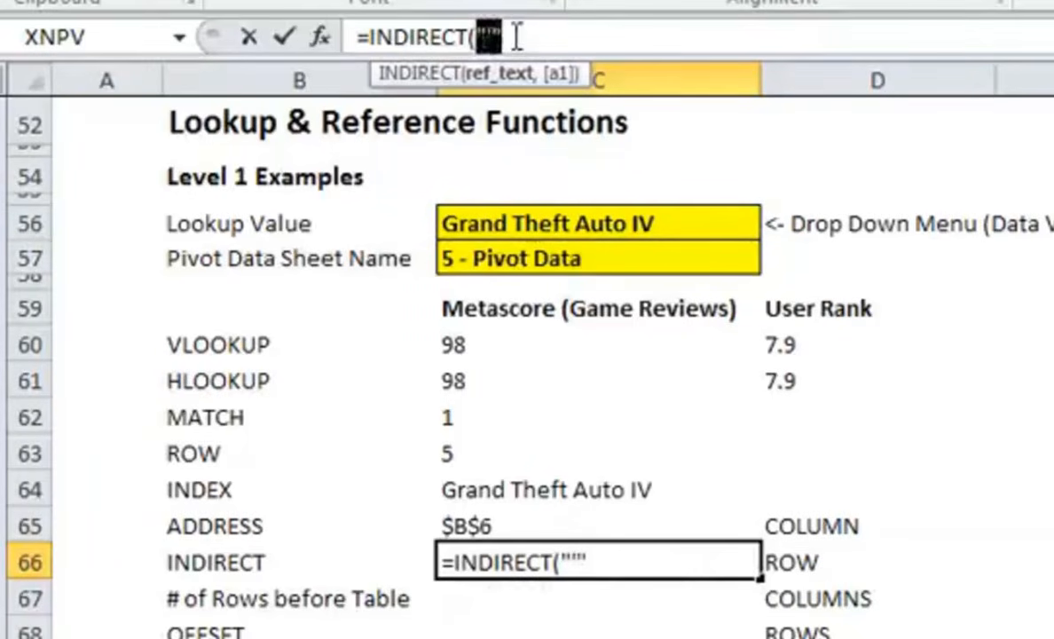
{"action": "left_click", "coordinate": [672, 36]}
{"action": "key", "text": "BackSpace"}
{"action": "key", "text": "BackSpace"}
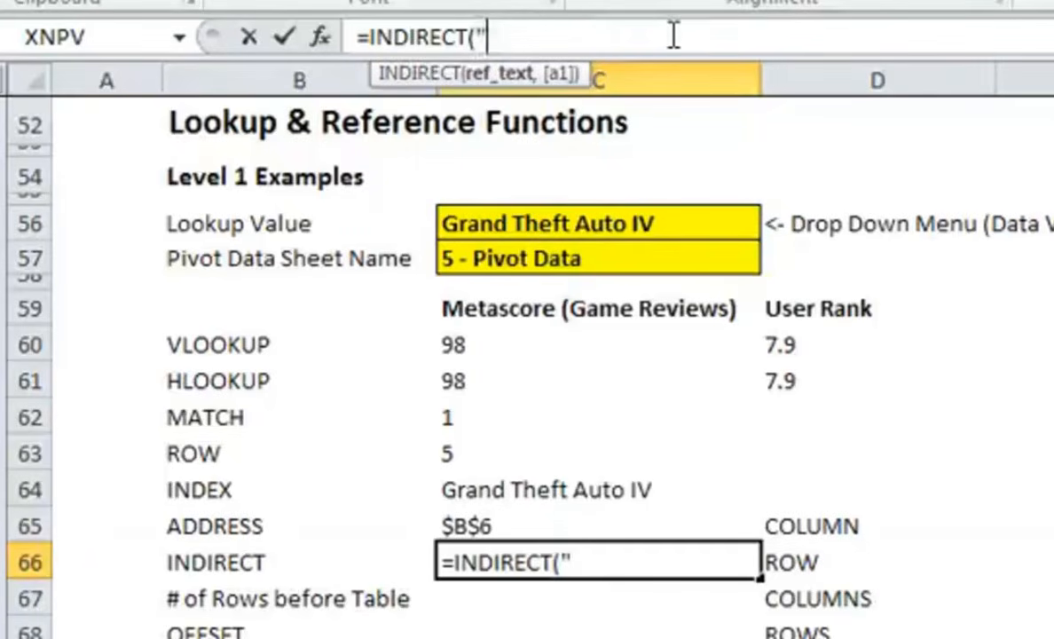
{"action": "type", "text": "'\""}
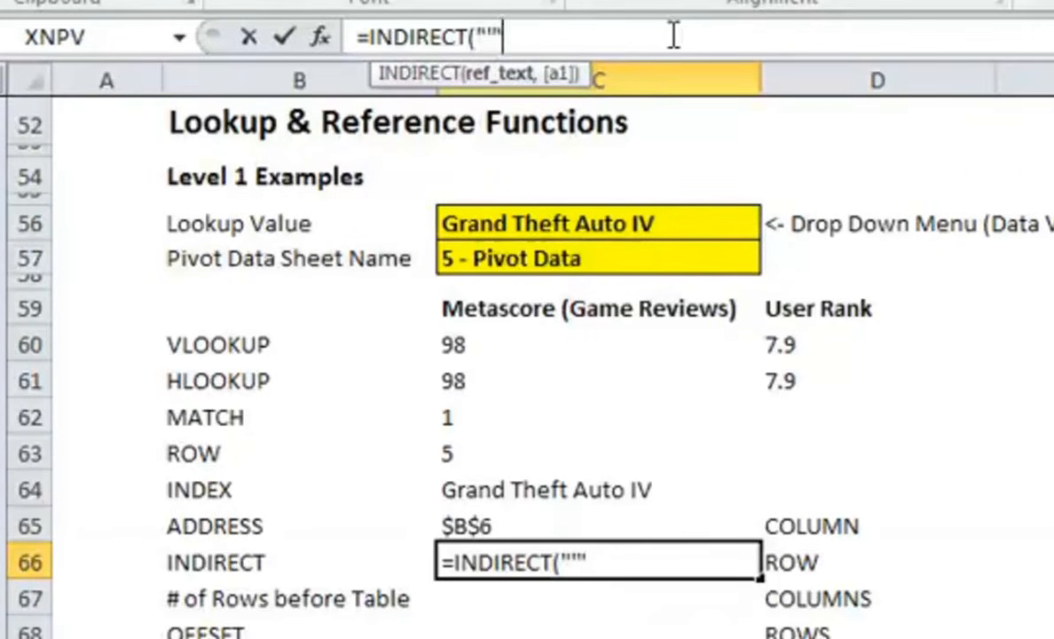
- Complete the INDIRECT formula in C66 by joining the sheet name in C57, the text '! and the address in C65
{"action": "type", "text": "&"}
{"action": "left_click", "coordinate": [471, 256]}
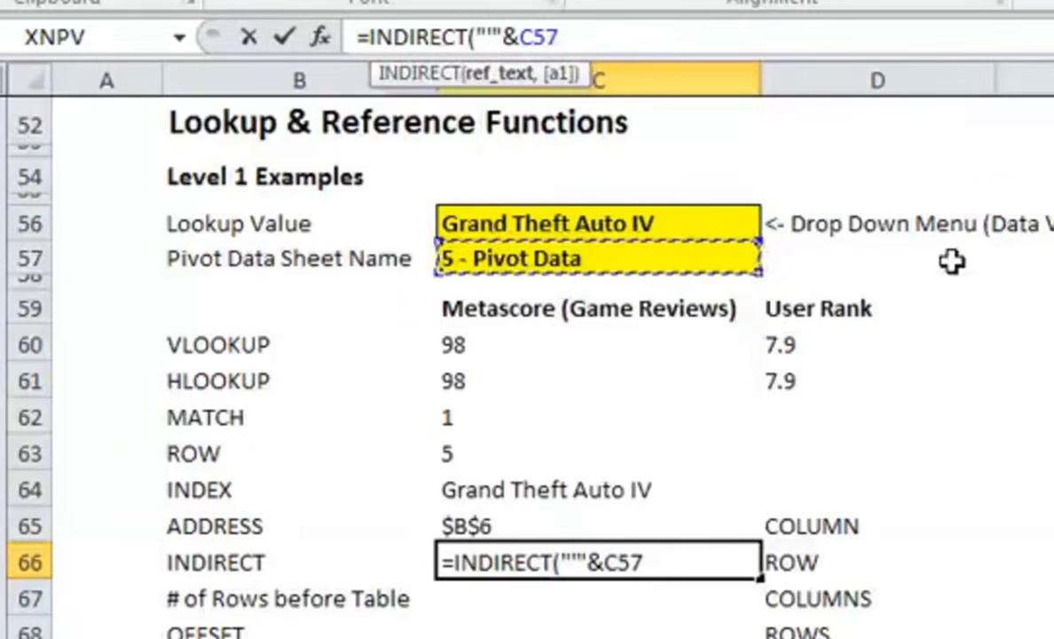
{"action": "type", "text": "&"}
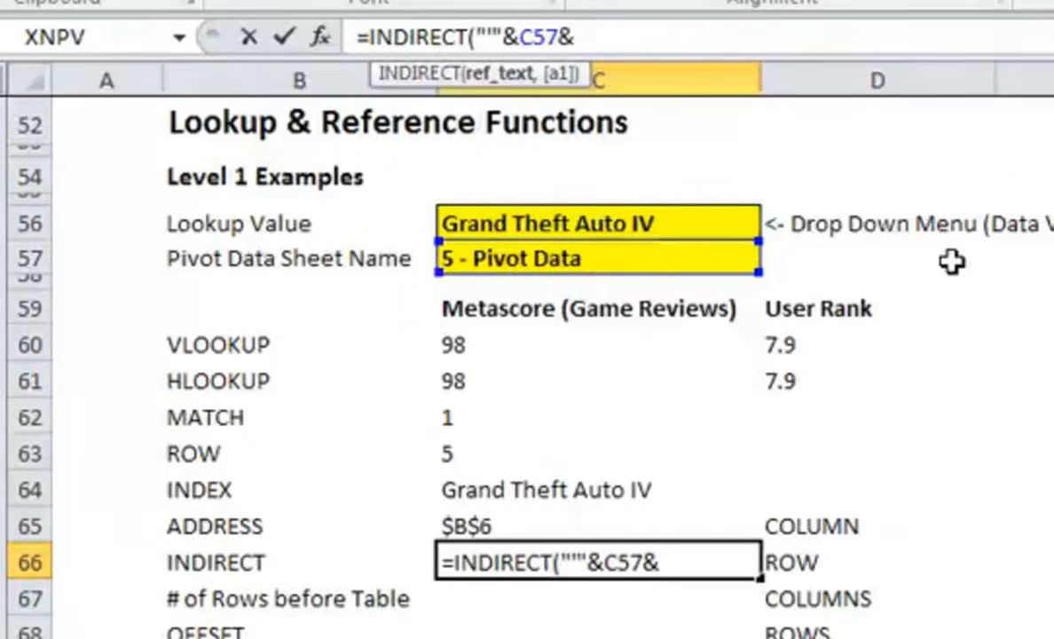
{"action": "type", "text": "\""}
{"action": "type", "text": "'!"}
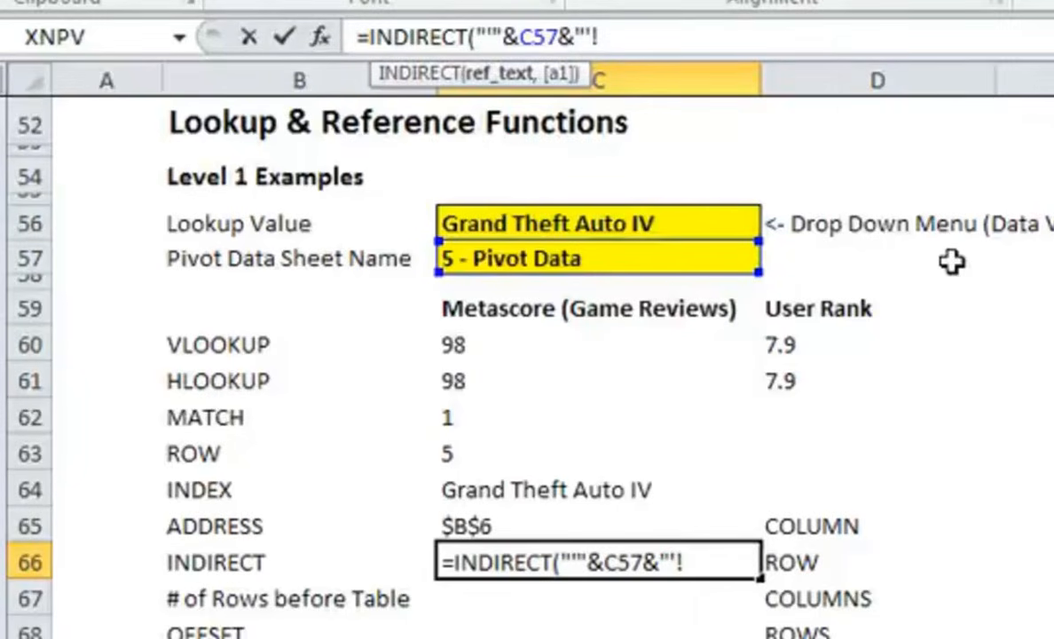
{"action": "type", "text": "\""}
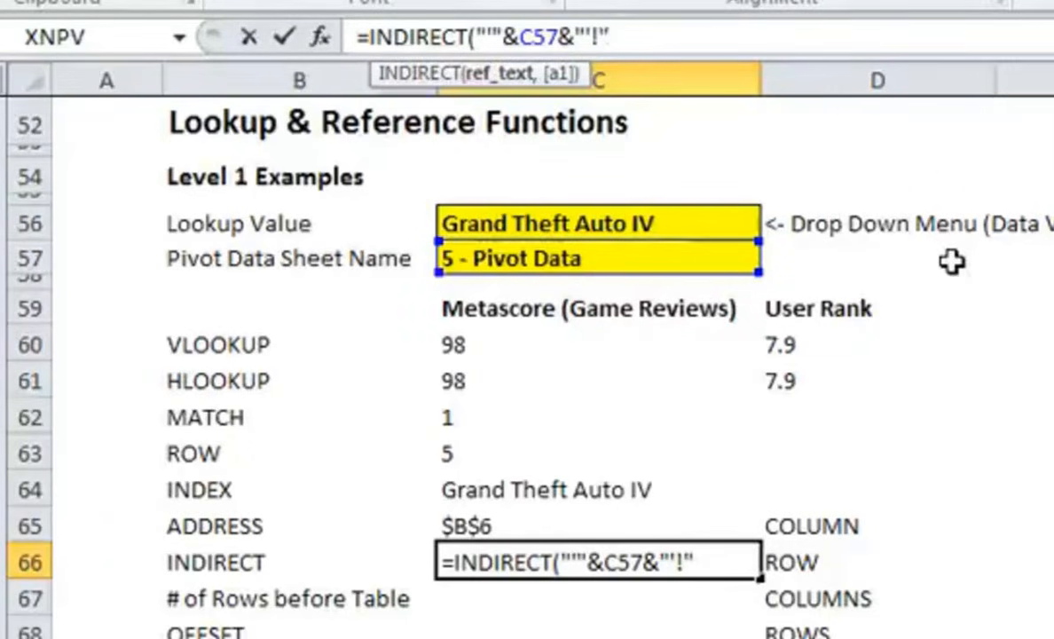
{"action": "type", "text": "&"}
{"action": "left_click", "coordinate": [509, 526]}
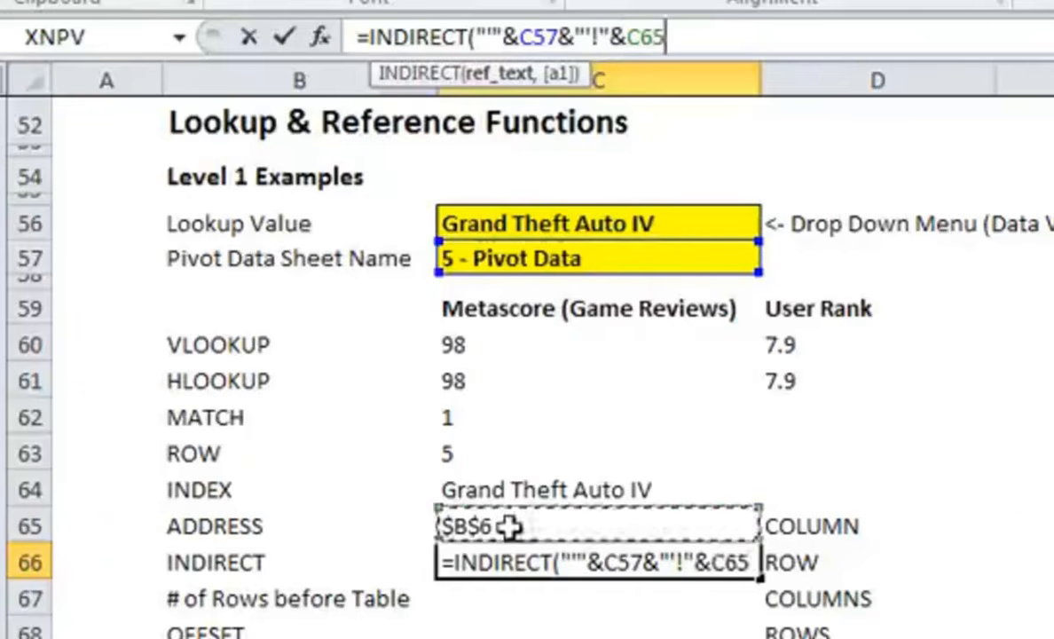
{"action": "type", "text": ")"}
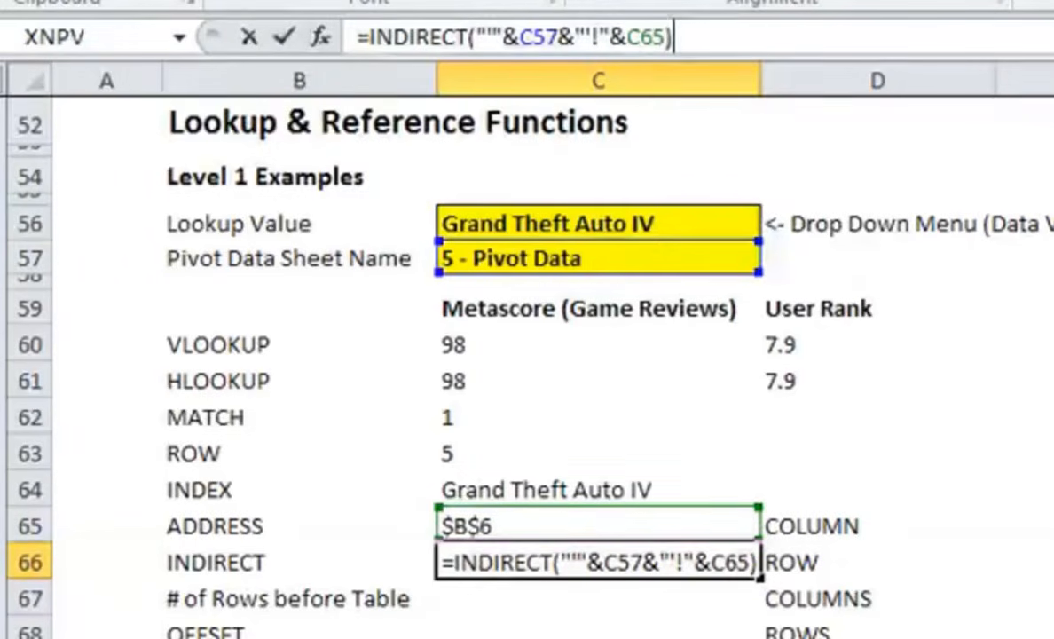
{"action": "key", "text": "Return"}
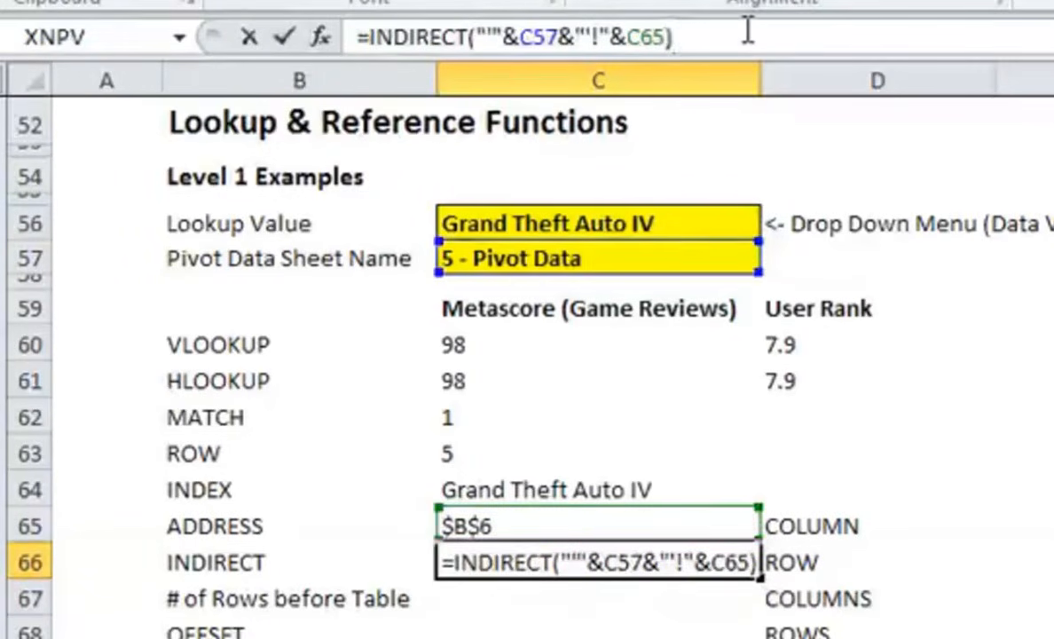
{"action": "key", "text": "Return"}
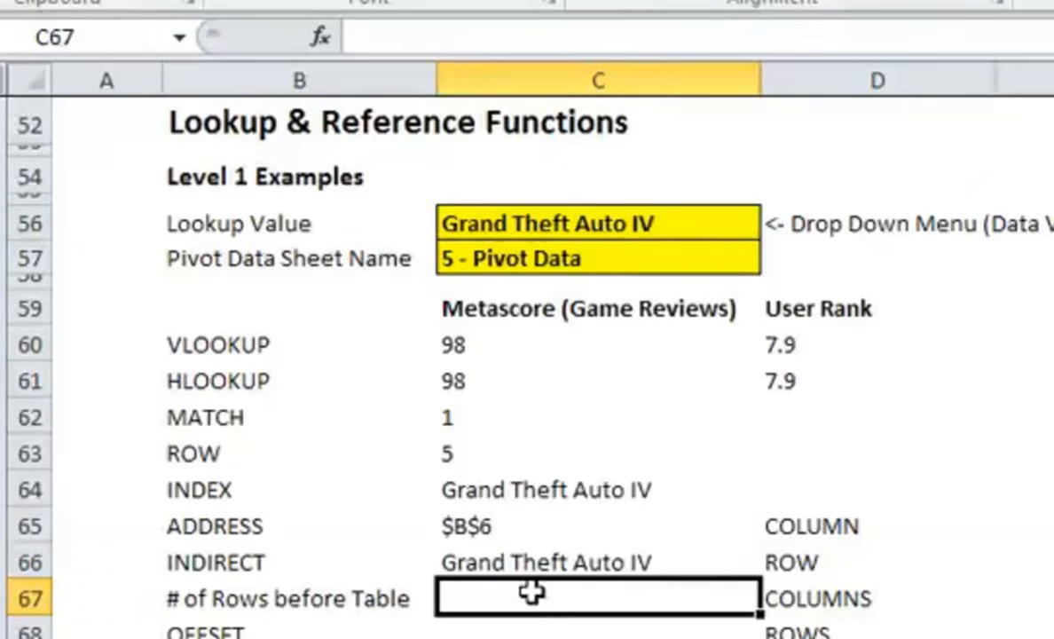
{"action": "key", "text": "Up"}
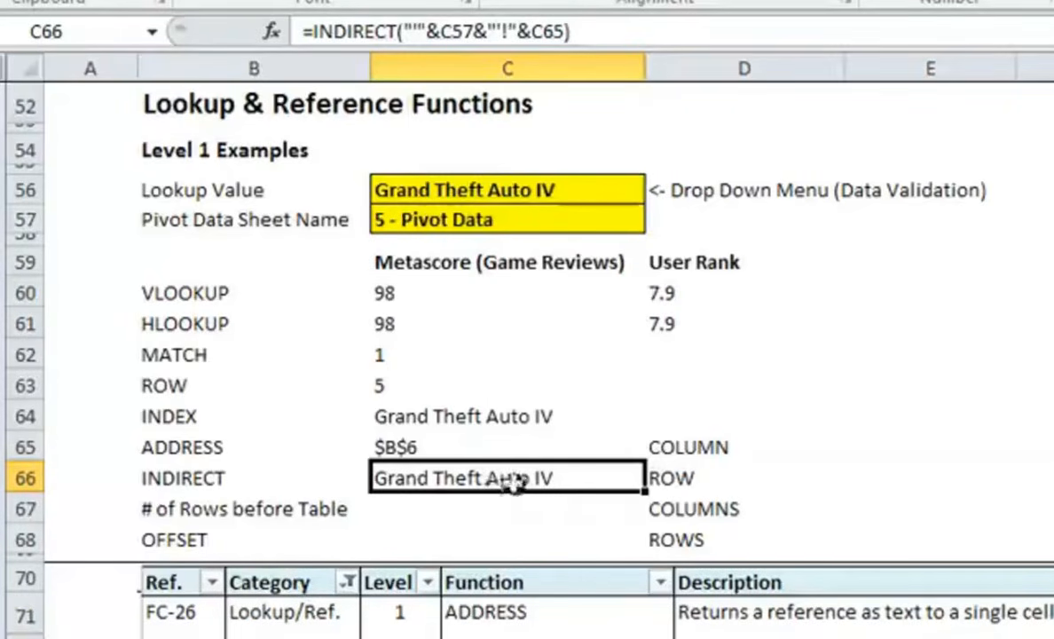
- Enter a COLUMN formula in E65 that references cell G1
{"action": "left_click", "coordinate": [523, 509]}
{"action": "key", "text": "Up"}
{"action": "key", "text": "Right"}
{"action": "key", "text": "Right"}
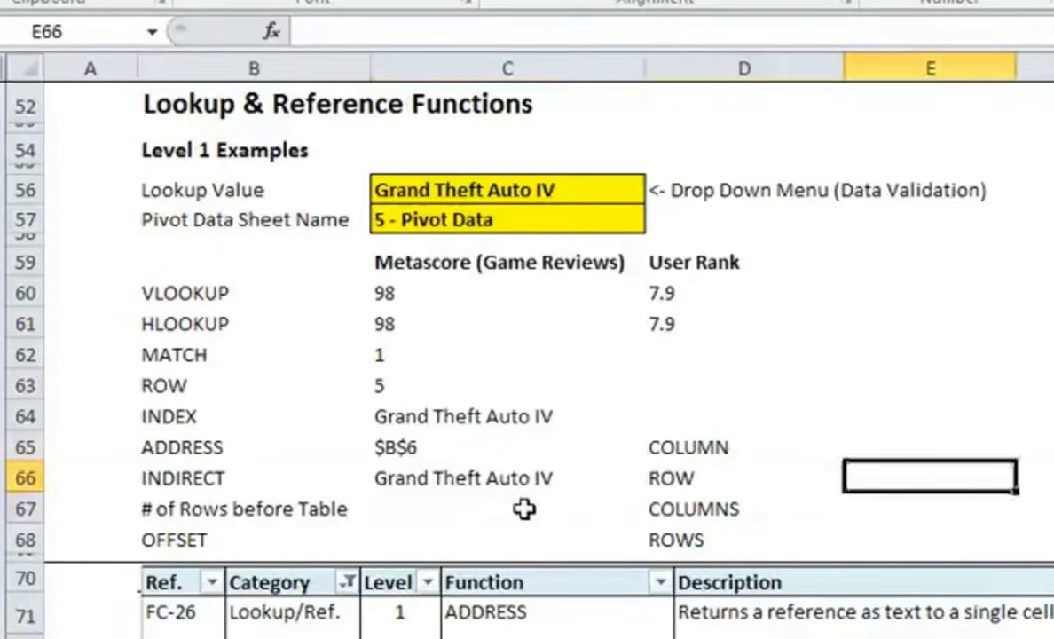
{"action": "key", "text": "Up"}
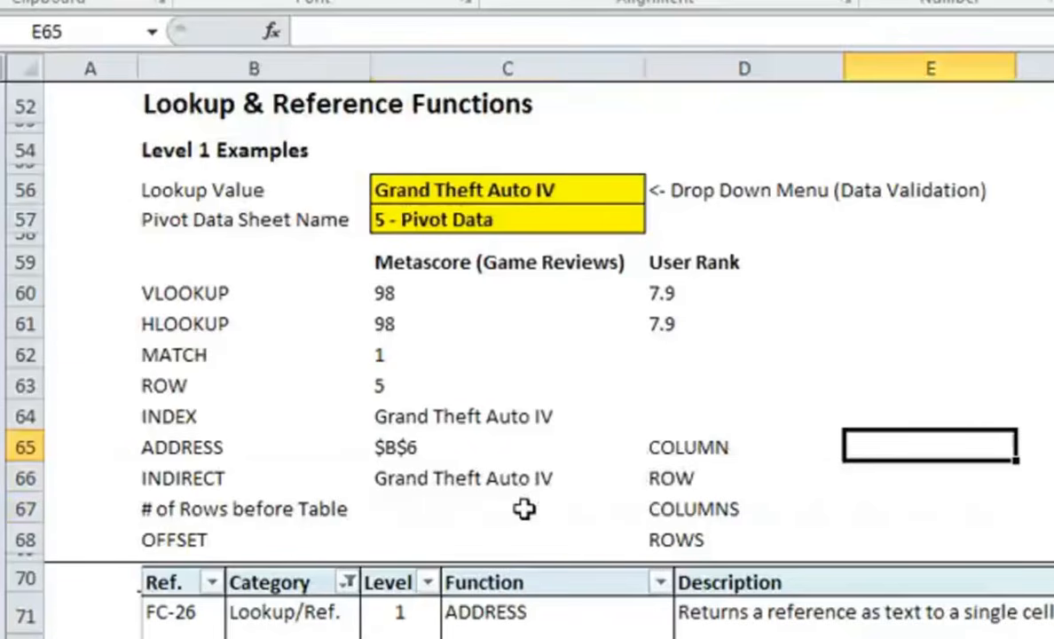
{"action": "key", "text": "Left"}
{"action": "key", "text": "Left"}
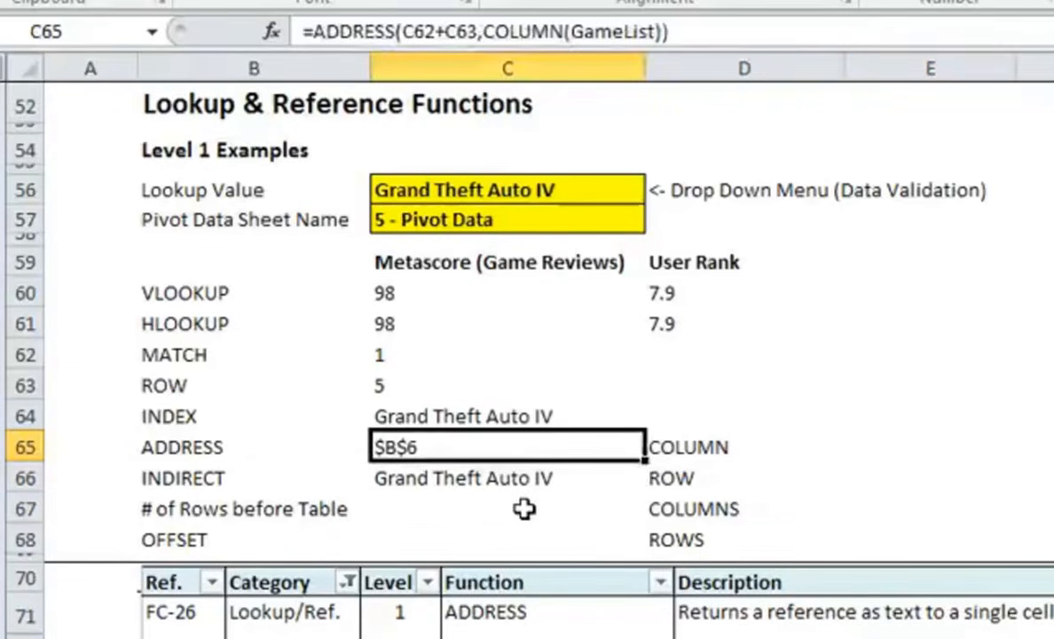
{"action": "key", "text": "Right"}
{"action": "key", "text": "Right"}
{"action": "type", "text": "=COLUMN("}
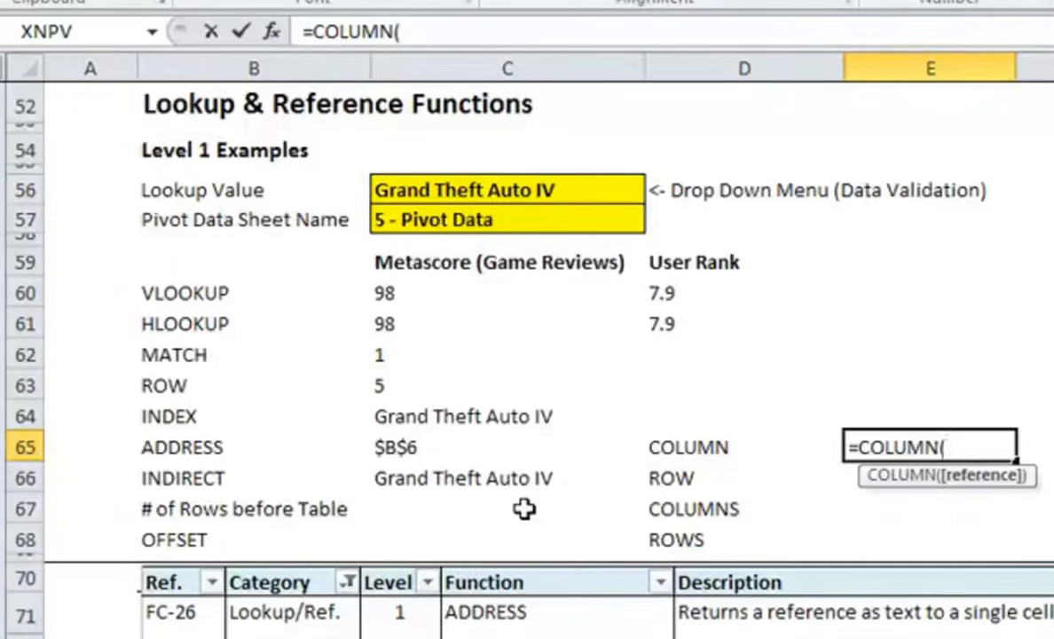
{"action": "type", "text": "G1)"}
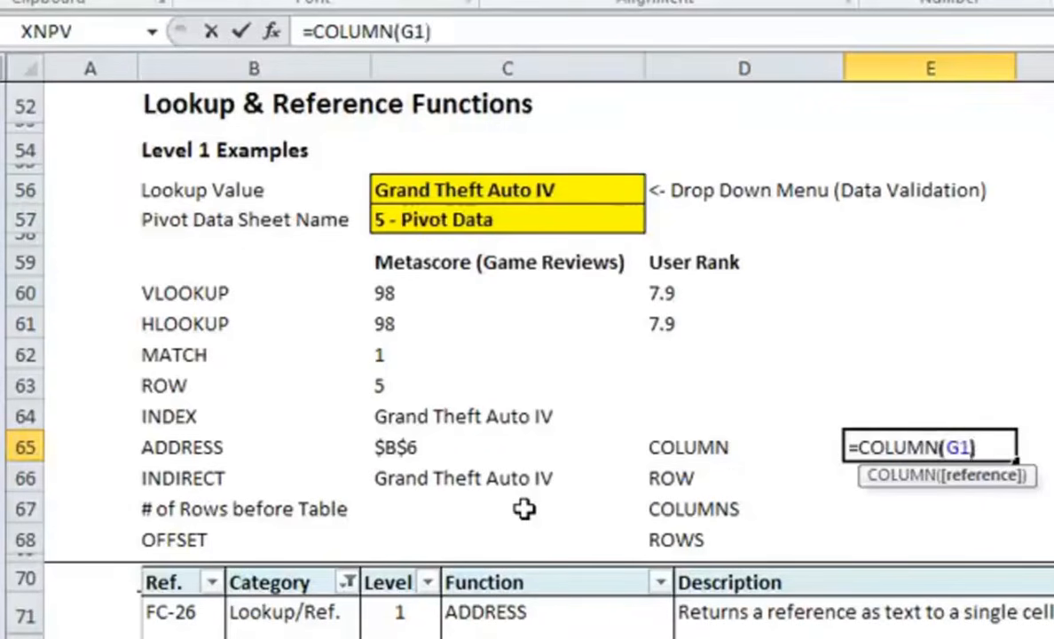
{"action": "key", "text": "Return"}
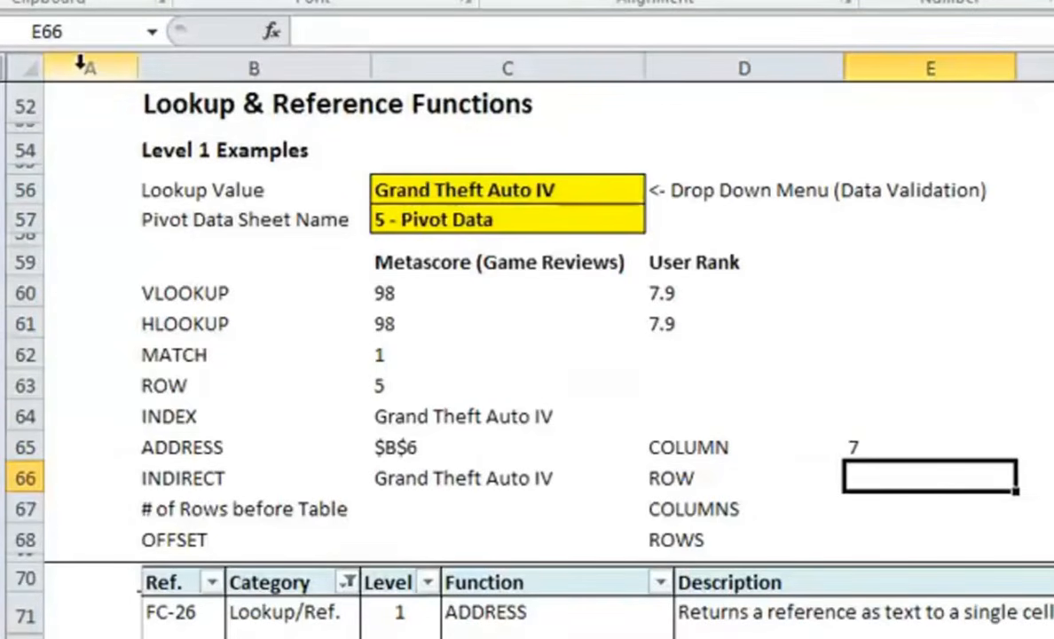
- Select across the column headings starting at A, and down row headings 52 to 66, to examine the selection size indicators
{"action": "left_click_drag", "start_coordinate": [77, 65], "coordinate": [973, 68]}
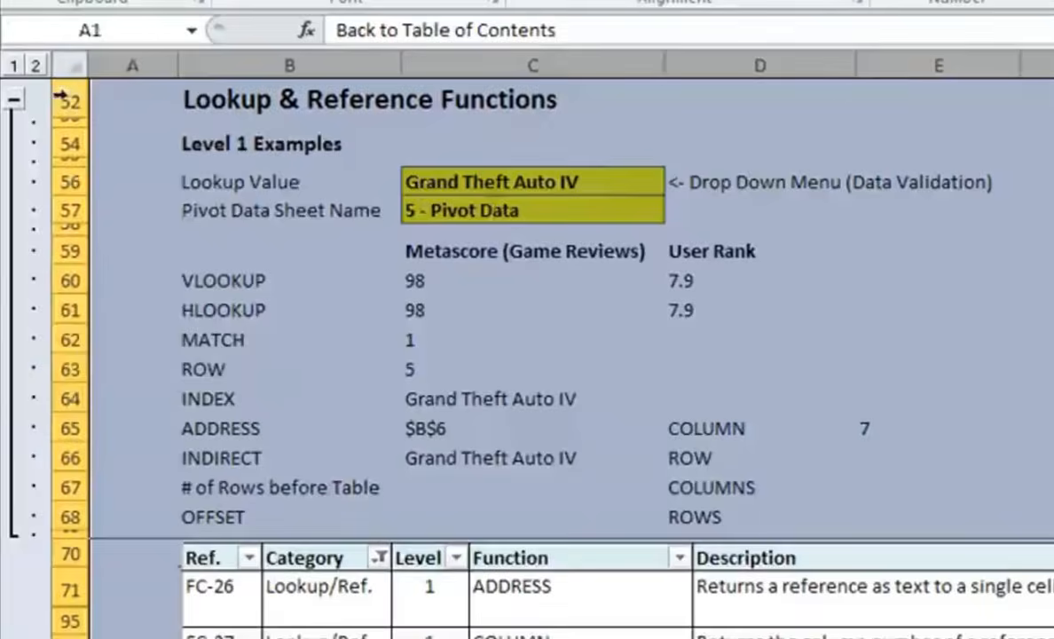
{"action": "left_click_drag", "start_coordinate": [63, 95], "coordinate": [67, 455]}
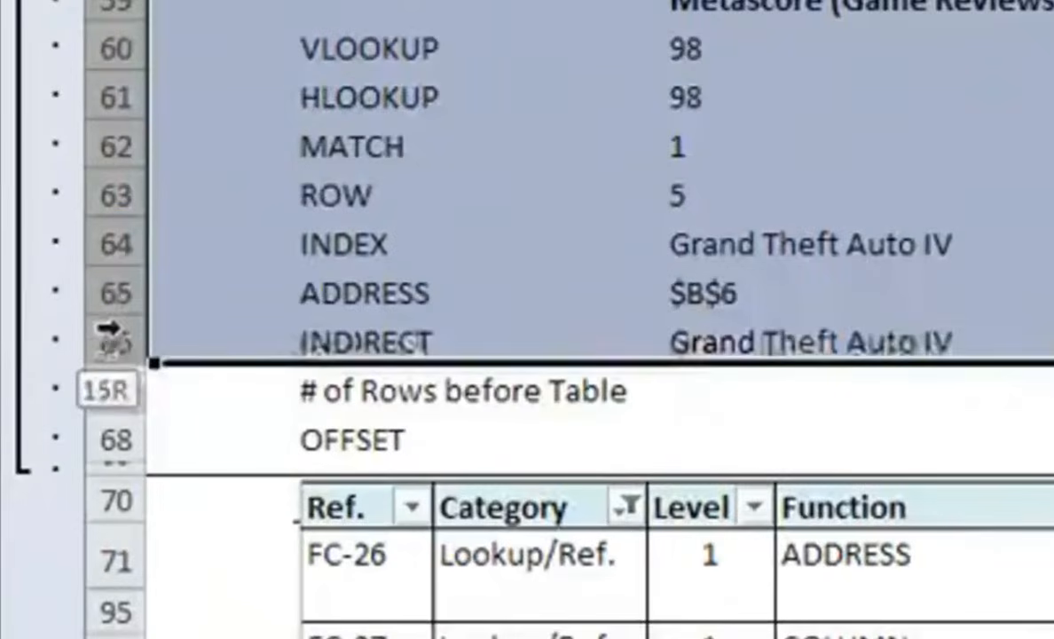
{"action": "mouse_move", "coordinate": [108, 335]}
{"action": "left_mouse_down"}
{"action": "mouse_move", "coordinate": [109, 532]}
{"action": "mouse_move", "coordinate": [108, 340]}
{"action": "left_mouse_up"}
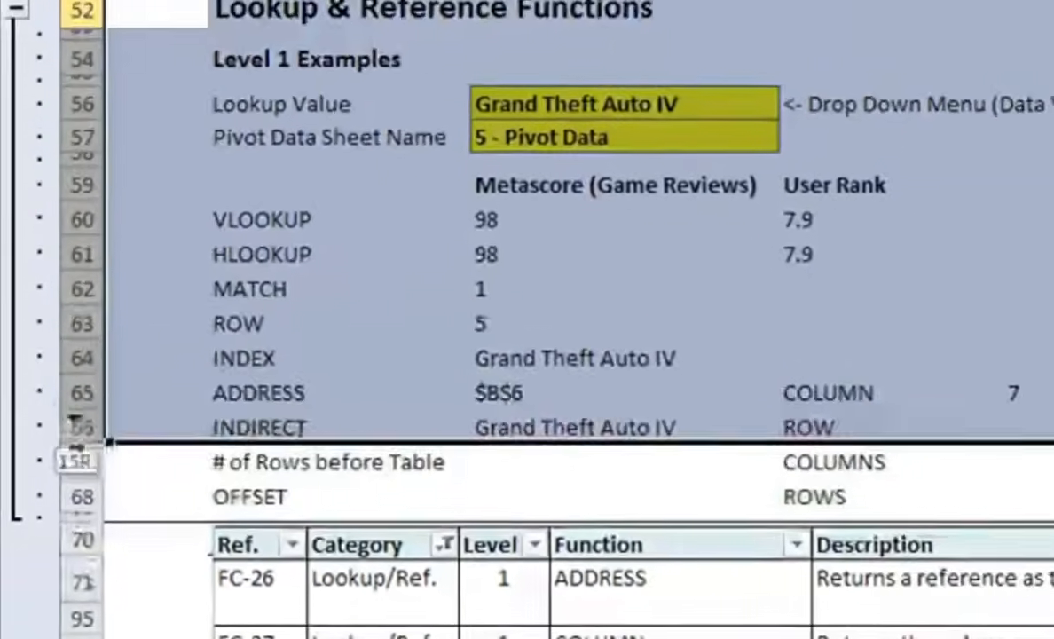
- Select the values in C60:C63 and examine the status bar's summary statistics and its customization options
{"action": "left_click_drag", "start_coordinate": [76, 427], "coordinate": [65, 340]}
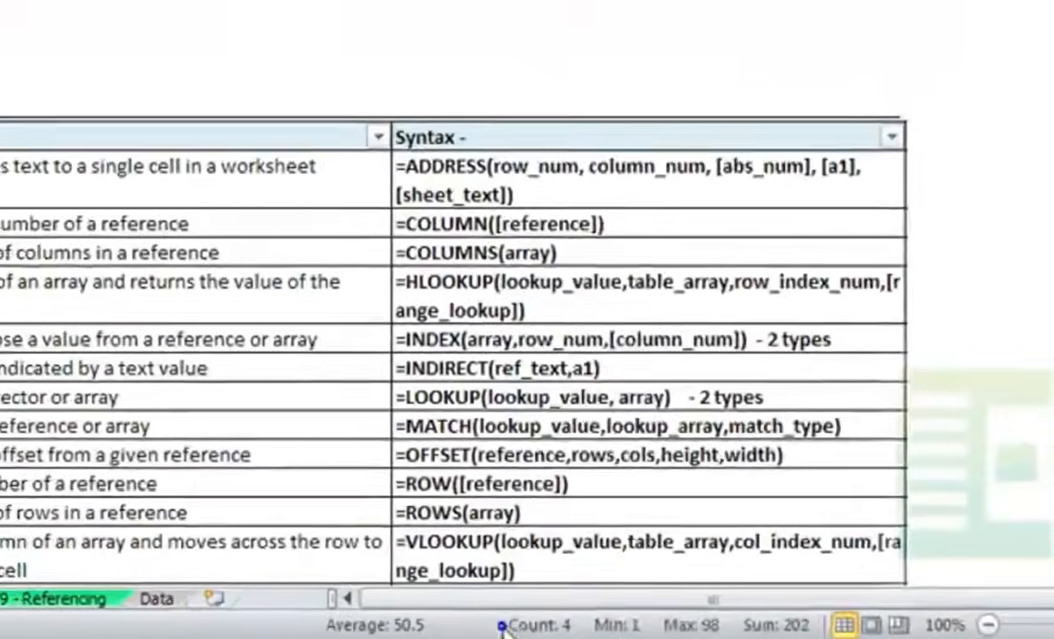
{"action": "right_click", "coordinate": [495, 627]}
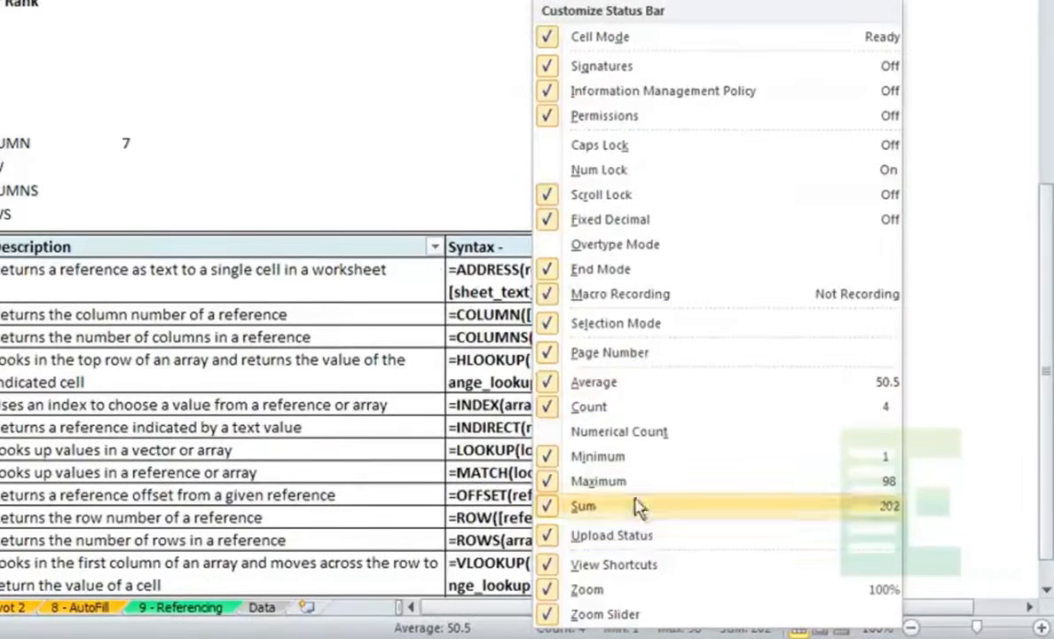
{"action": "left_click", "coordinate": [334, 166]}
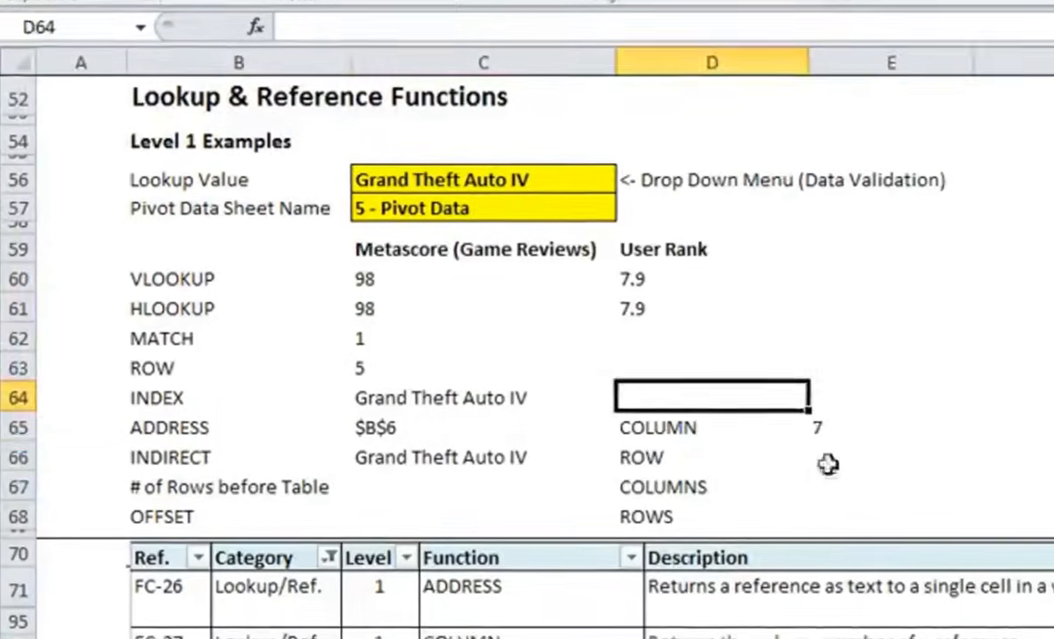
- Enter a ROW formula in E66 that returns the row of the INDIRECT reference to the address in C65
{"action": "left_click", "coordinate": [825, 463]}
{"action": "type", "text": "=ROW("}
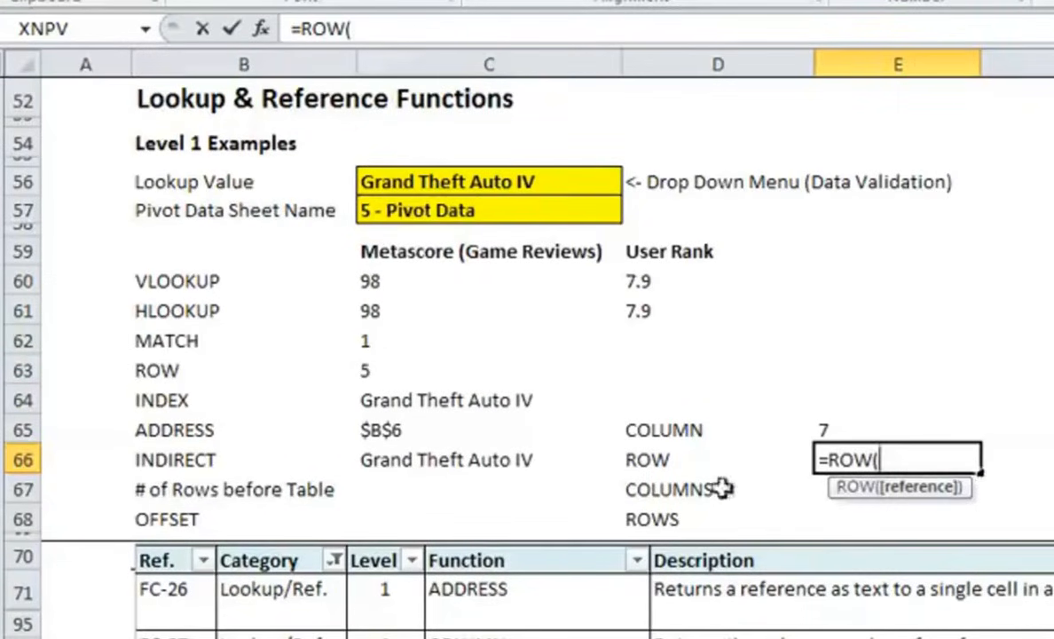
{"action": "type", "text": "INDIRECT("}
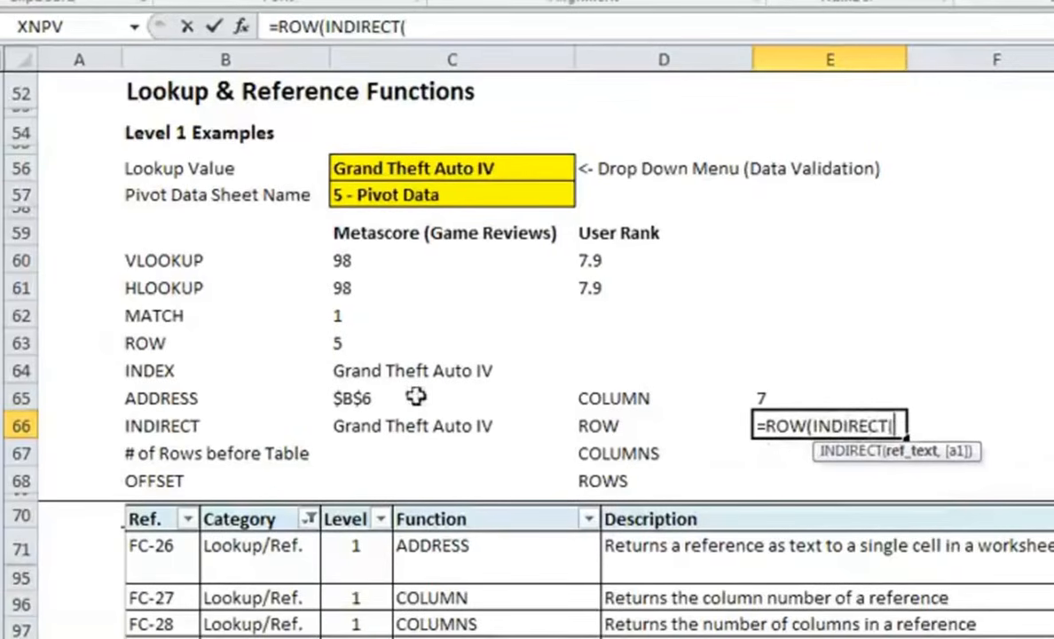
{"action": "left_click", "coordinate": [416, 396]}
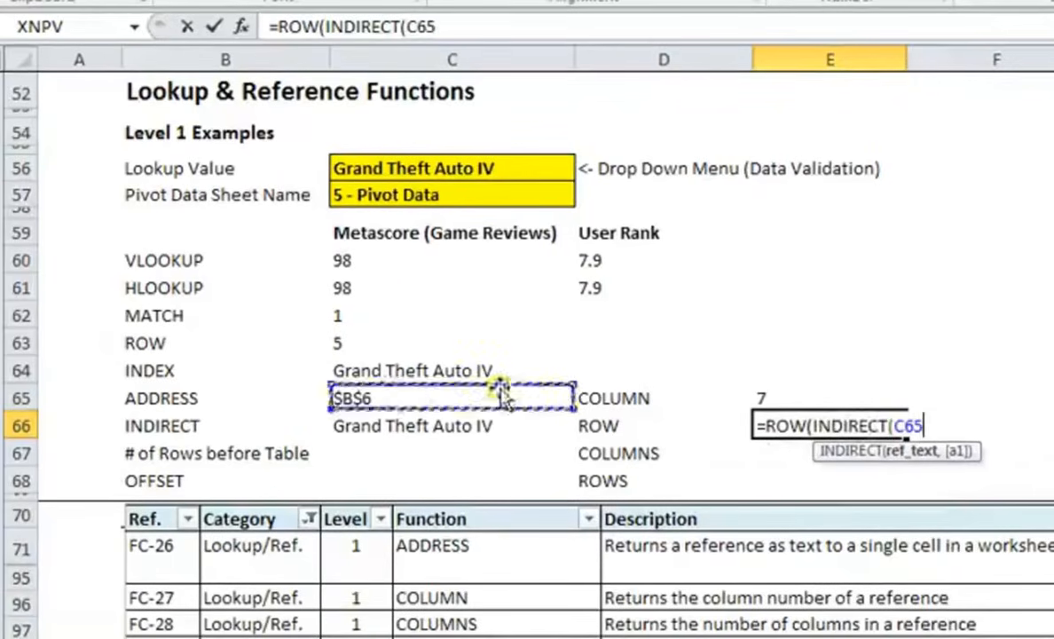
{"action": "type", "text": ")"}
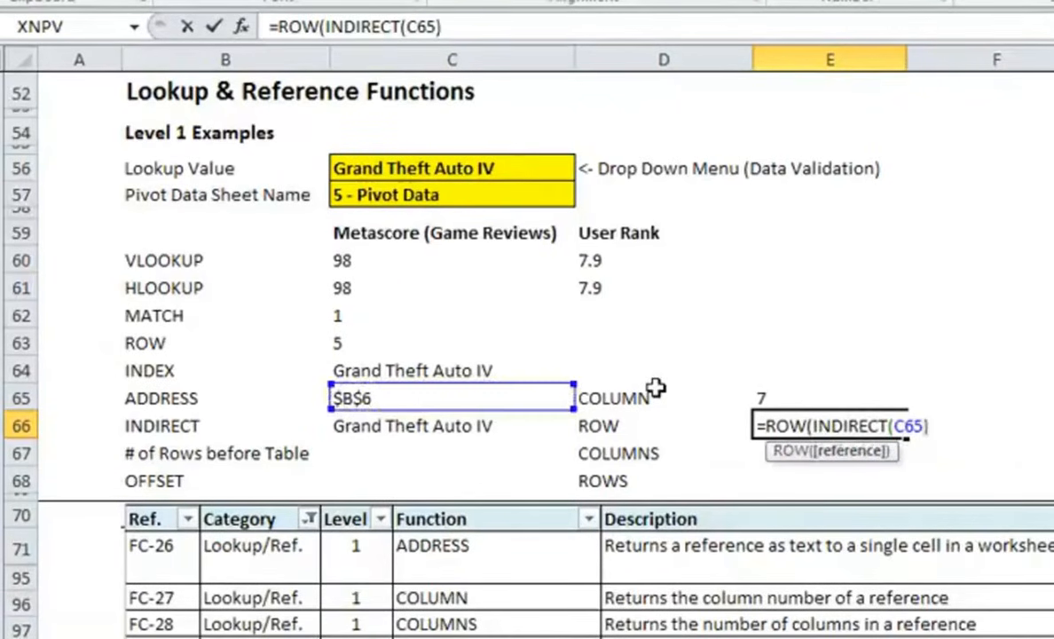
{"action": "type", "text": ")"}
{"action": "key", "text": "Return"}
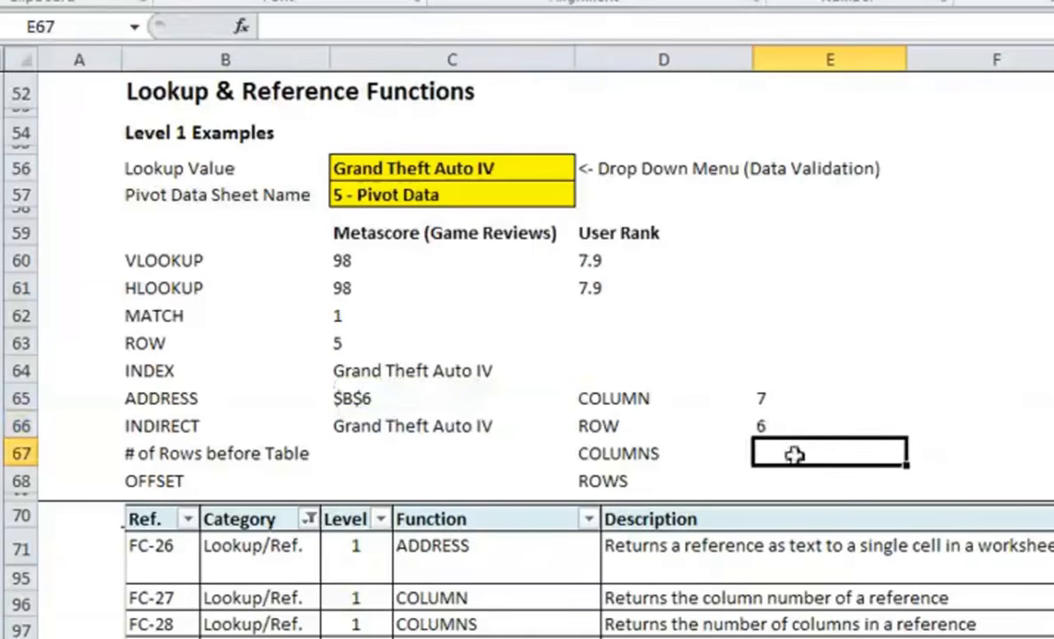
- Enter a COLUMNS formula in E67 that counts the columns of the named range MetacriticTable1
{"action": "type", "text": "=COLUMN"}
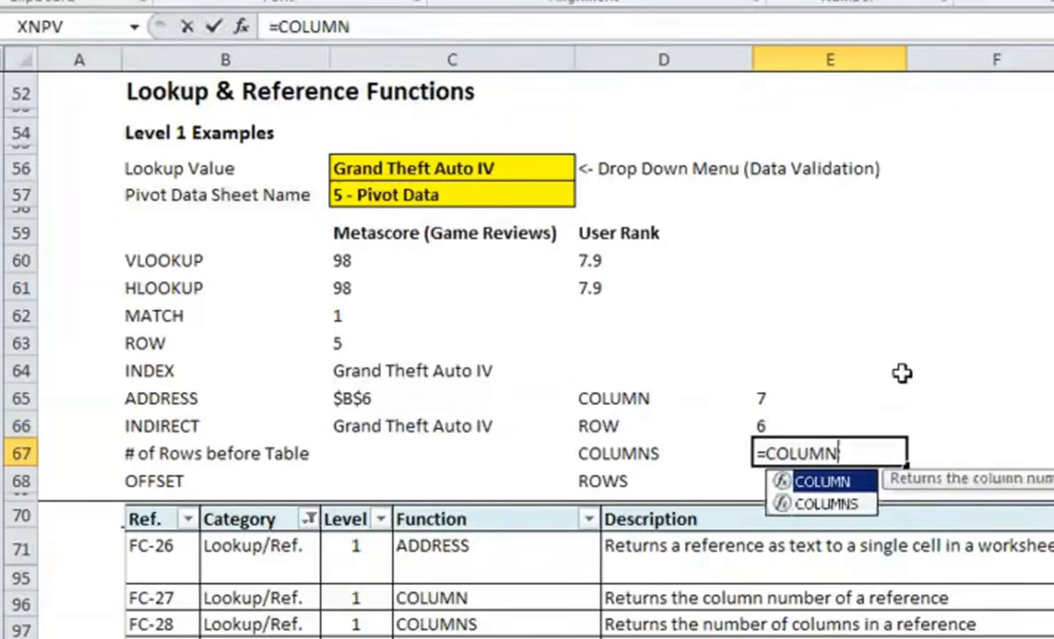
{"action": "type", "text": "S(Metac"}
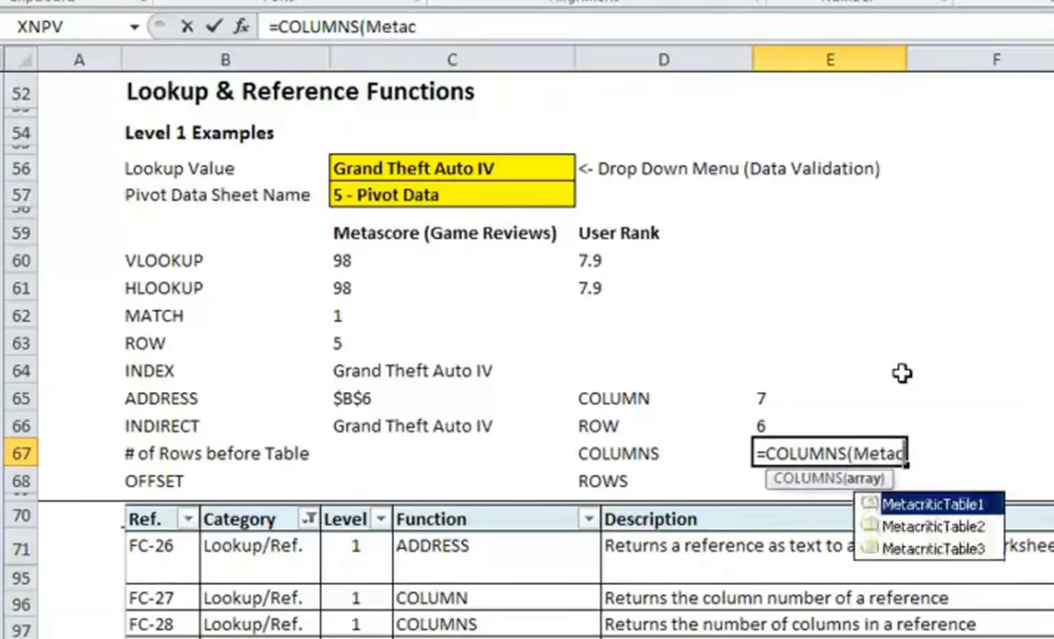
{"action": "key", "text": "Tab"}
{"action": "type", "text": ")"}
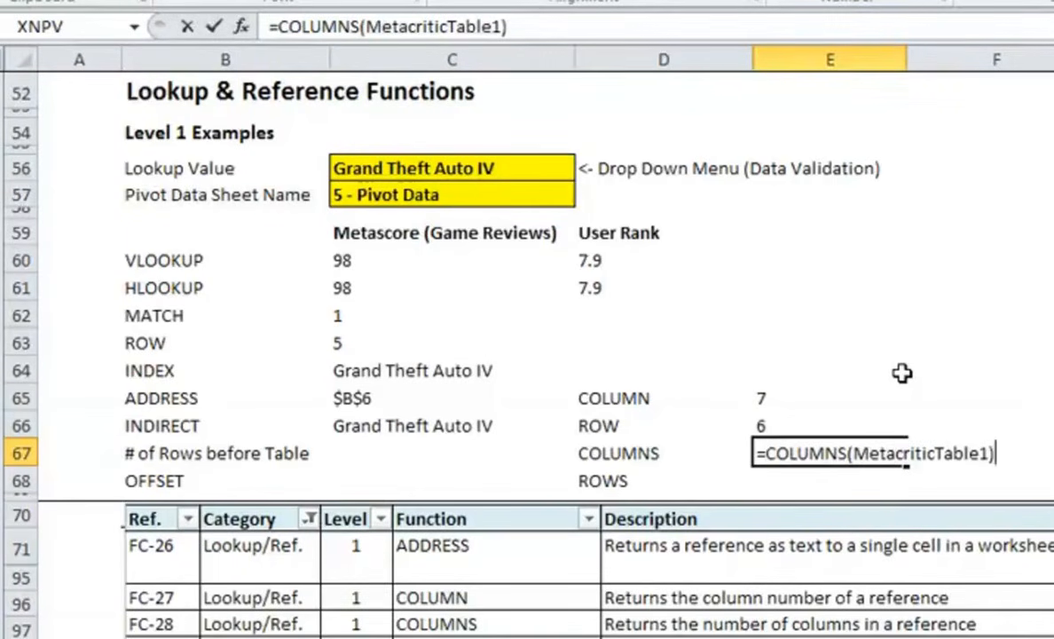
{"action": "key", "text": "Return"}
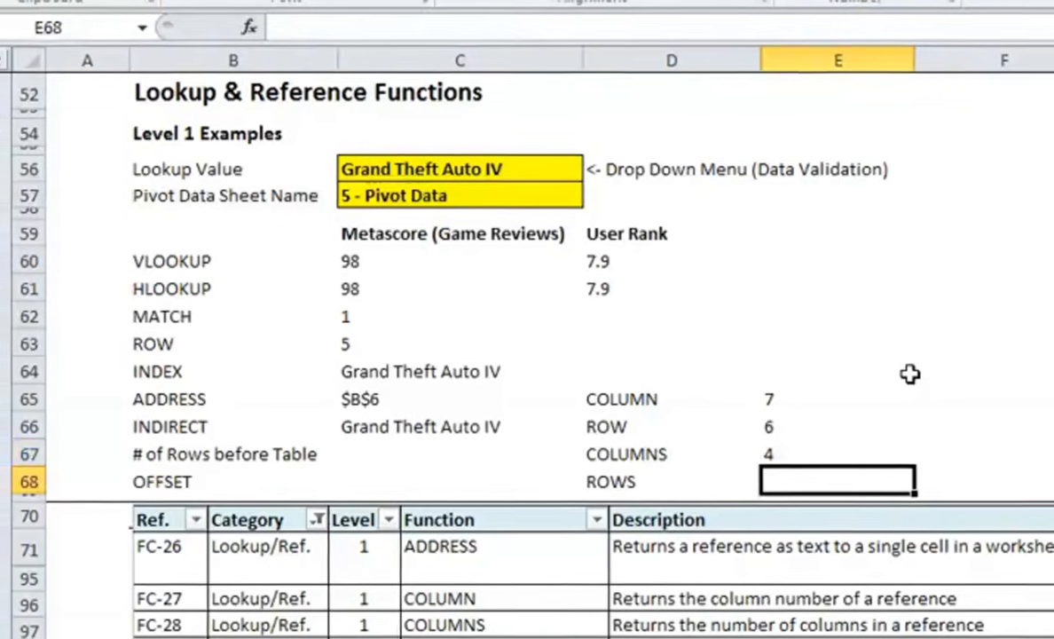
- Enter a ROWS formula in E68 that counts the rows of the named range MetacriticTable1
{"action": "left_click", "coordinate": [175, 31]}
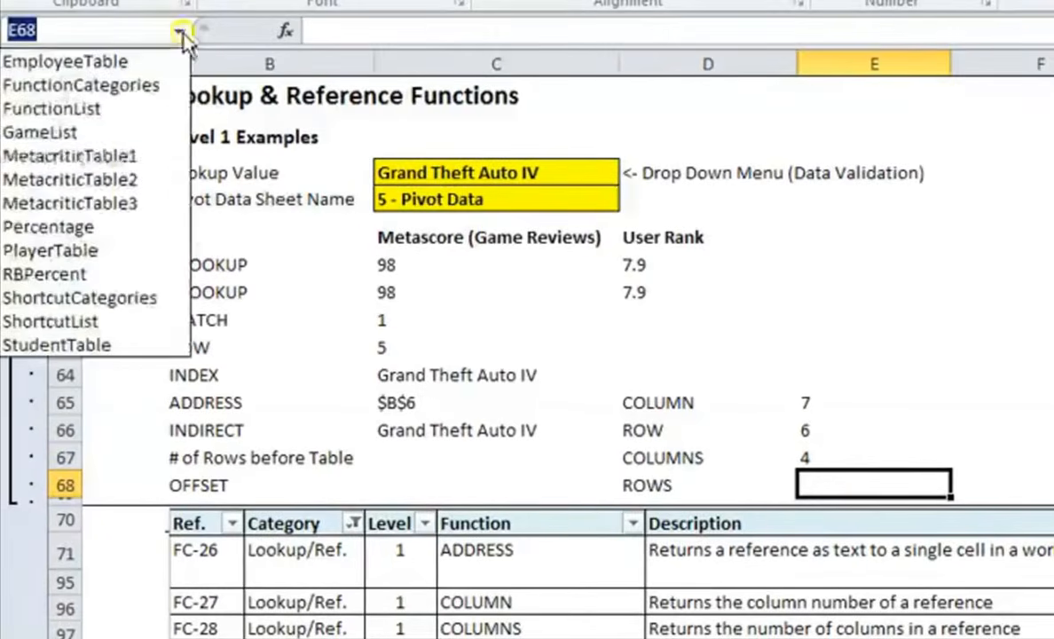
{"action": "left_click", "coordinate": [133, 158]}
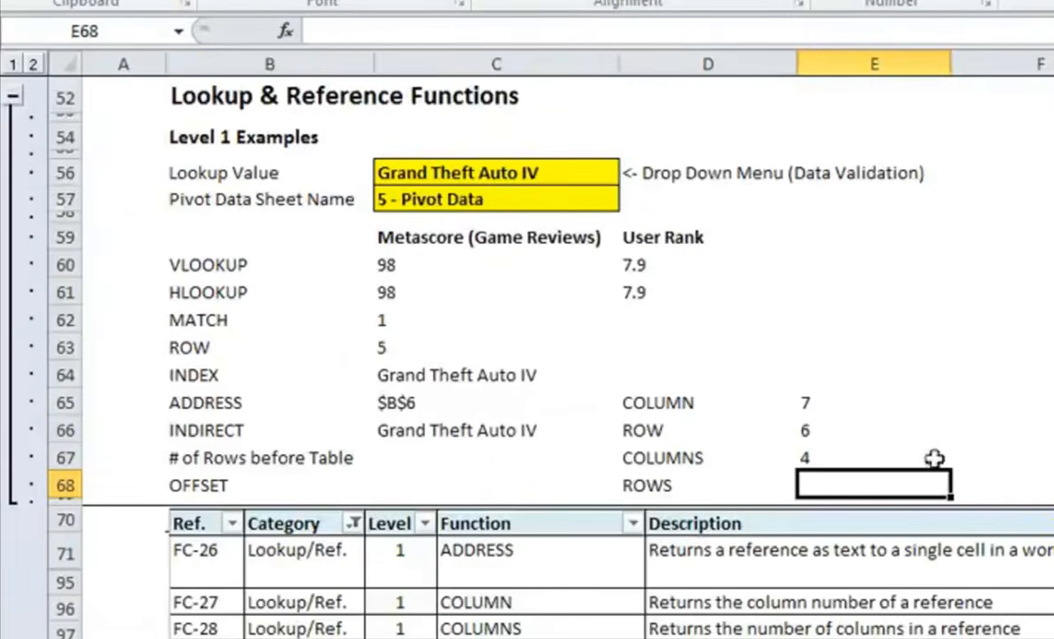
{"action": "type", "text": "=ROWS("}
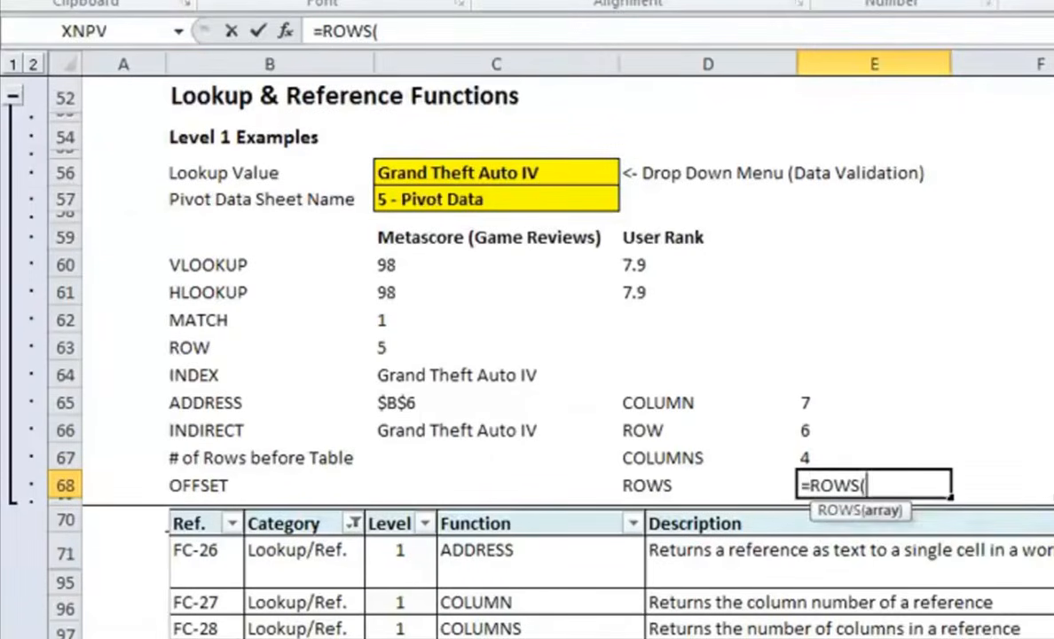
{"action": "type", "text": "Metac"}
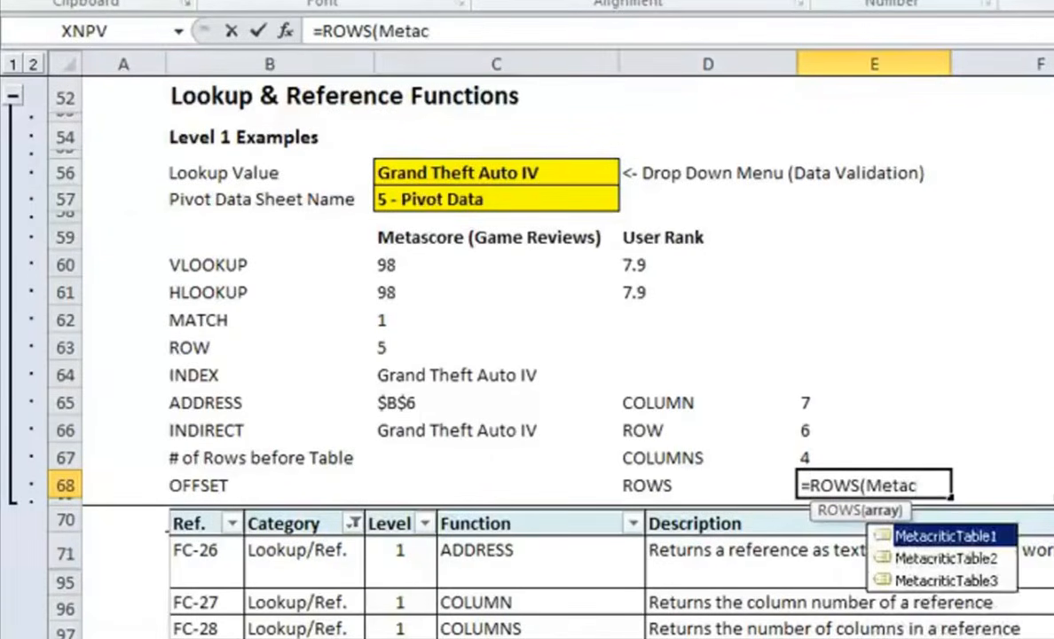
{"action": "key", "text": "Down"}
{"action": "key", "text": "Up"}
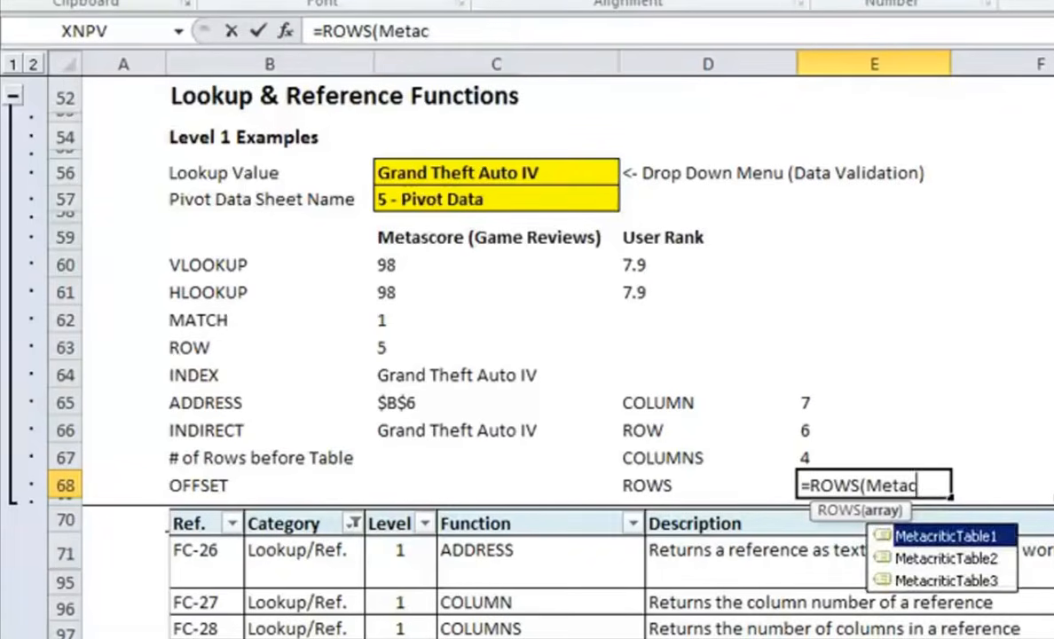
{"action": "key", "text": "Tab"}
{"action": "type", "text": ")"}
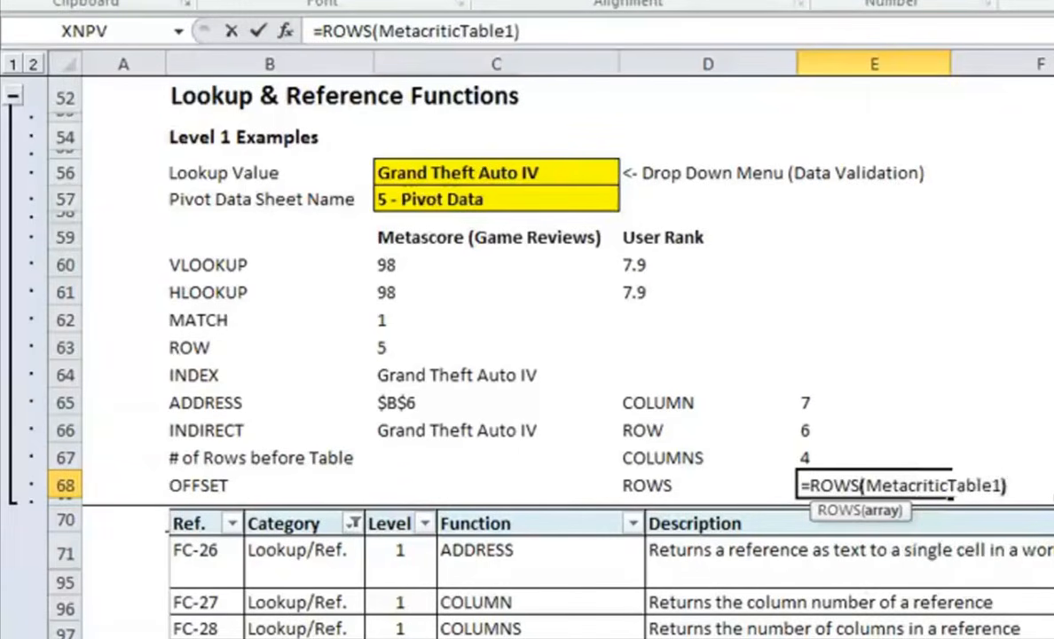
{"action": "key", "text": "Return"}
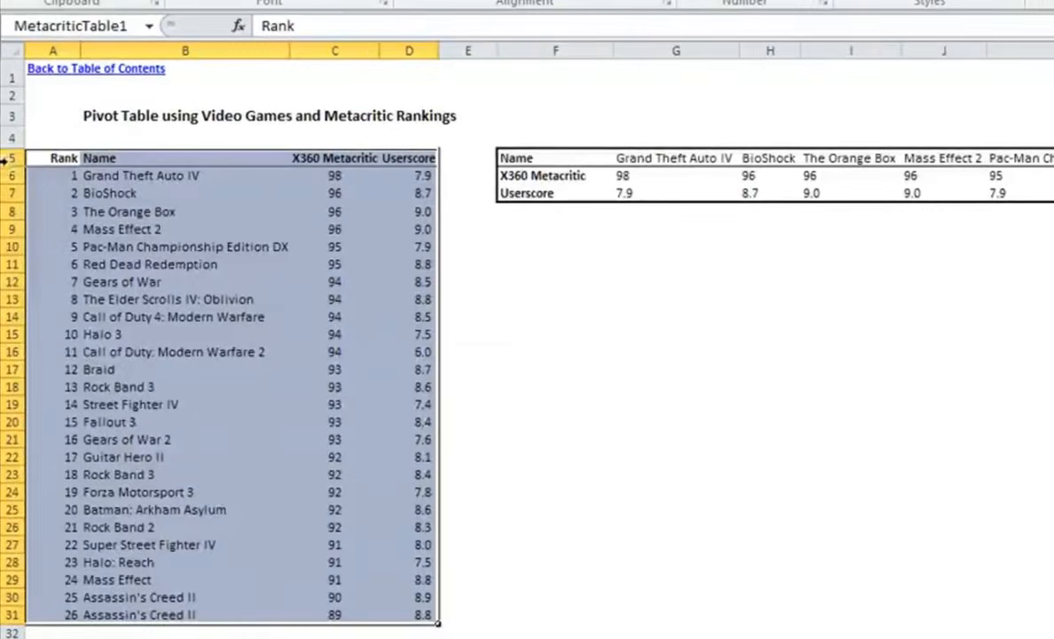
- Select rows 5 to 31 of the pivot data to check the table's height, and review the formulas in E66 and E67
{"action": "left_click_drag", "start_coordinate": [4, 158], "coordinate": [7, 614]}
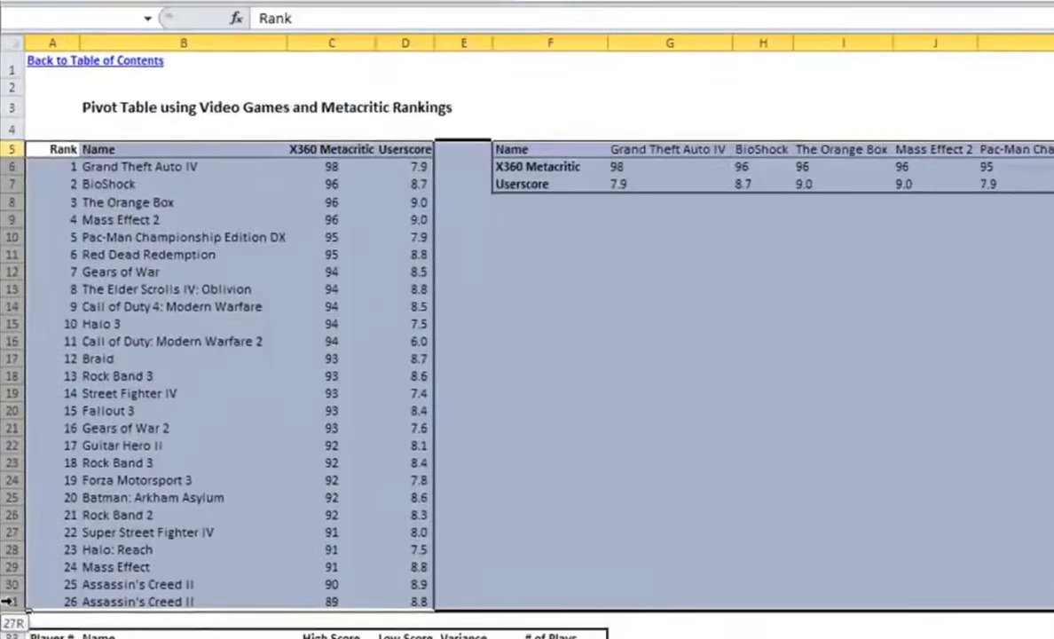
{"action": "left_click", "coordinate": [182, 203]}
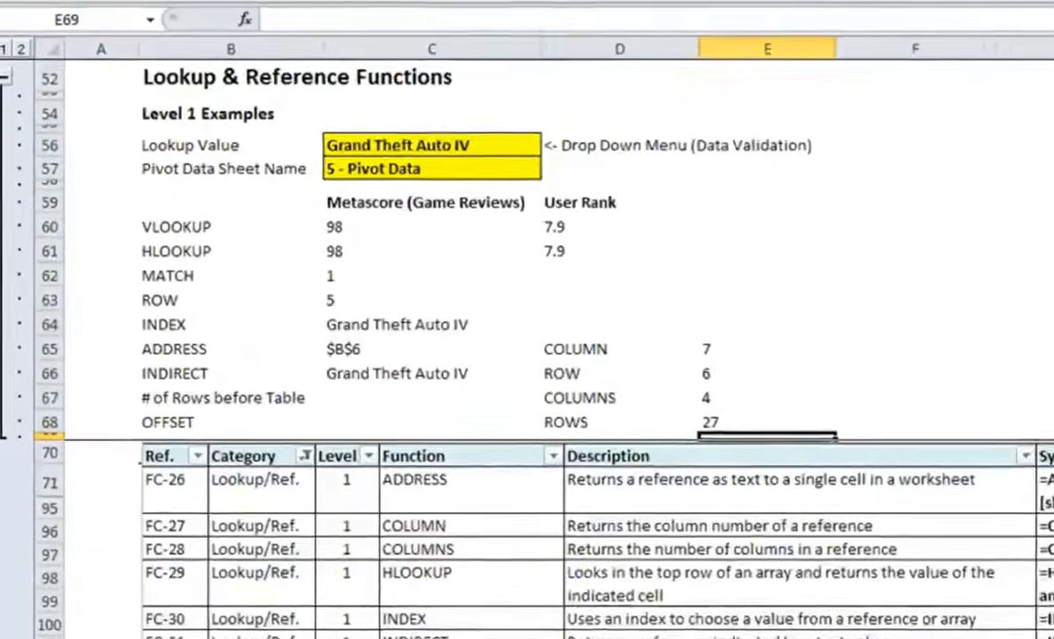
{"action": "left_click", "coordinate": [882, 557]}
{"action": "left_click", "coordinate": [855, 471]}
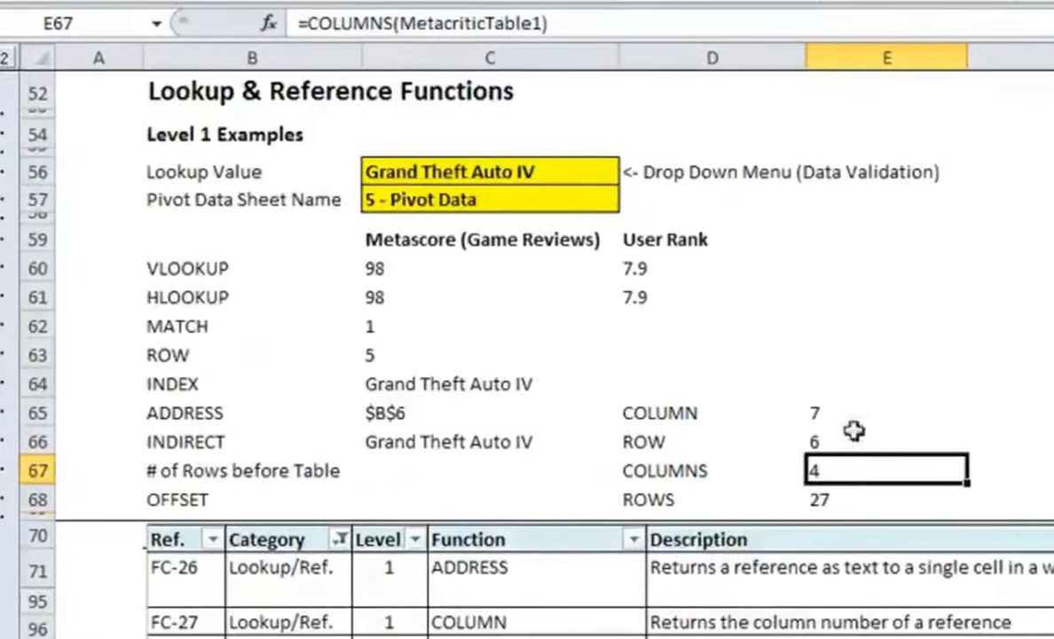
{"action": "left_click", "coordinate": [852, 440]}
{"action": "left_click", "coordinate": [812, 472]}
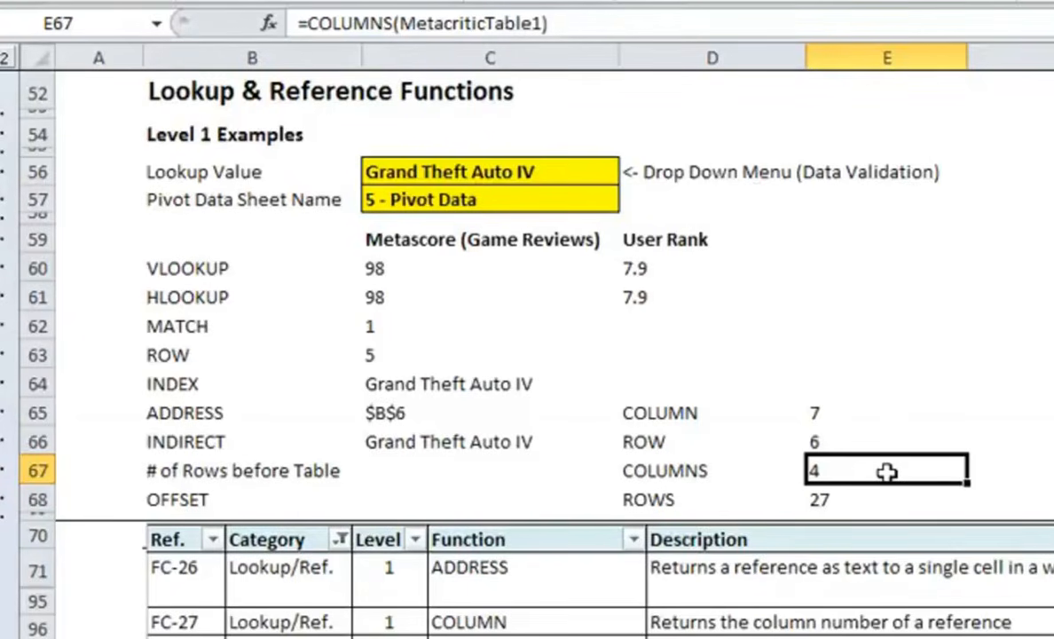
- Enter a ROW formula in C67 that returns the row of the named range MetacriticTable1
{"action": "left_click", "coordinate": [550, 490]}
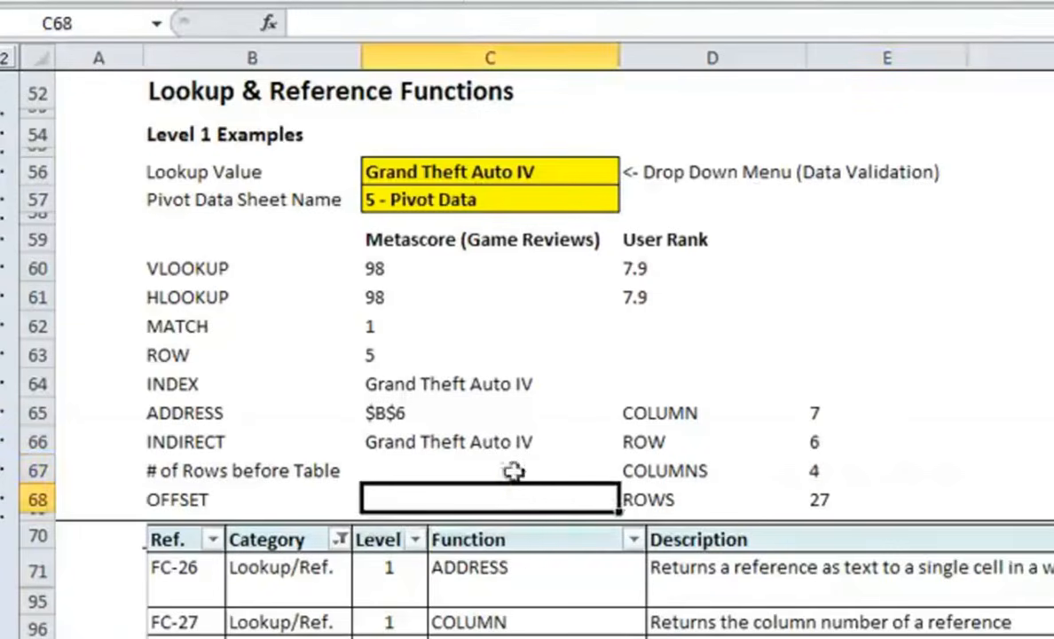
{"action": "left_click", "coordinate": [557, 469]}
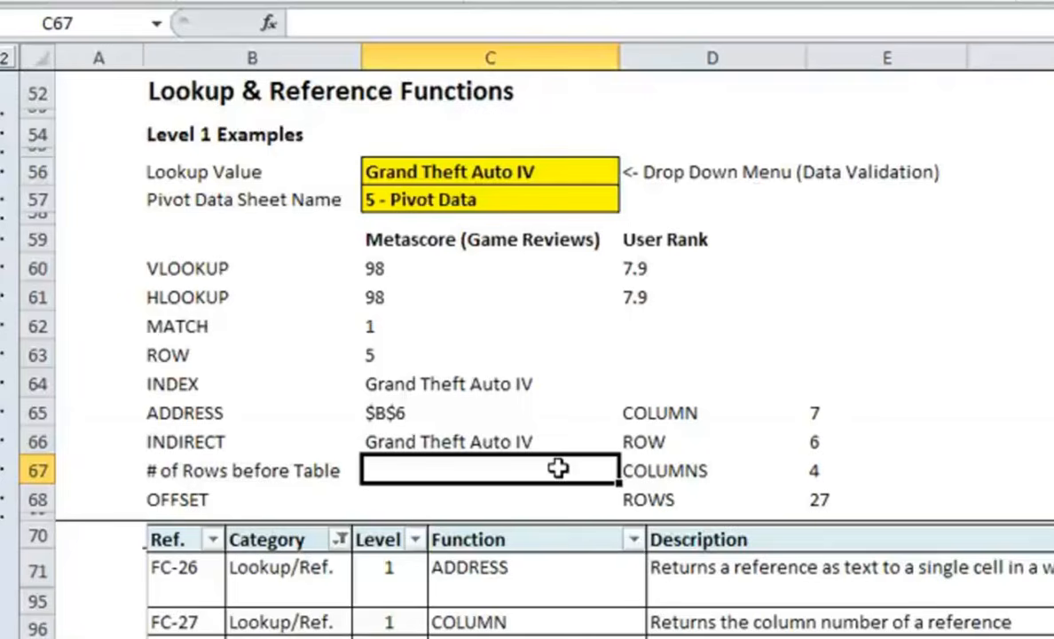
{"action": "type", "text": "=R"}
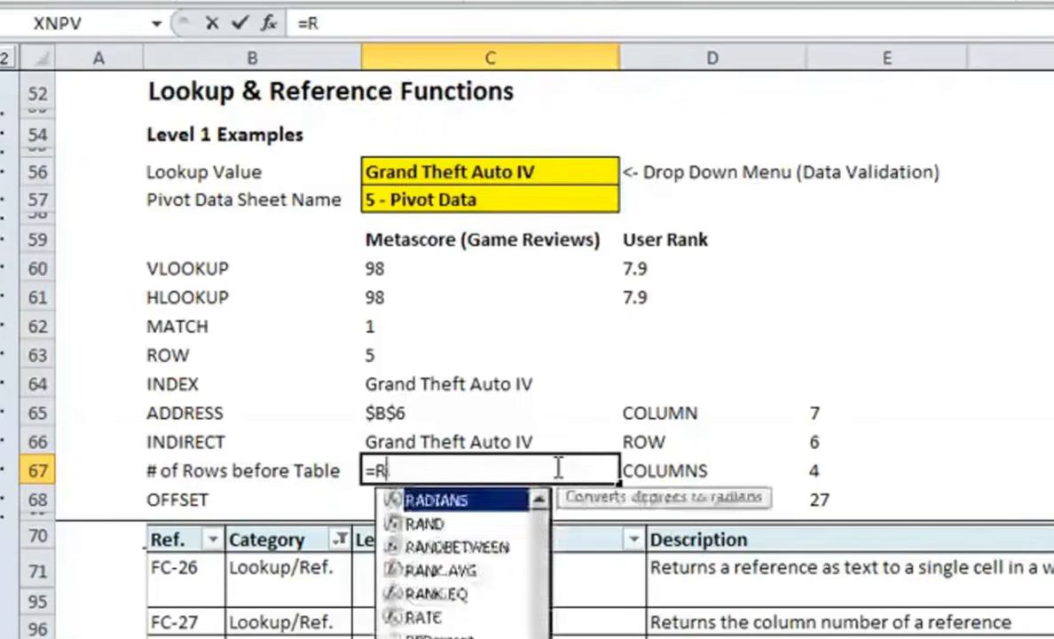
{"action": "type", "text": "OW(Meta"}
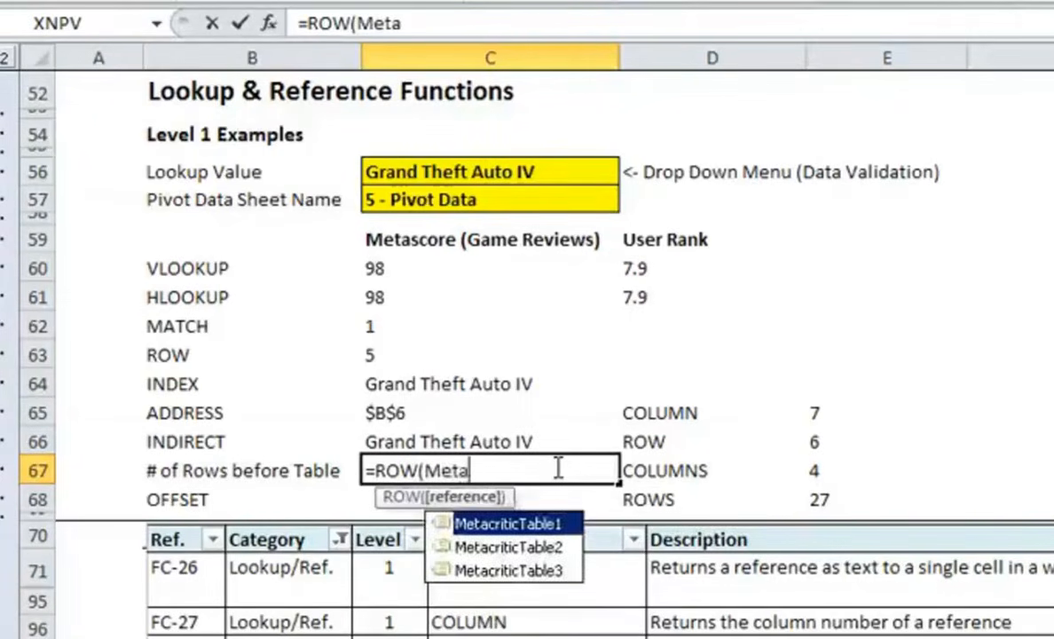
{"action": "key", "text": "Tab"}
{"action": "key", "text": "Return"}
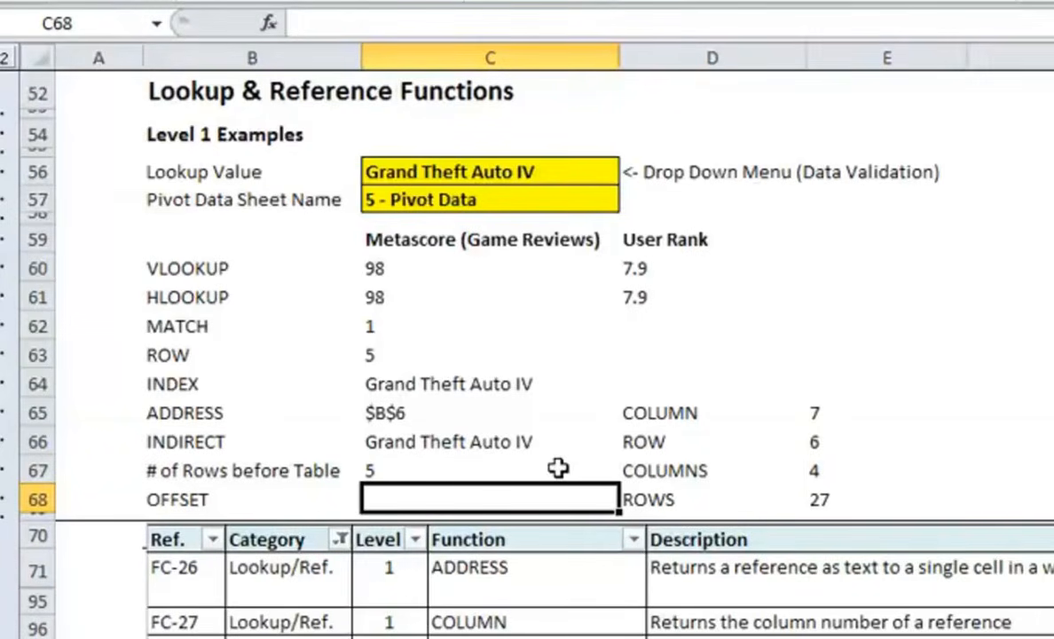
{"action": "type", "text": "=OFFE"}
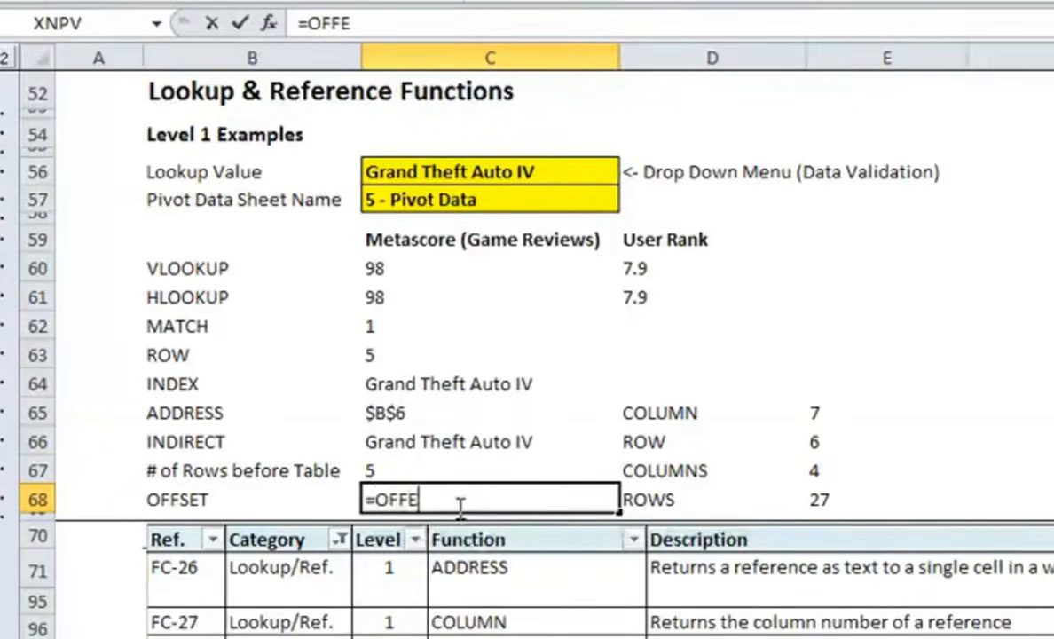
{"action": "key", "text": "BackSpace"}
{"action": "type", "text": "SET("}
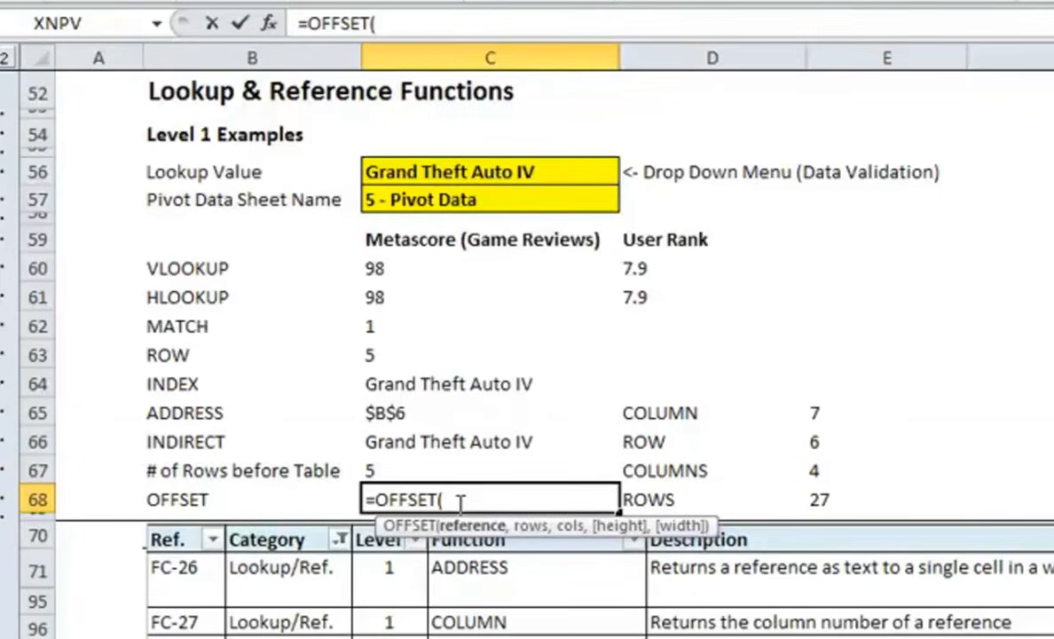
{"action": "key", "text": "Escape"}
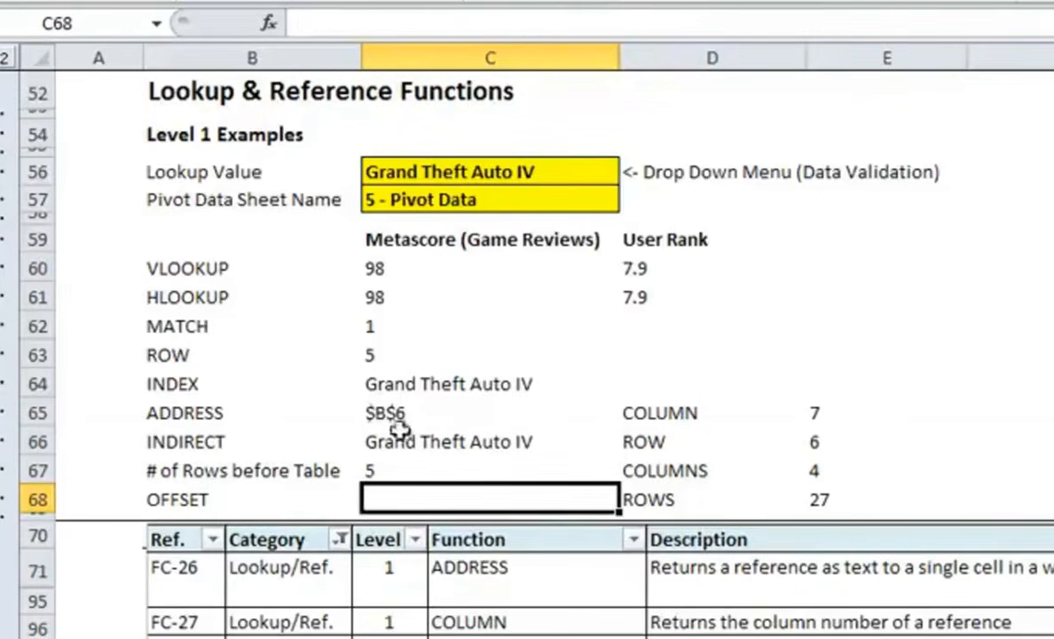
- Enter an OFFSET formula in C68 using the INDIRECT expression copied from C66 as reference, C67 as rows and 0 as columns
{"action": "left_click", "coordinate": [437, 434]}
{"action": "left_click_drag", "start_coordinate": [548, 24], "coordinate": [306, 18]}
{"action": "key", "text": "ctrl+c"}
{"action": "key", "text": "Return"}
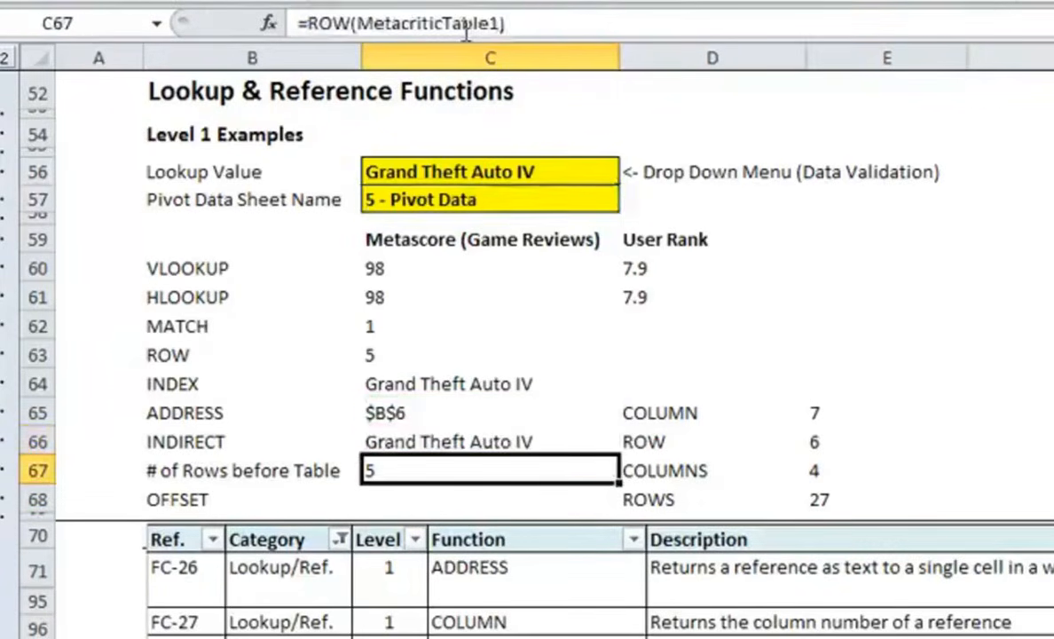
{"action": "key", "text": "Down"}
{"action": "type", "text": "=OFFSET("}
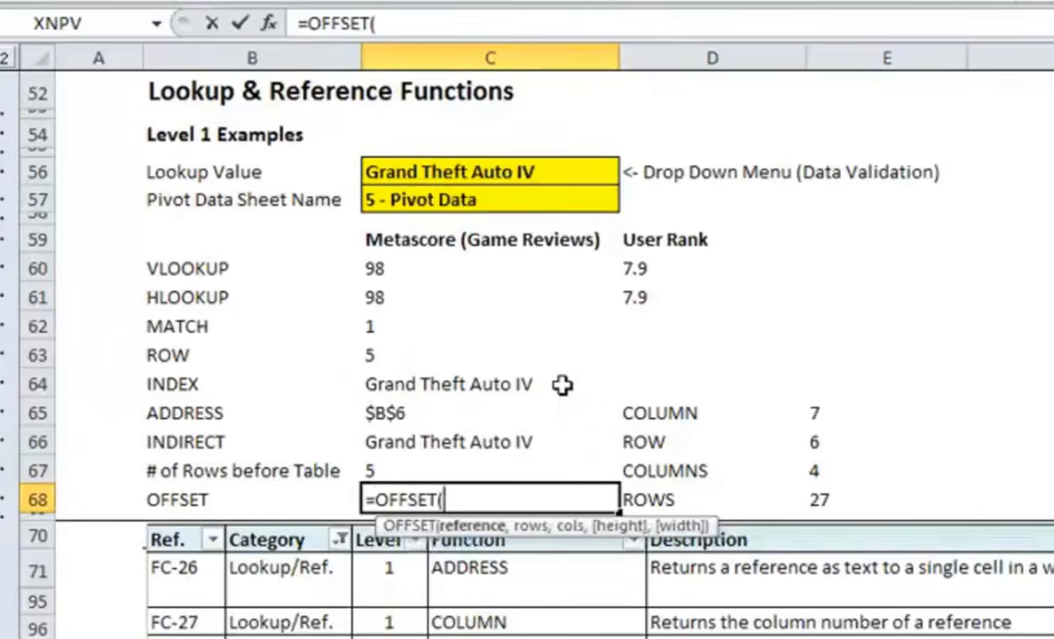
{"action": "key", "text": "ctrl+v"}
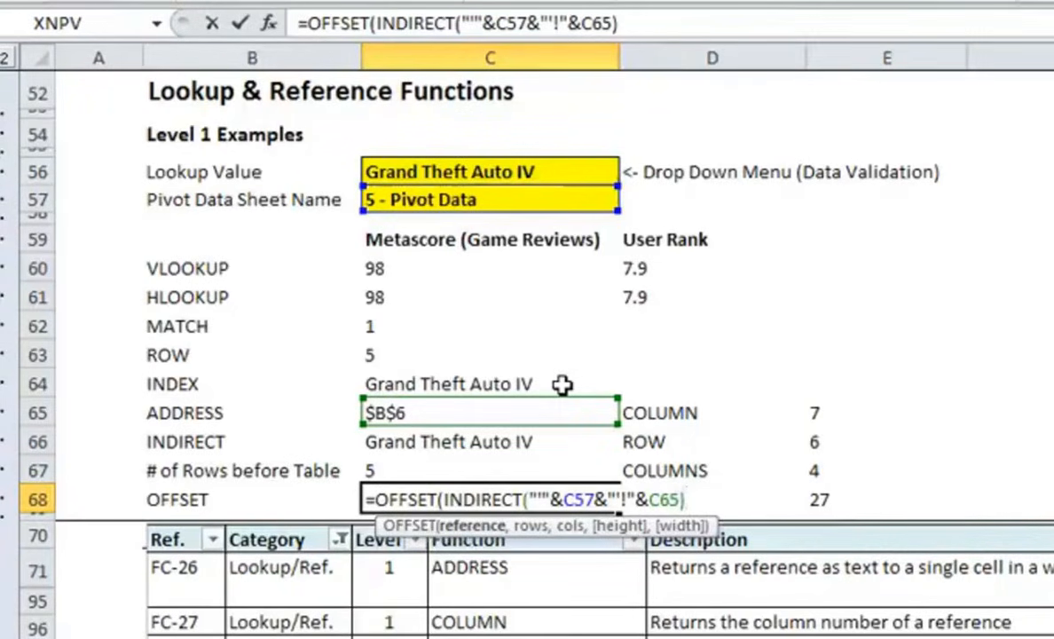
{"action": "type", "text": ","}
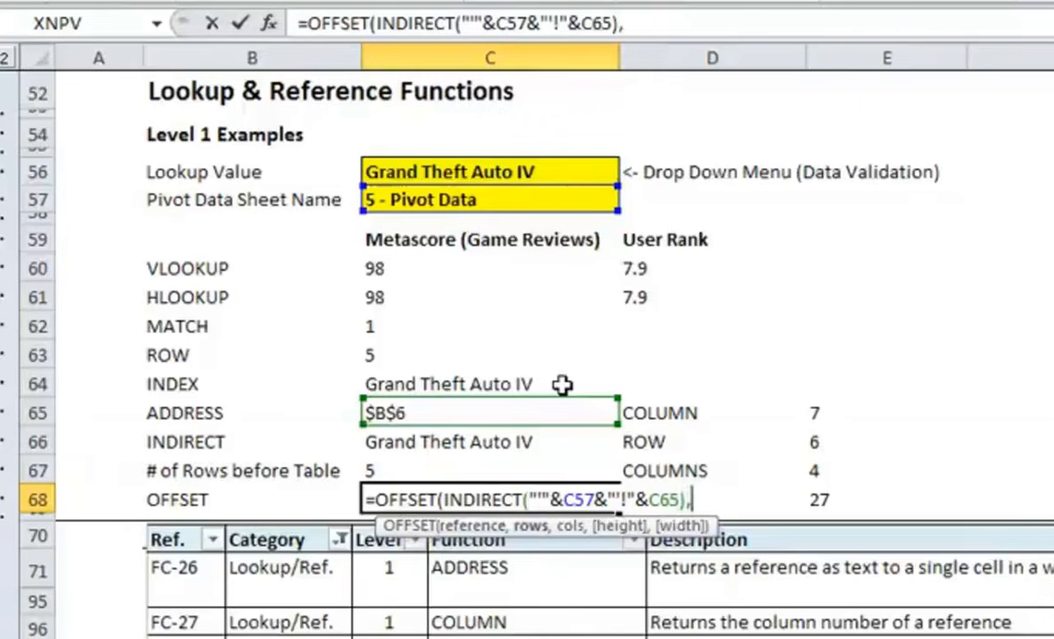
{"action": "left_click", "coordinate": [511, 469]}
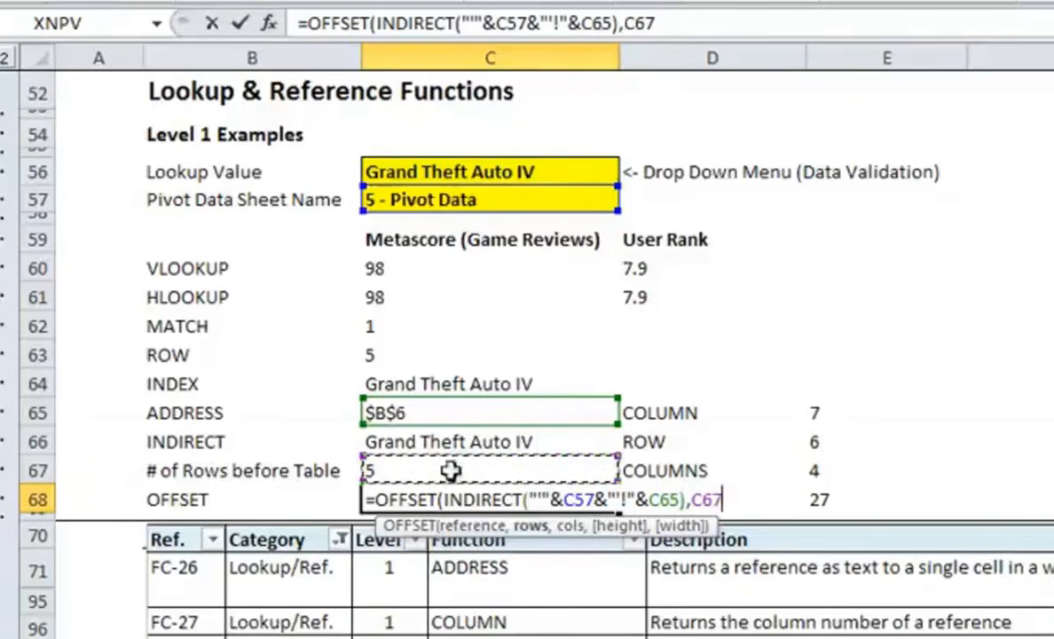
{"action": "type", "text": ","}
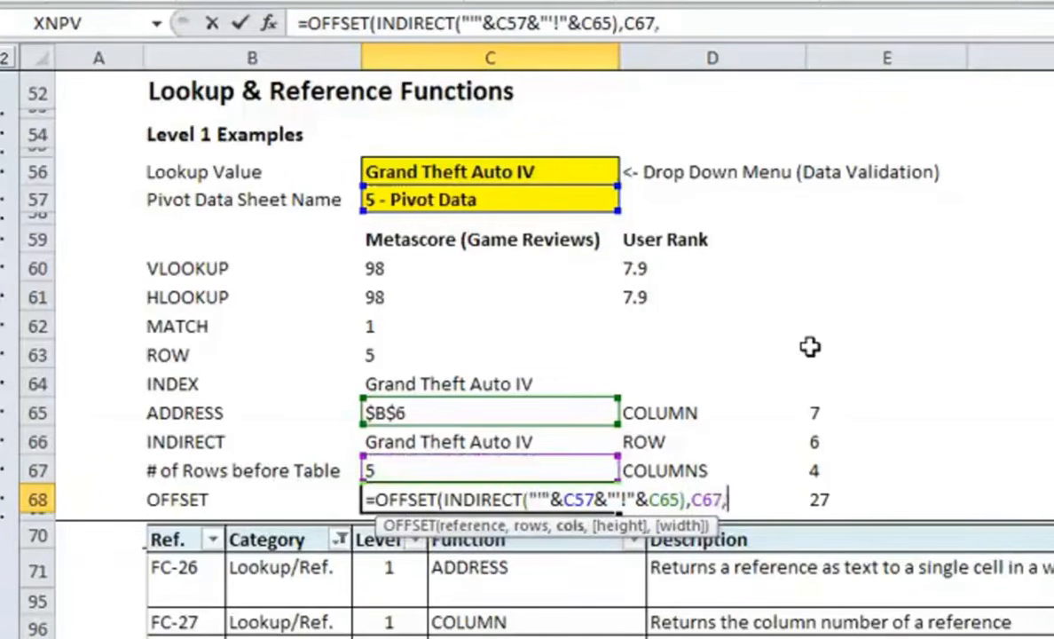
{"action": "type", "text": "0)"}
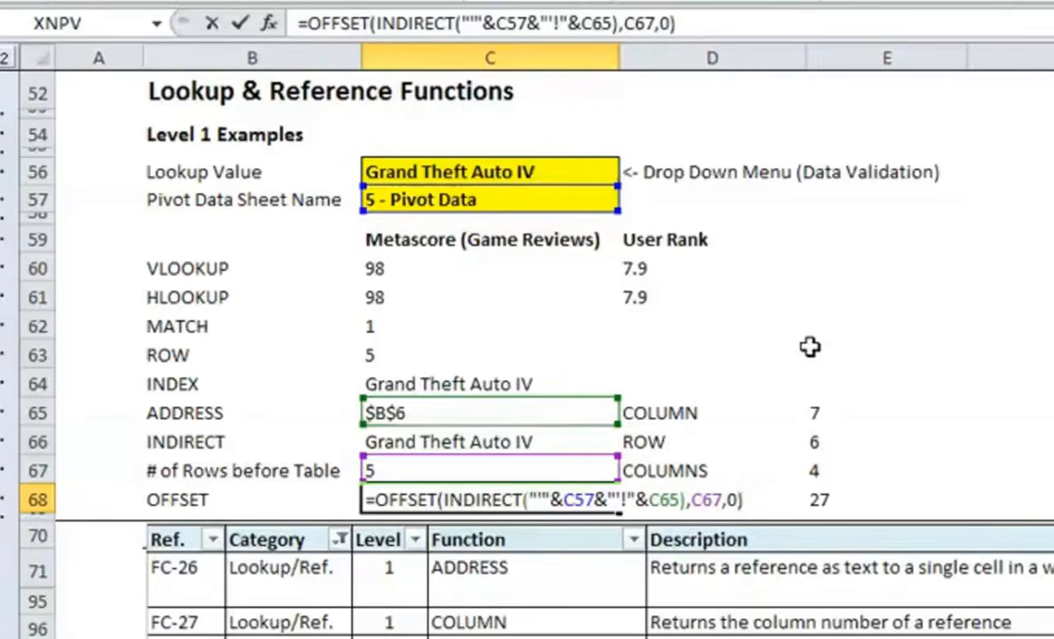
{"action": "key", "text": "Return"}
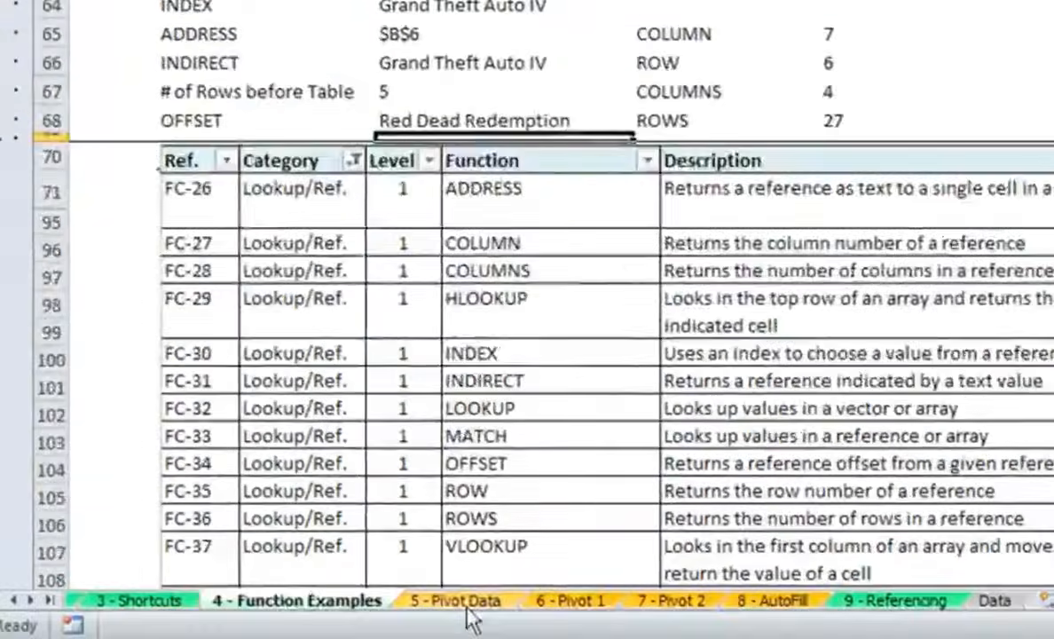
- Trace the offset on the 5 - Pivot Data sheet by moving five rows down from Grand Theft Auto IV, and return to 4 - Function Examples
{"action": "left_click", "coordinate": [463, 616]}
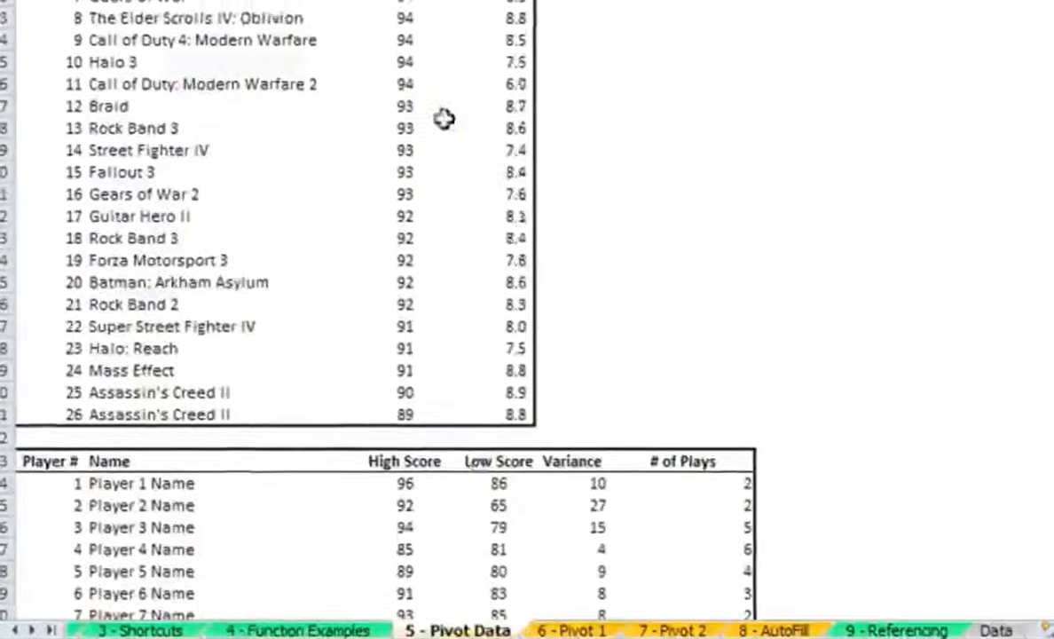
{"action": "left_click", "coordinate": [291, 209]}
{"action": "key", "text": "Down"}
{"action": "key", "text": "Down"}
{"action": "key", "text": "Down"}
{"action": "key", "text": "Down"}
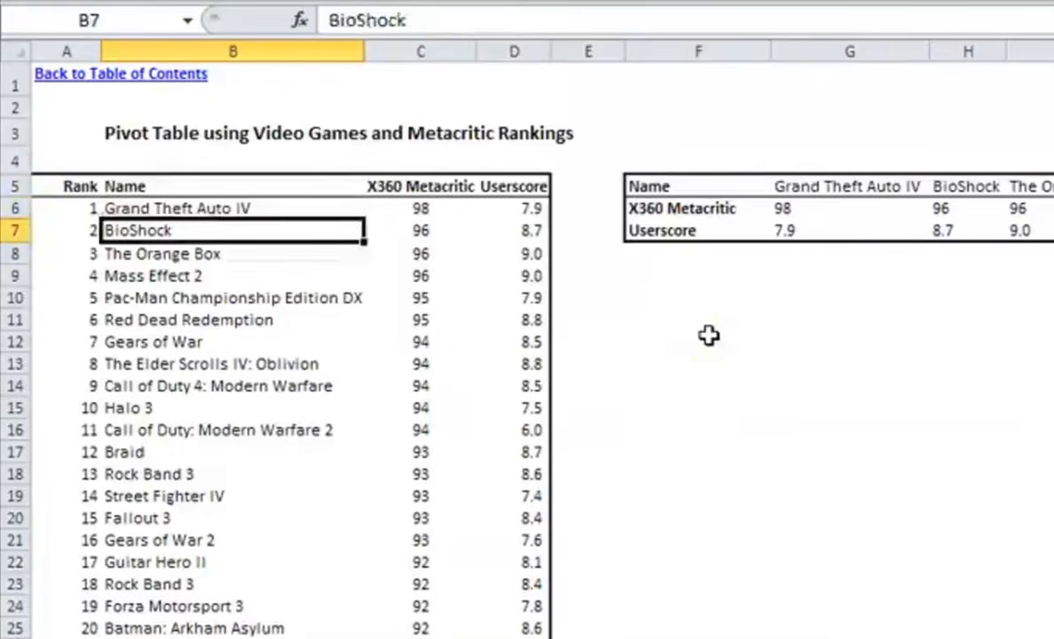
{"action": "key", "text": "Down"}
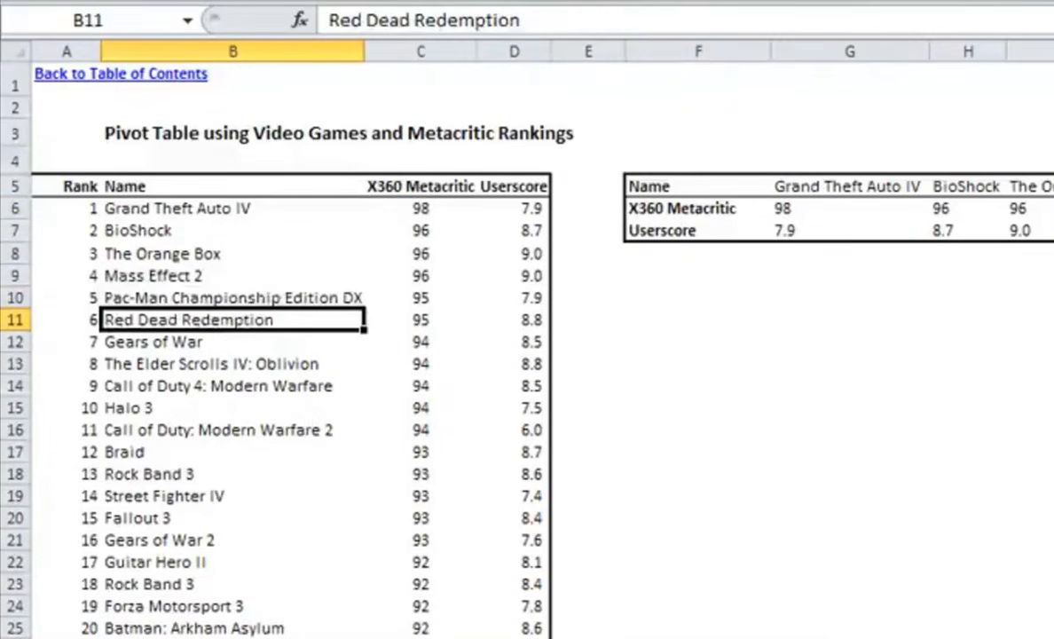
{"action": "left_click", "coordinate": [151, 208]}
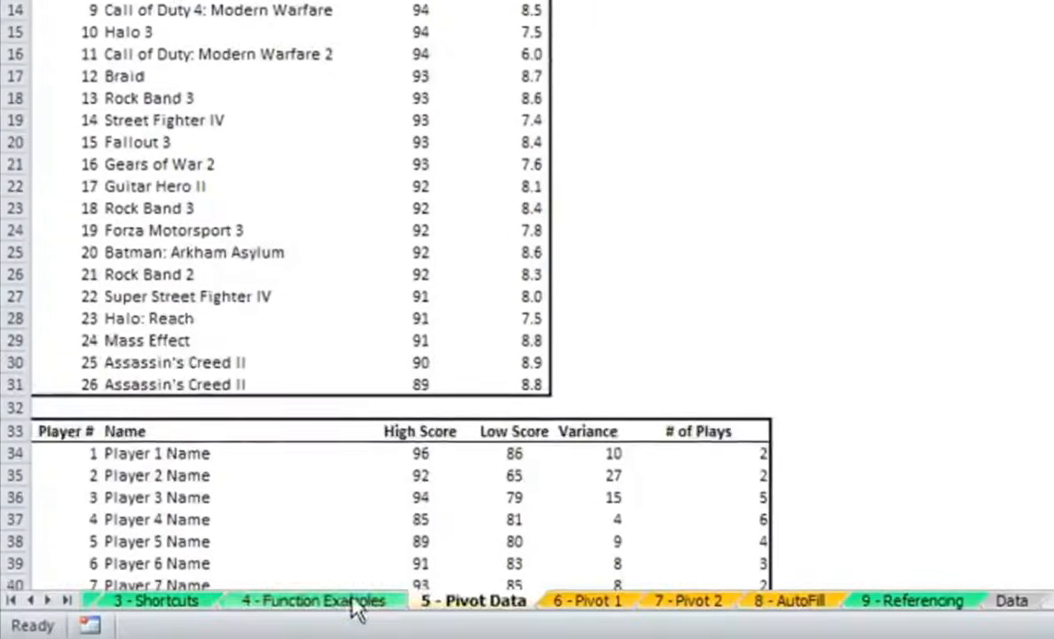
{"action": "left_click", "coordinate": [355, 608]}
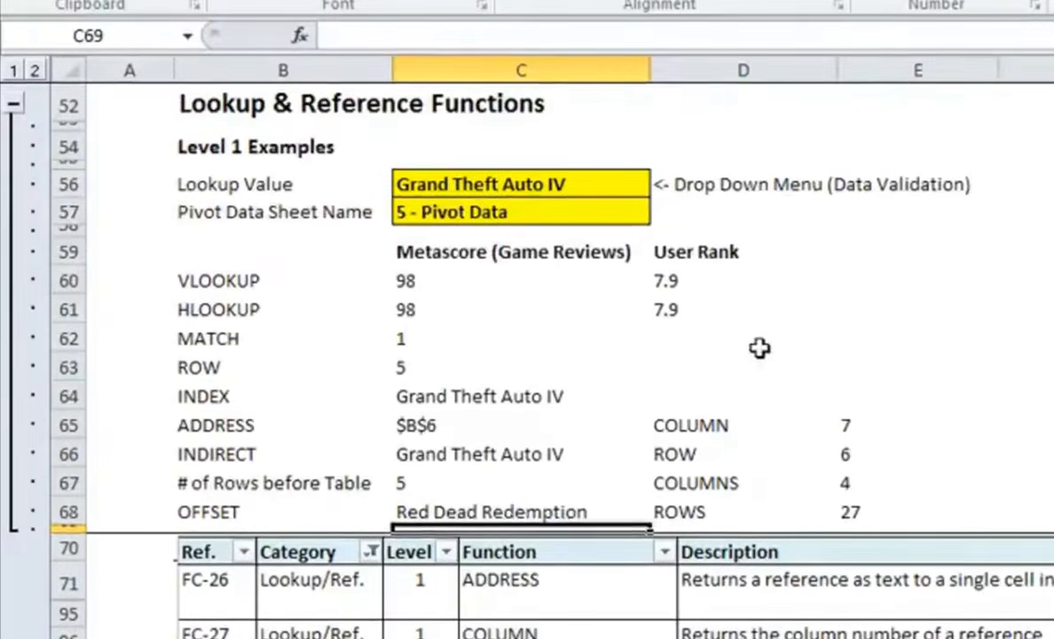
{"action": "left_click", "coordinate": [882, 377]}
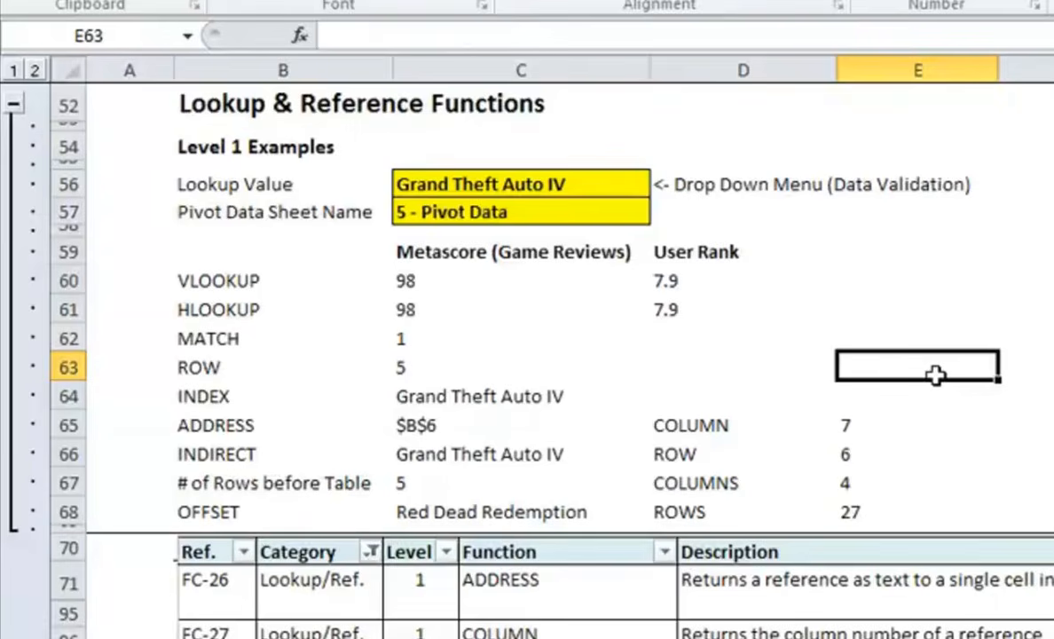